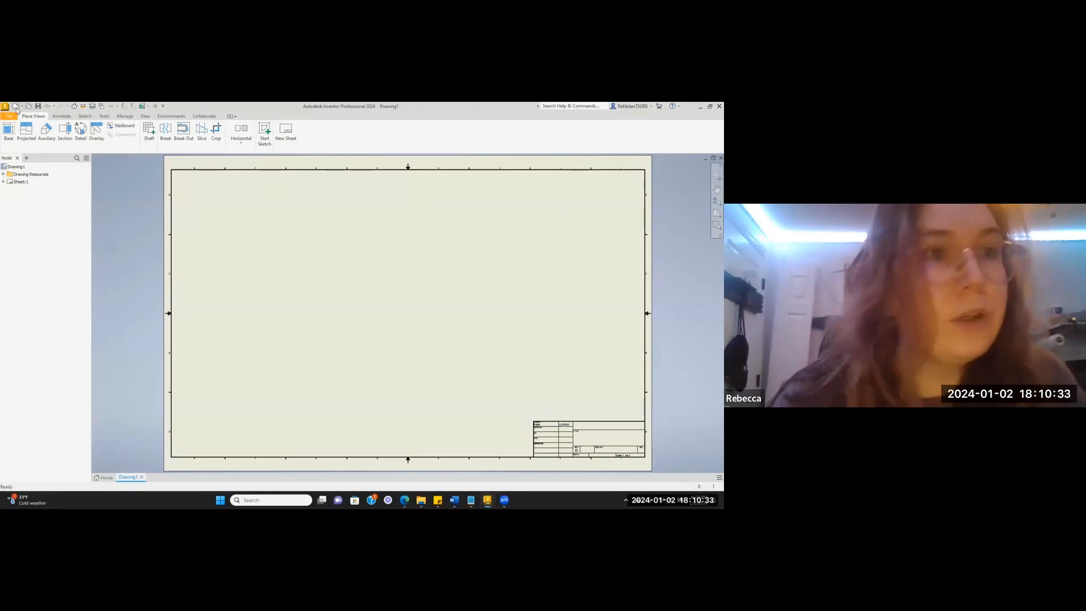
click(16, 108)
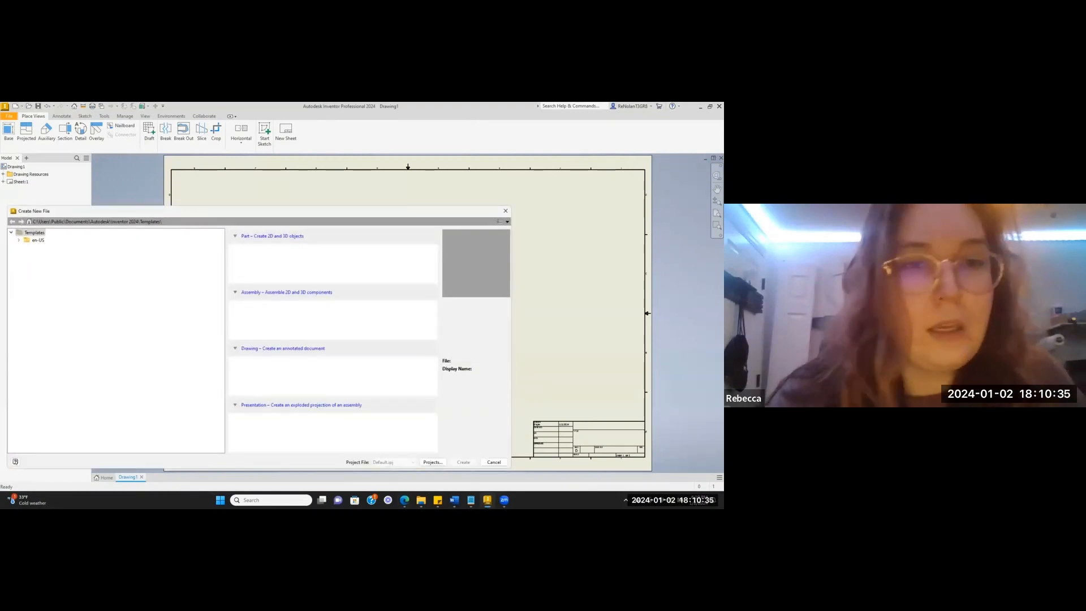
click(34, 240)
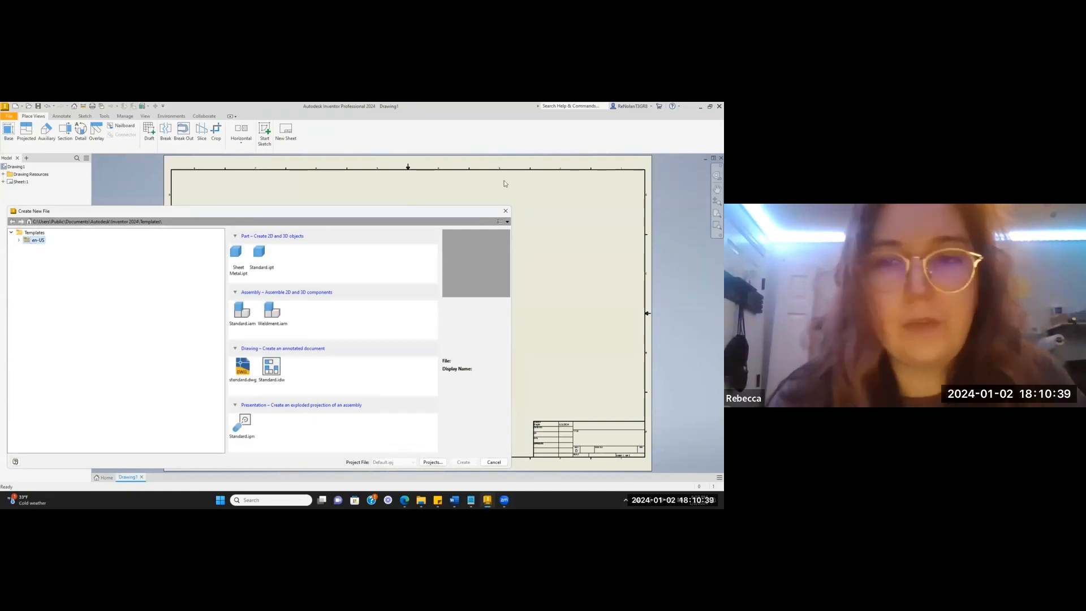
drag(505, 184, 500, 160)
click(501, 160)
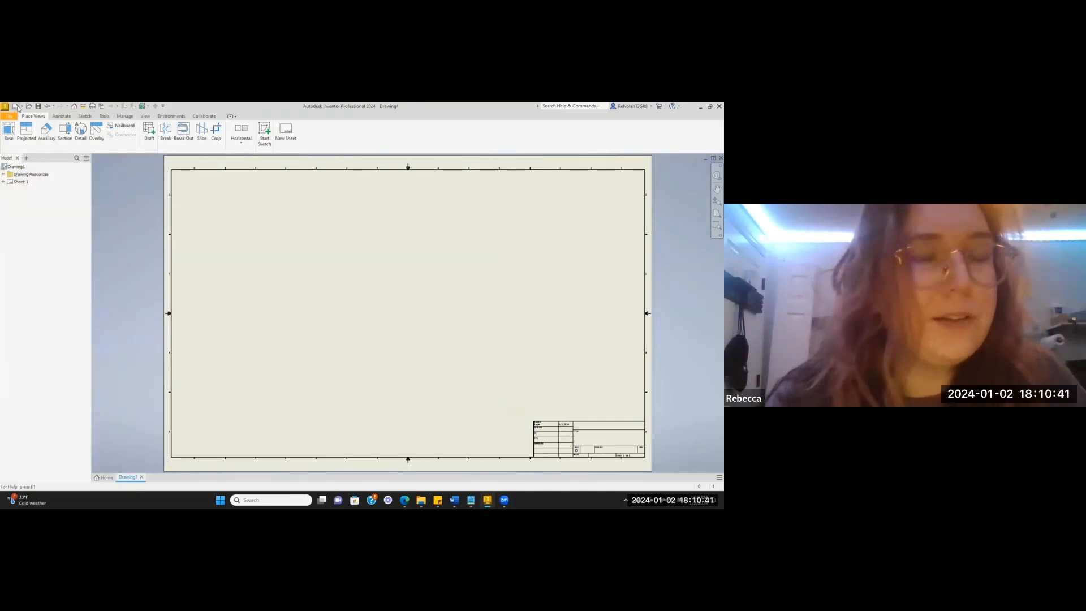
Start a new file and browse the en-US template folders, ending on the Metric drawing templates.
click(16, 107)
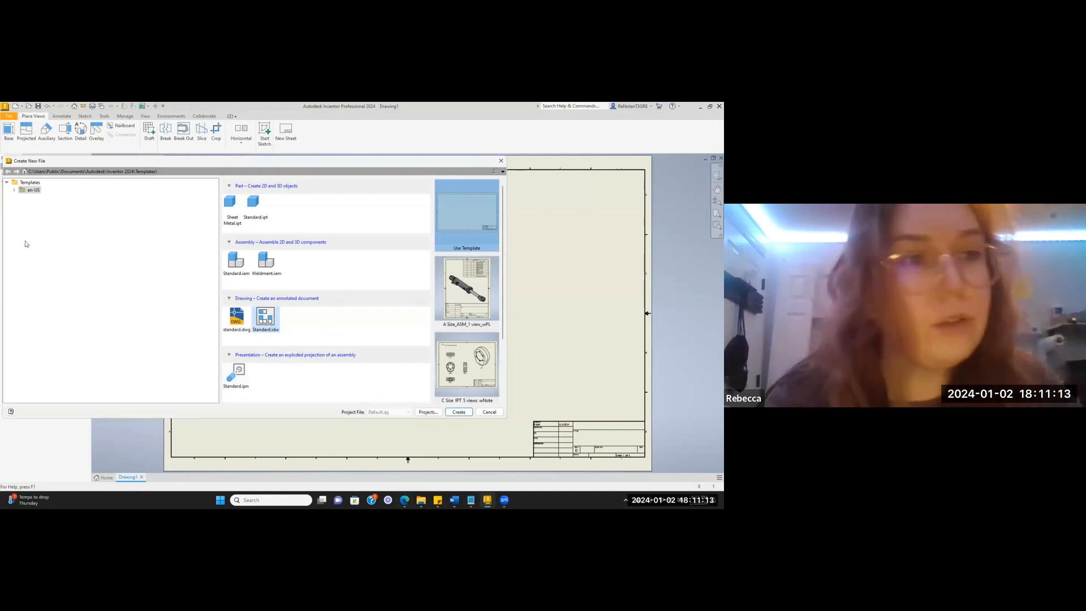
click(15, 191)
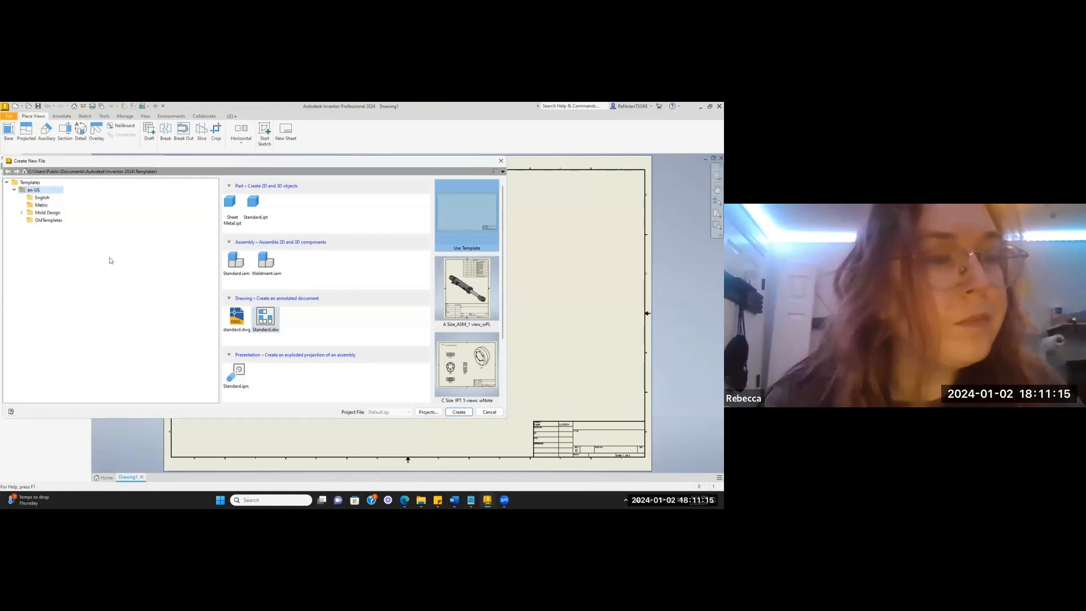
click(42, 206)
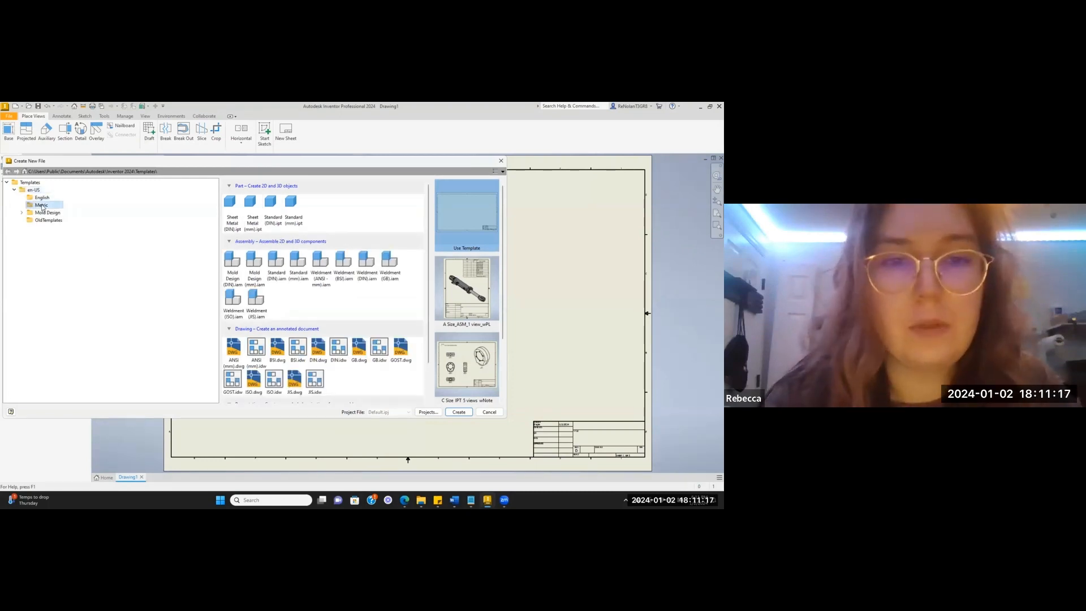
click(36, 199)
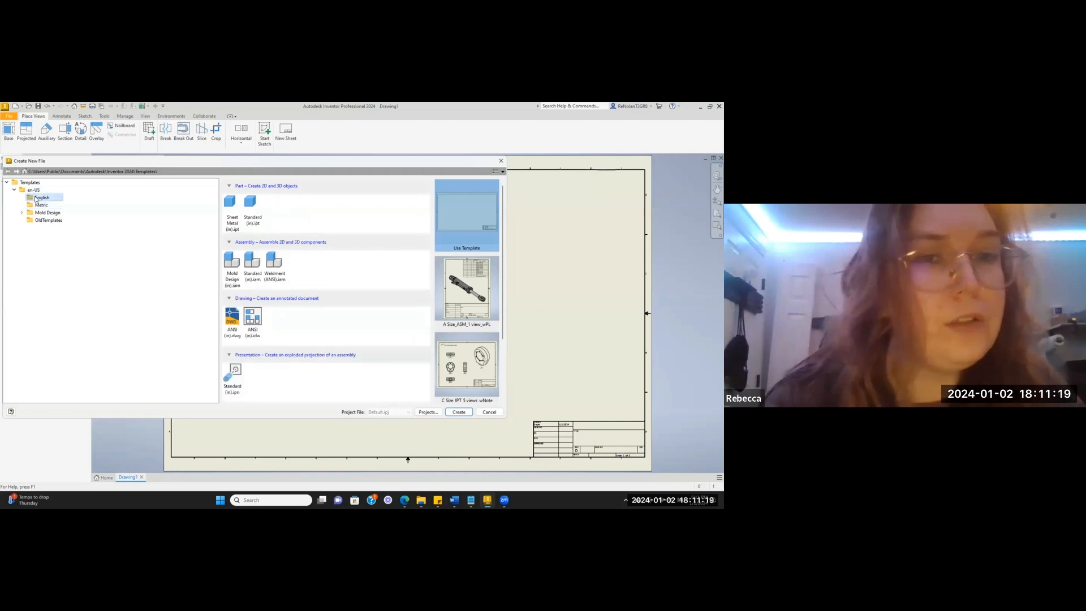
click(44, 213)
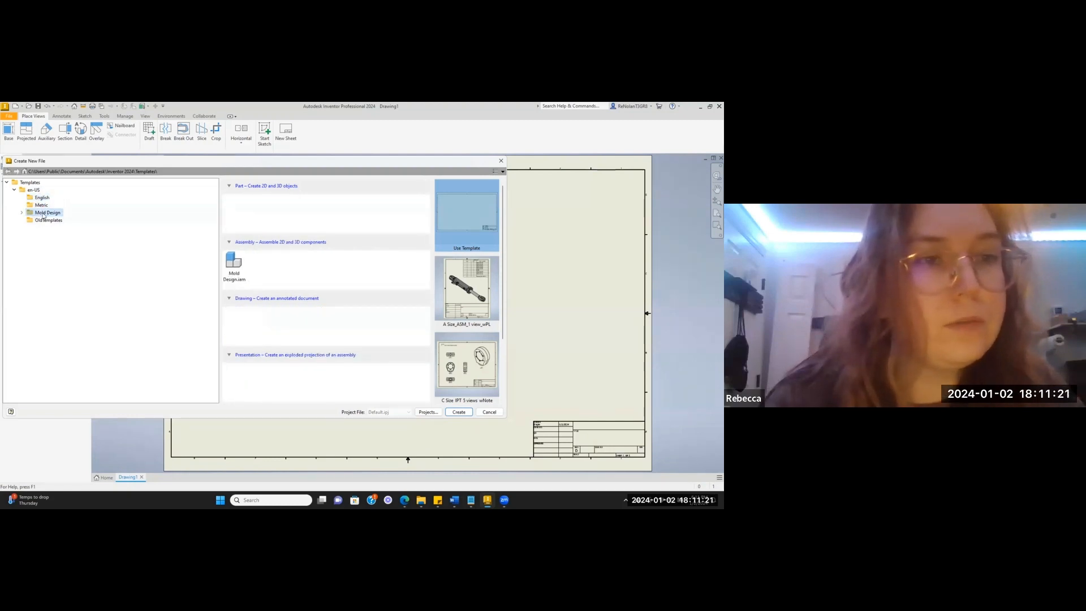
click(45, 220)
click(41, 205)
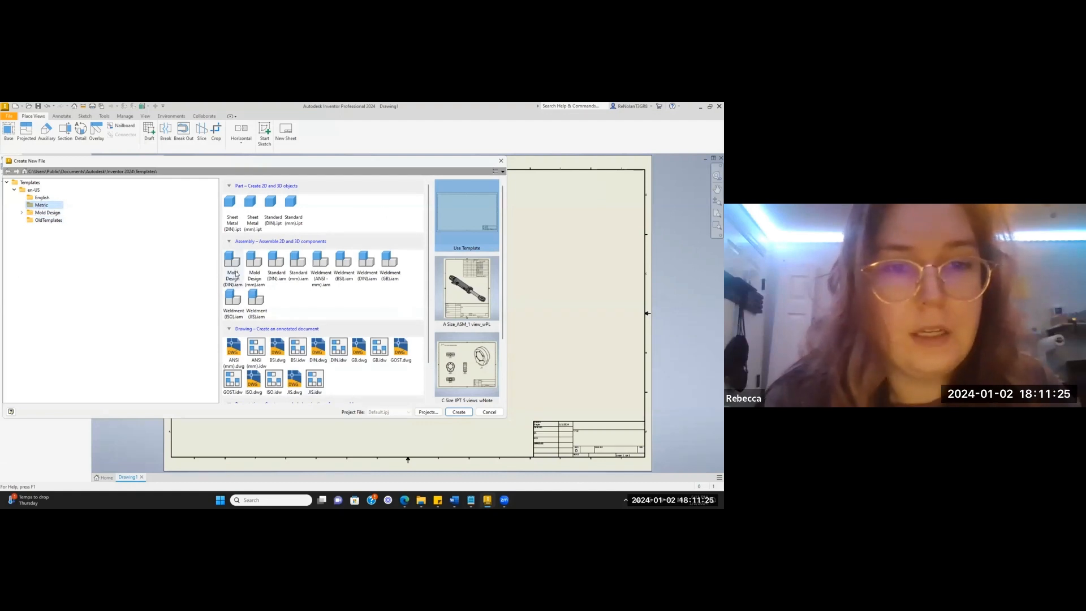
scroll(325, 273, down, 1)
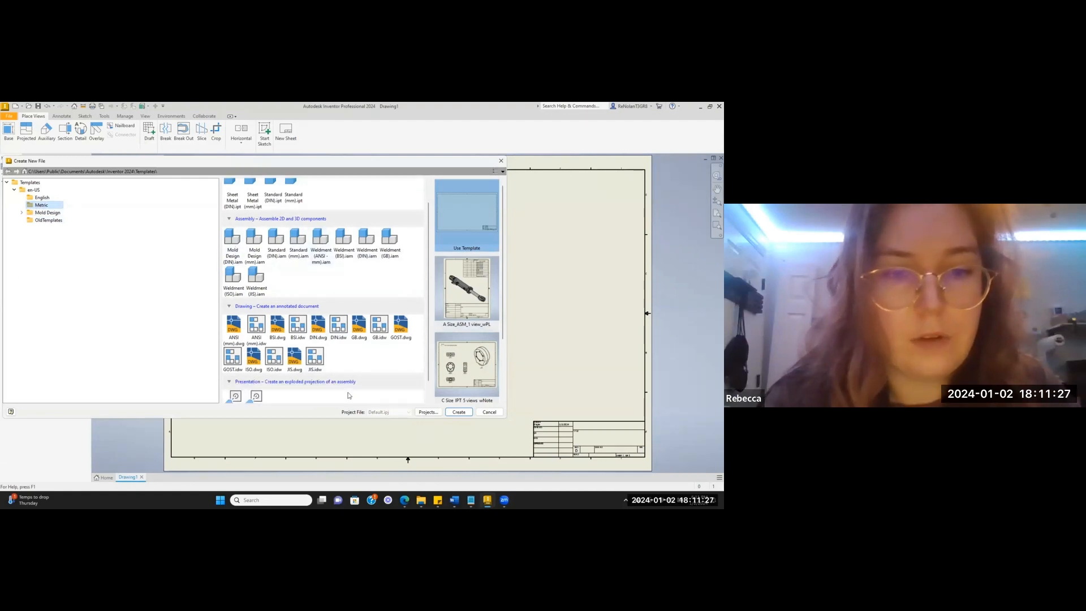
Check the textbook in the browser for the required template, and create a new drawing in Inventor from the metric JIS.idw template.
key(alt+Tab)
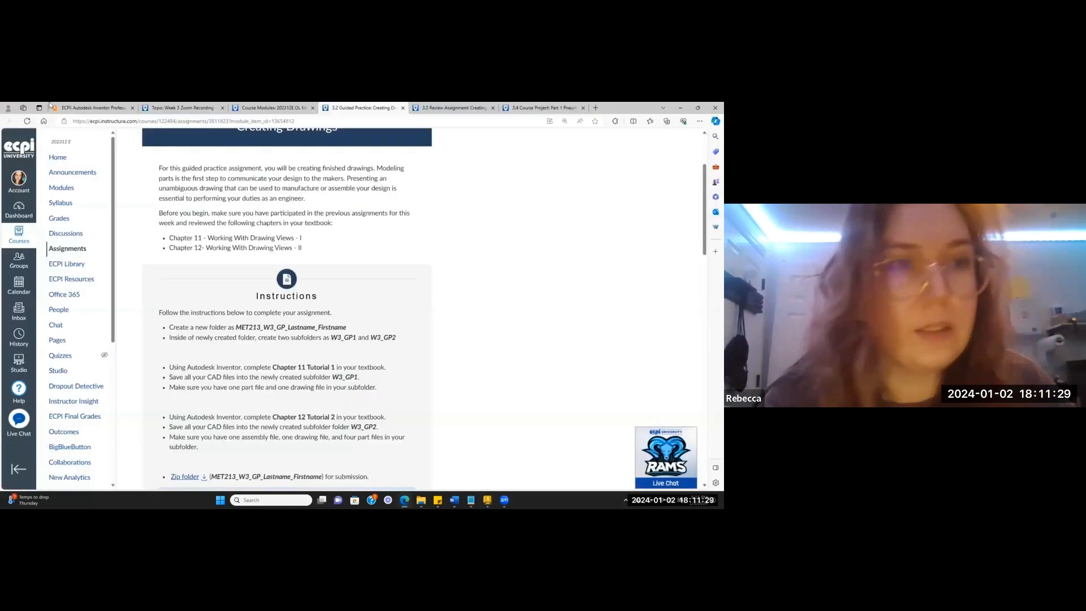
click(85, 107)
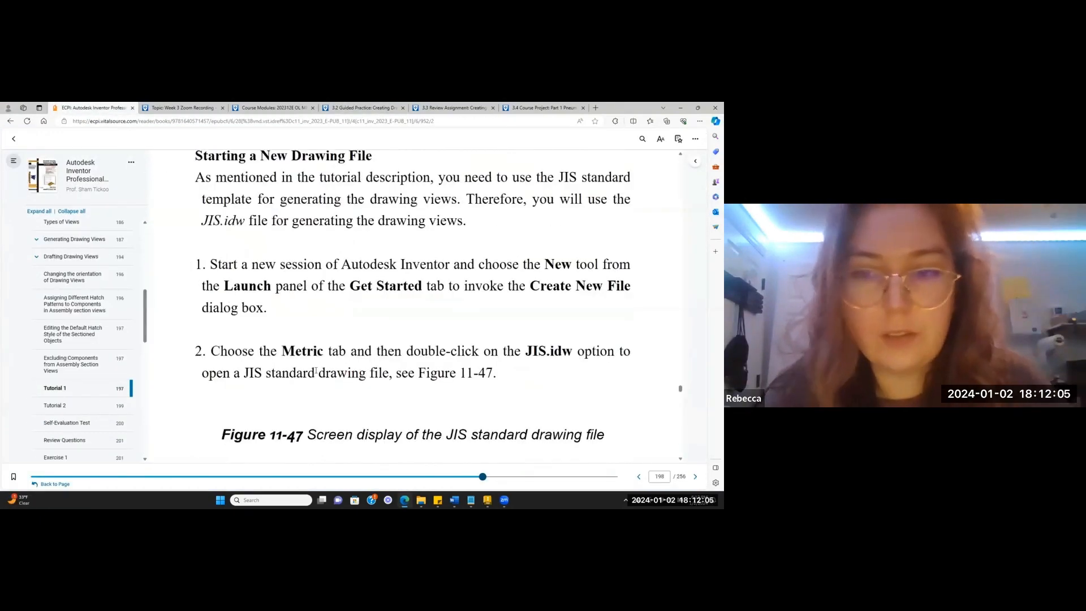
scroll(375, 369, down, 2)
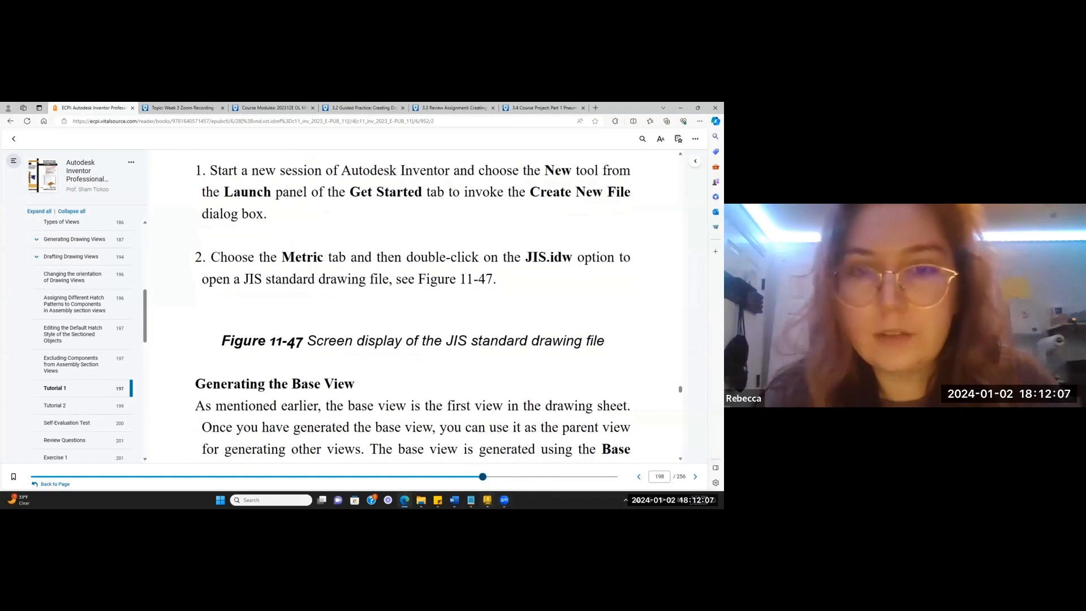
key(alt+Tab)
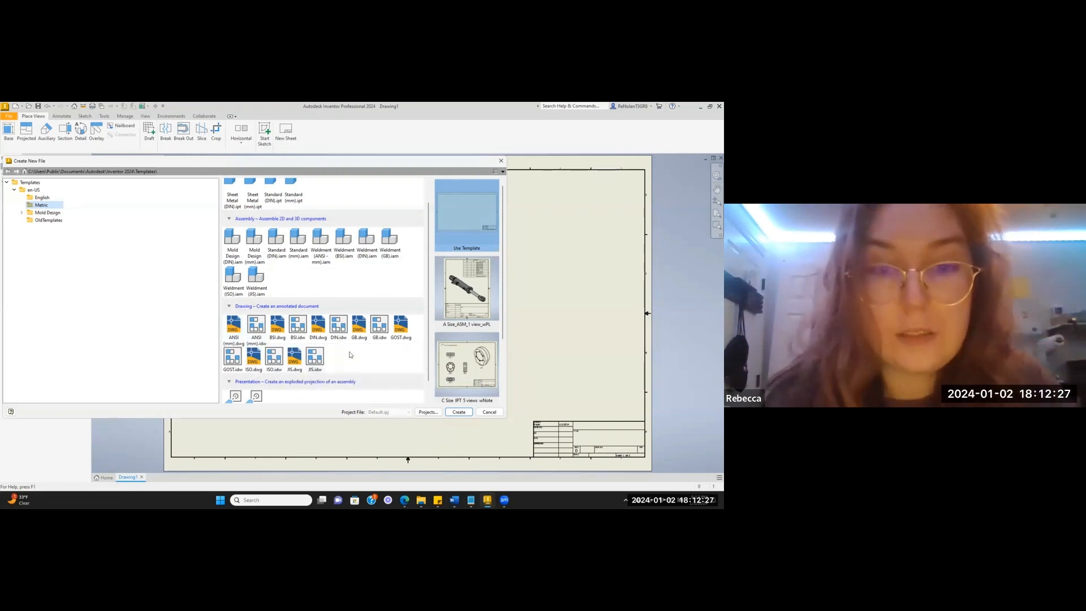
double_click(320, 363)
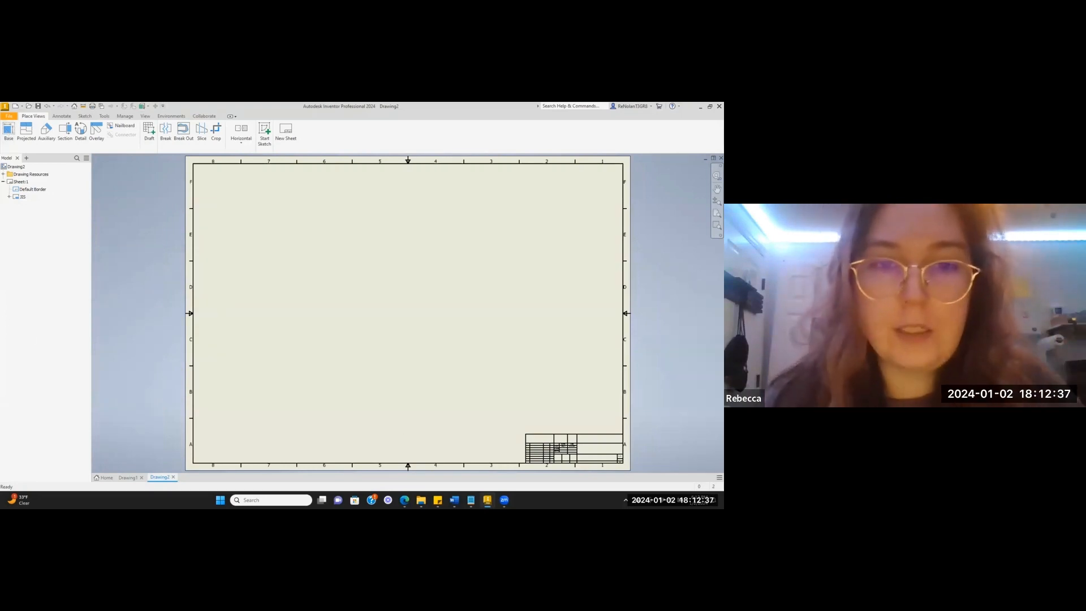
Start a base view and browse for its model to the c07_inv_tut_2023 folder under ECPI, MET213, Week 3, c07_inv_2023_tut.
key(alt+Tab)
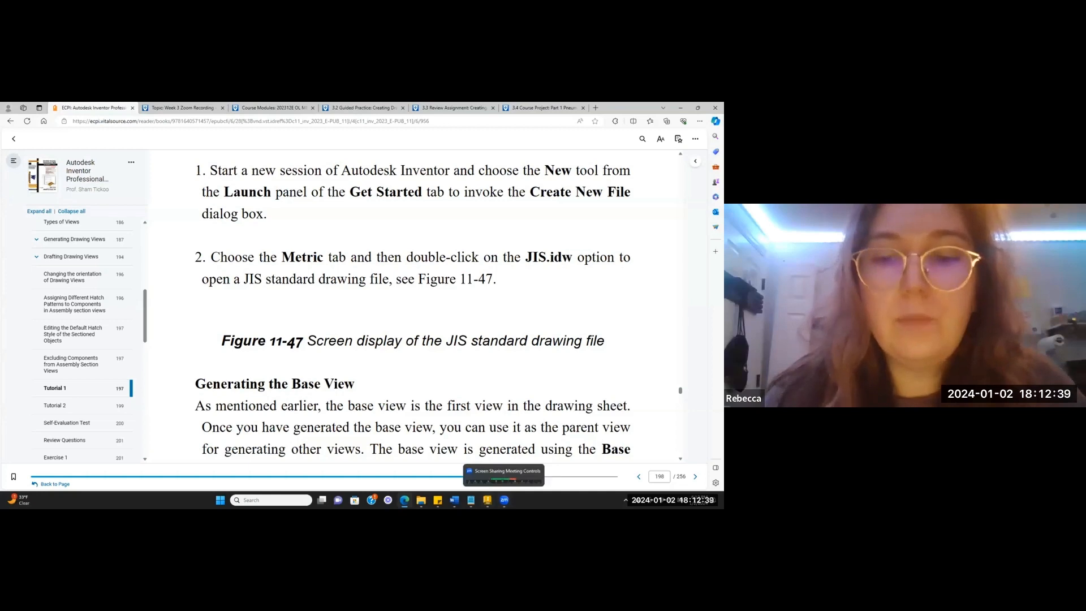
key(alt+Tab)
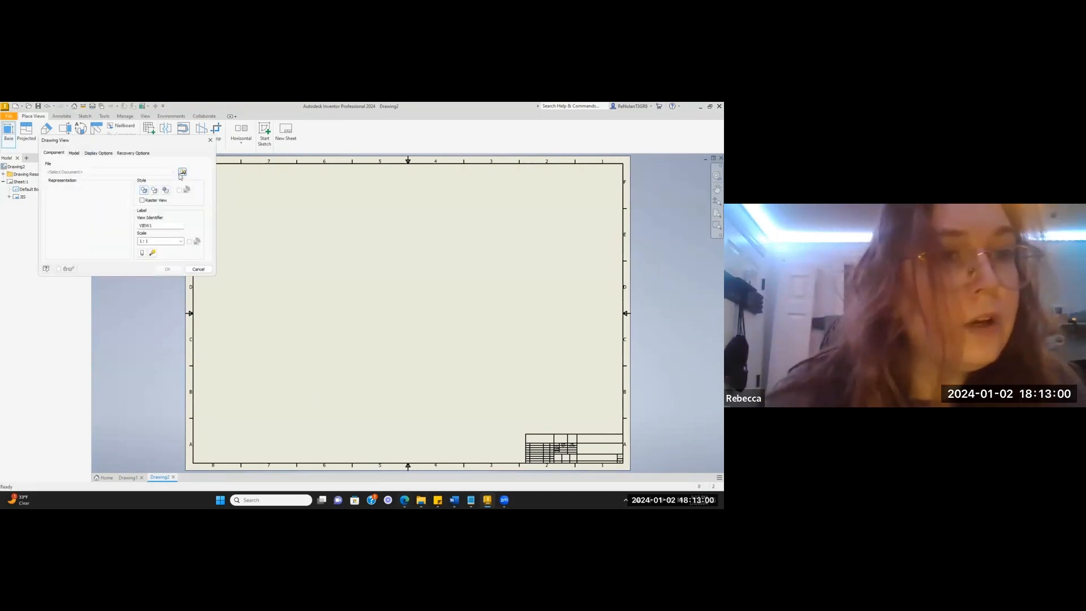
click(182, 173)
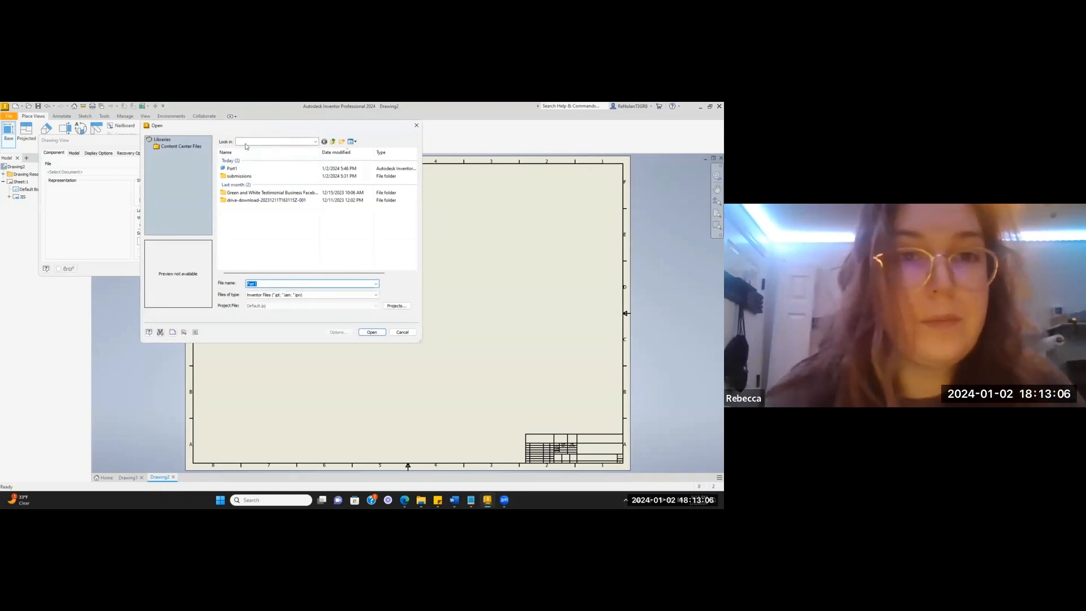
click(247, 144)
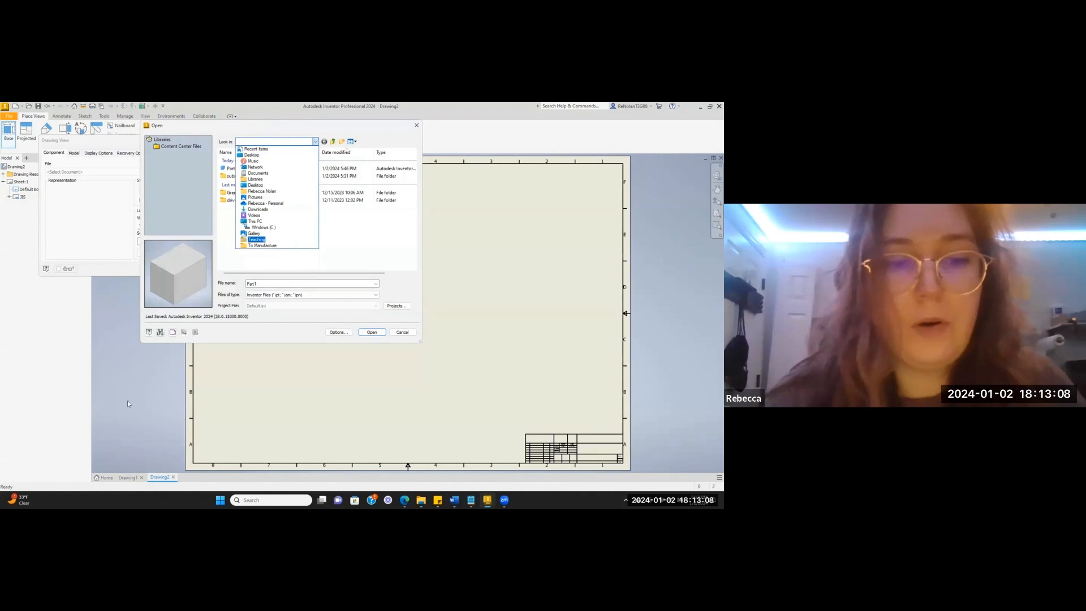
click(285, 243)
double_click(241, 162)
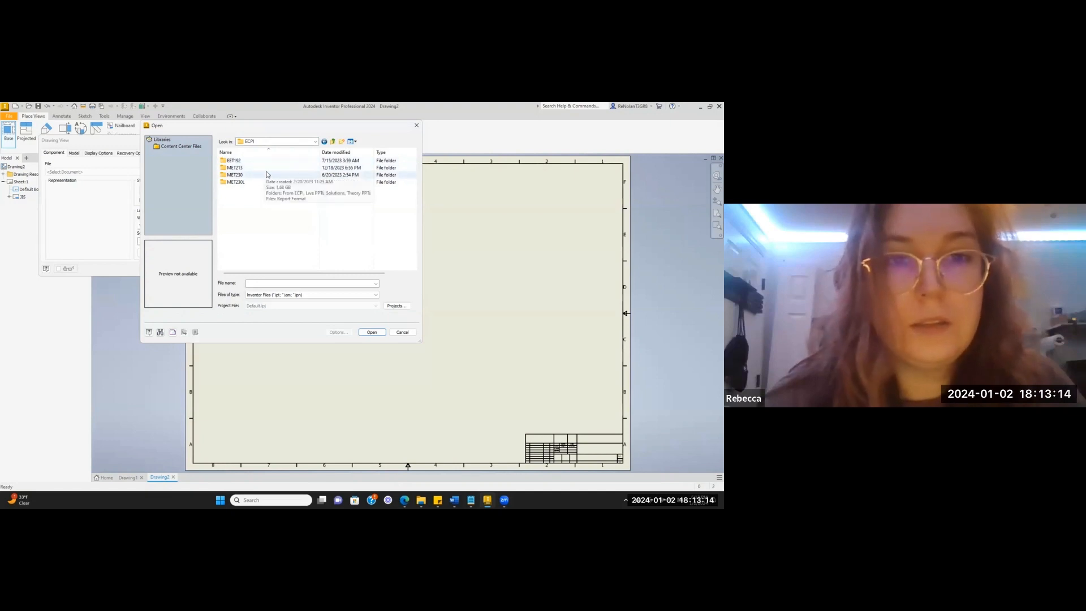
double_click(261, 167)
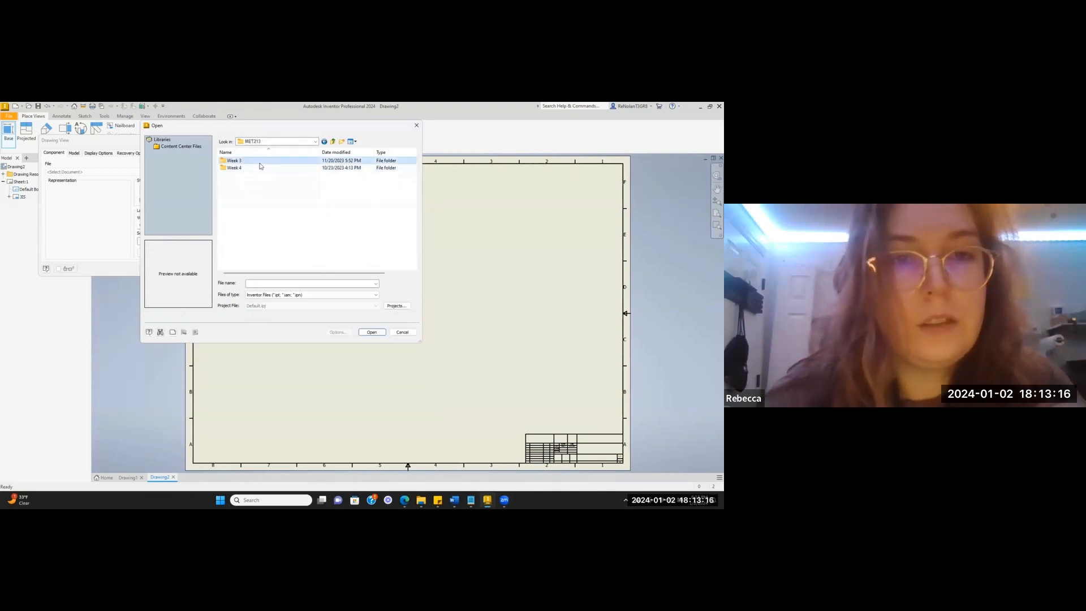
double_click(260, 163)
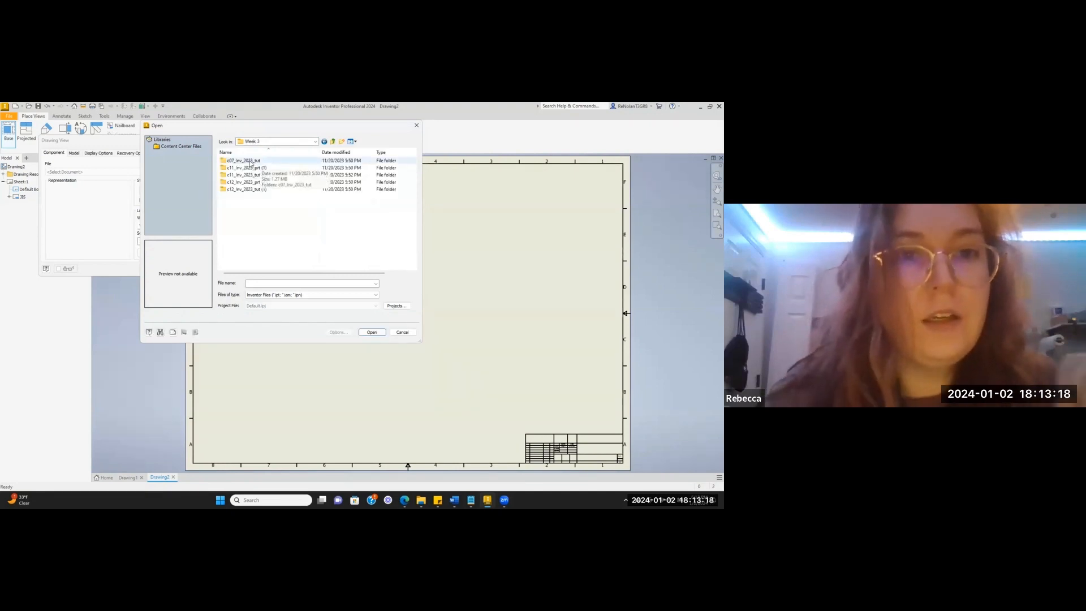
double_click(249, 160)
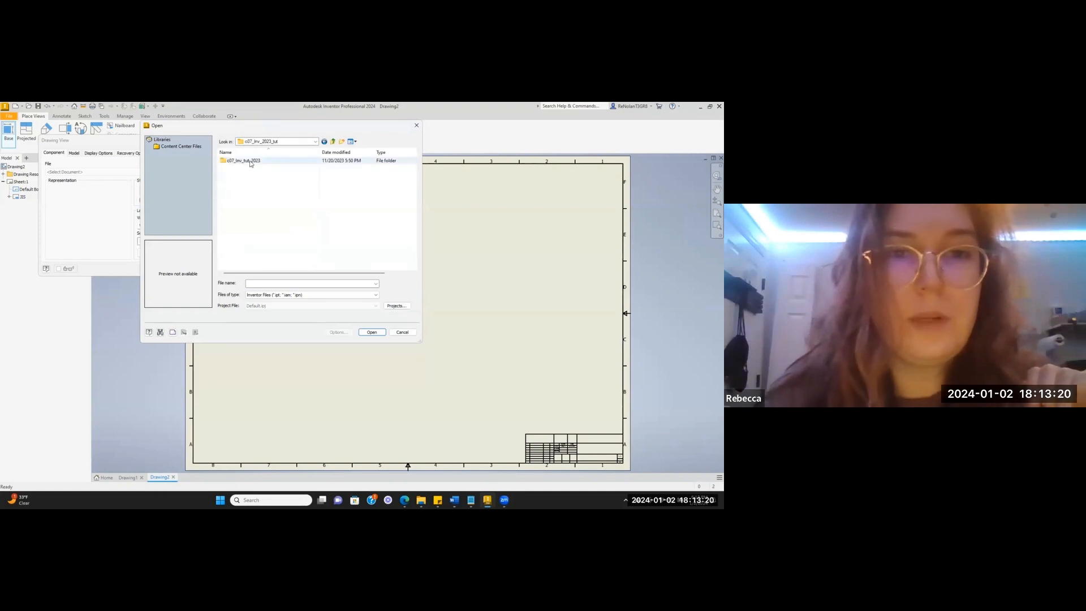
double_click(250, 162)
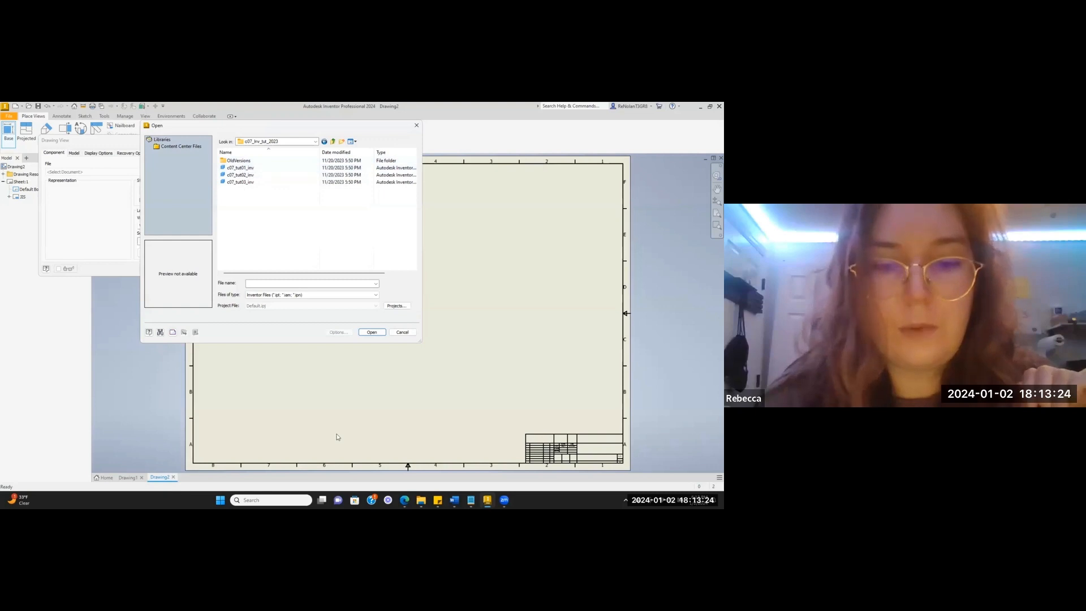
Check the Week 3 announcement for the required part, load c07_tut02_inv as the base view model, and position the view in the sheet's upper-left area.
key(alt+Tab)
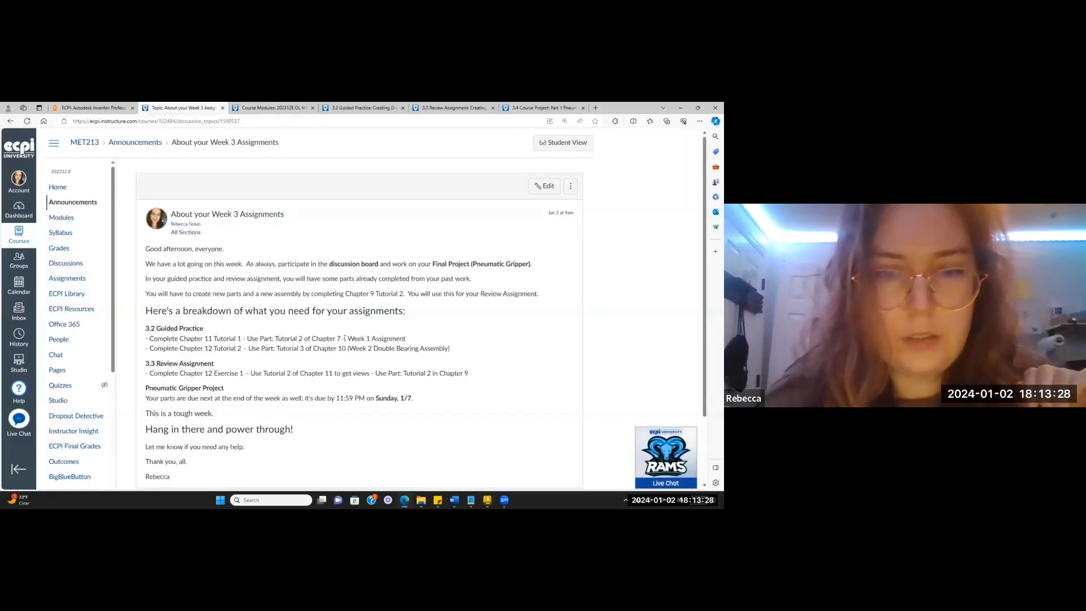
key(alt+Tab)
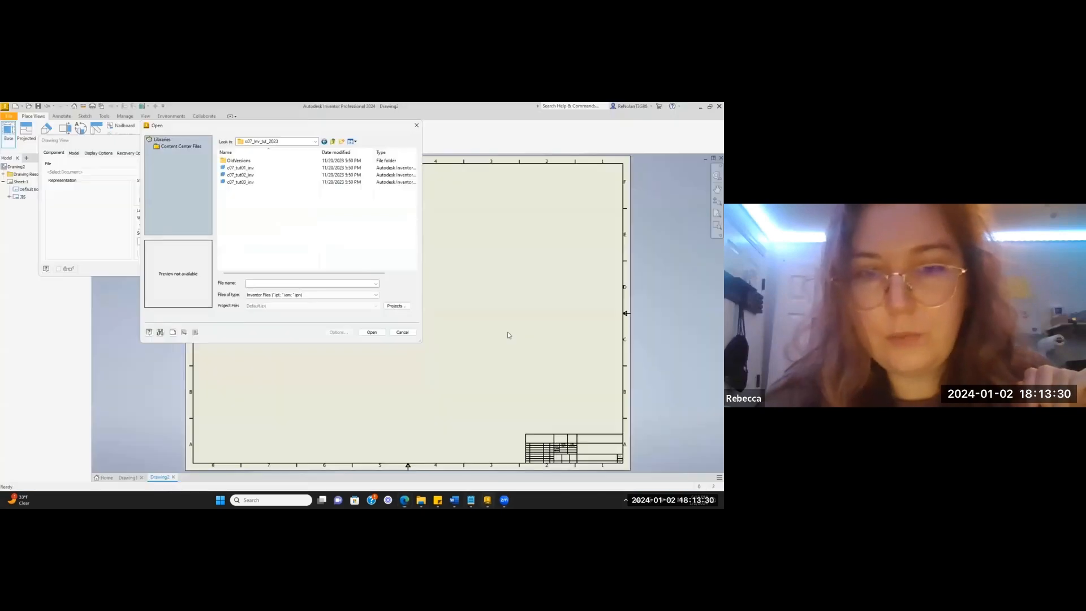
double_click(248, 177)
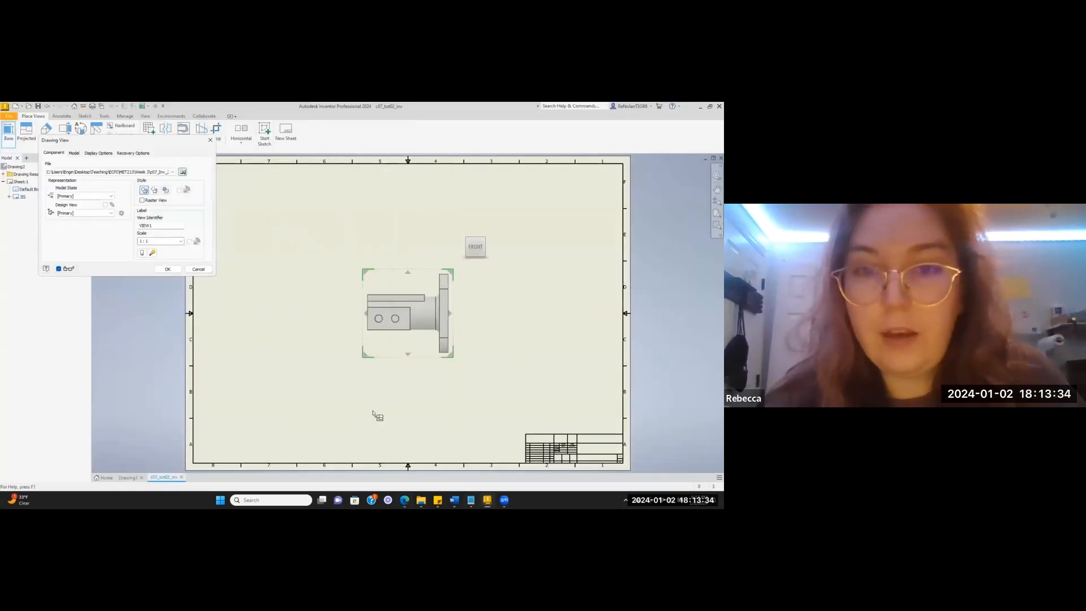
drag(420, 315, 344, 172)
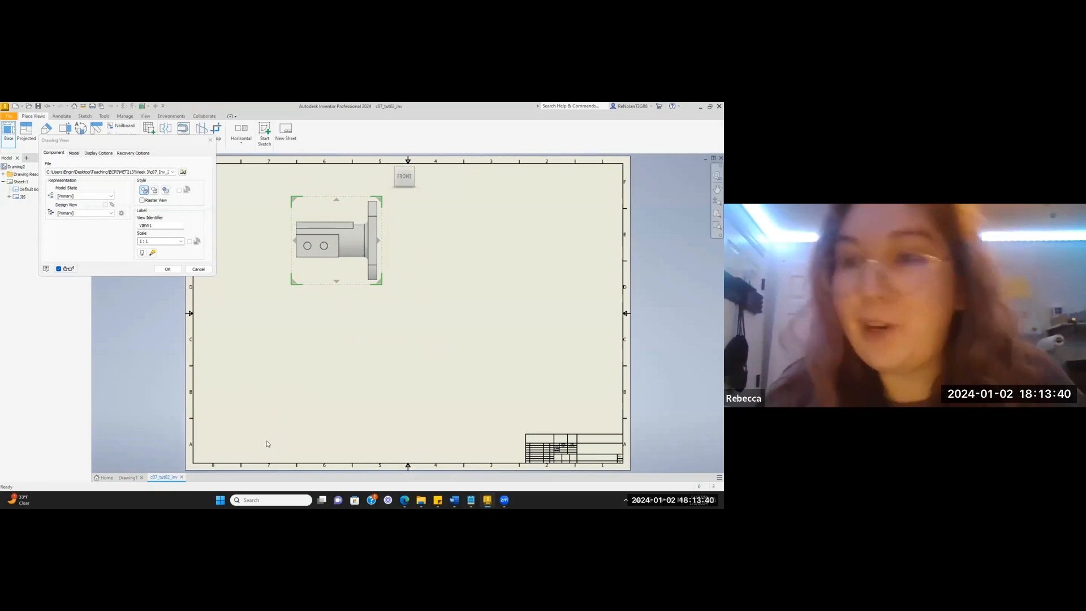
Read the textbook's Chapter 11 Tutorial 1 instructions in the browser for generating and placing the base view, and return to the Inventor drawing.
mouse_move(405, 500)
click(404, 459)
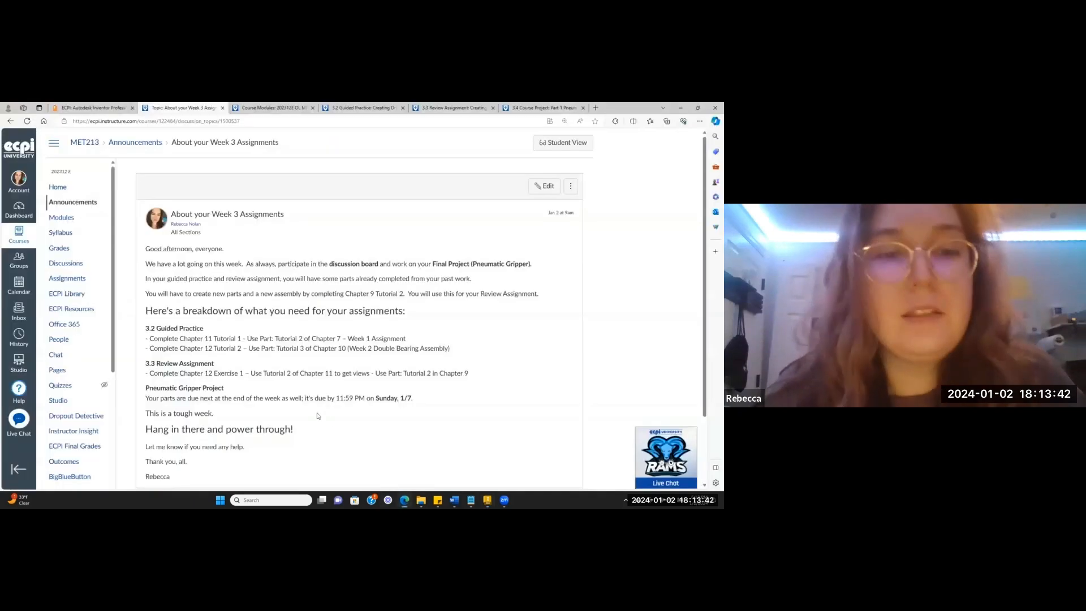
click(53, 105)
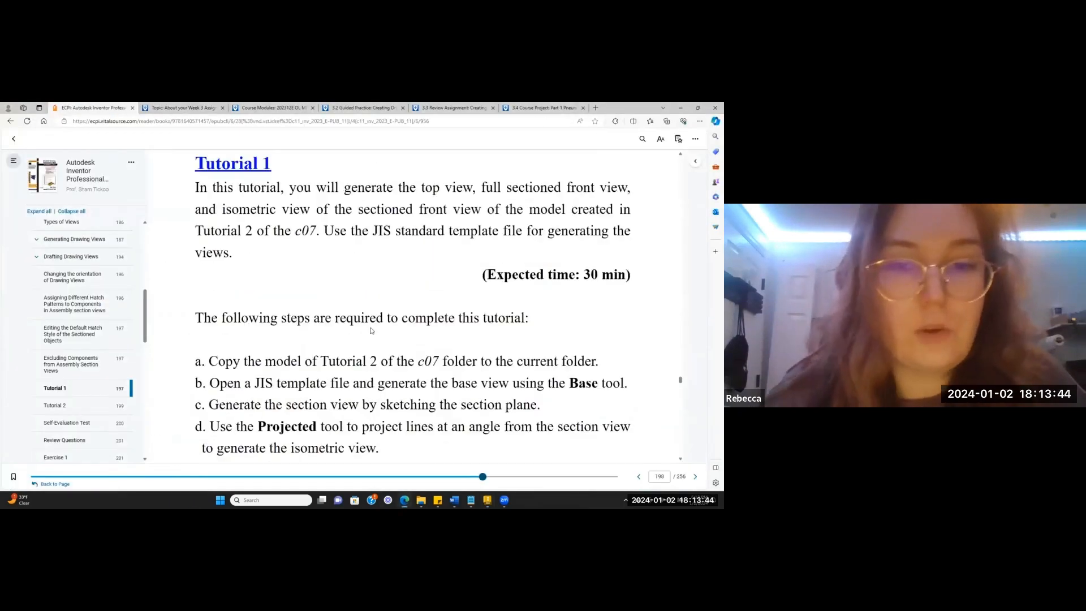
scroll(371, 328, down, 10)
scroll(370, 329, down, 1)
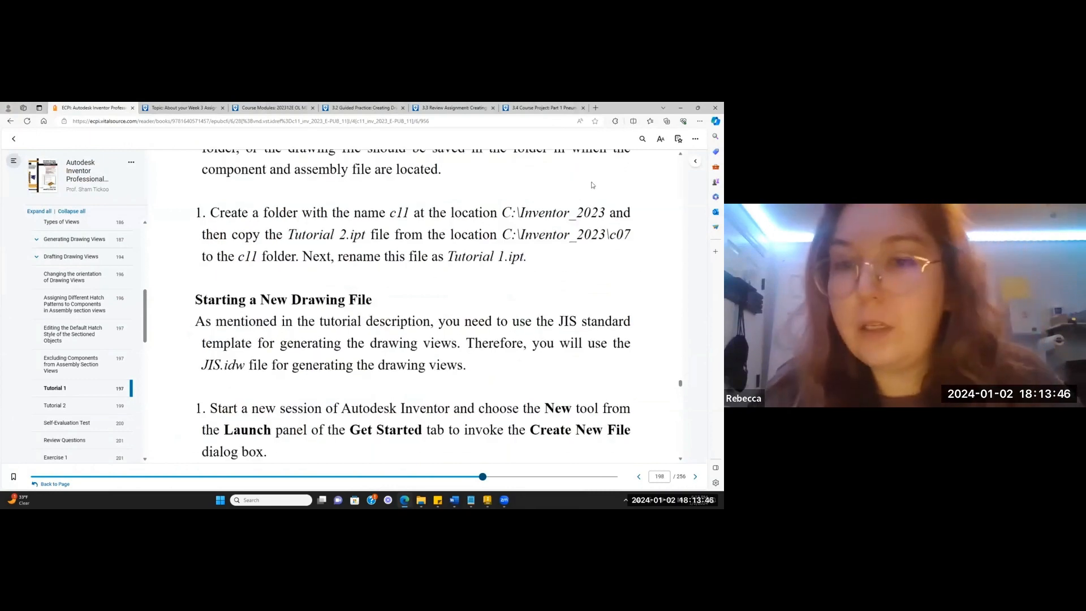
scroll(308, 227, down, 8)
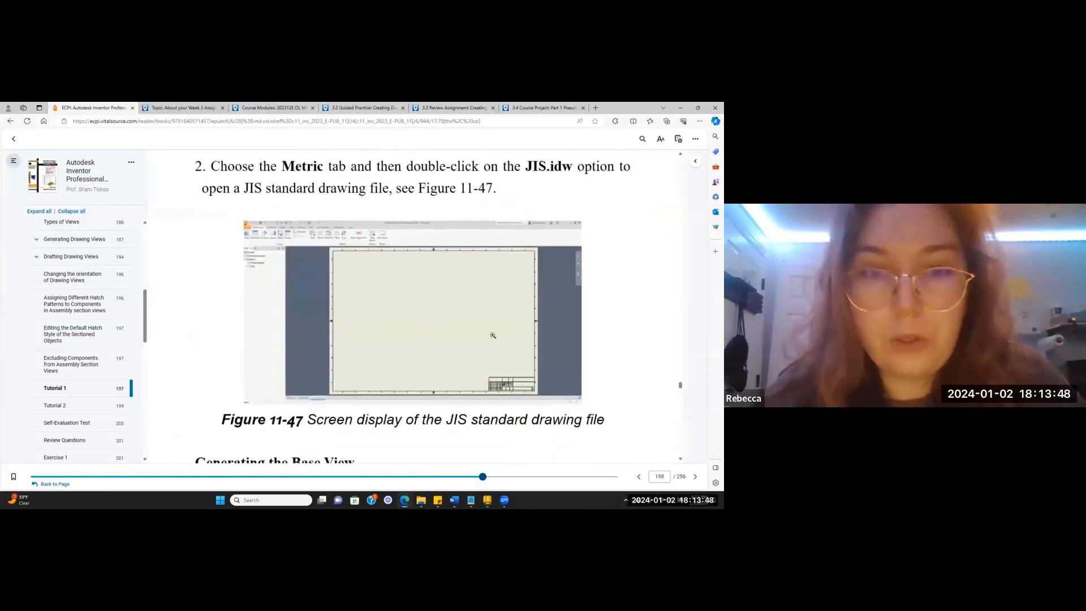
scroll(308, 227, down, 4)
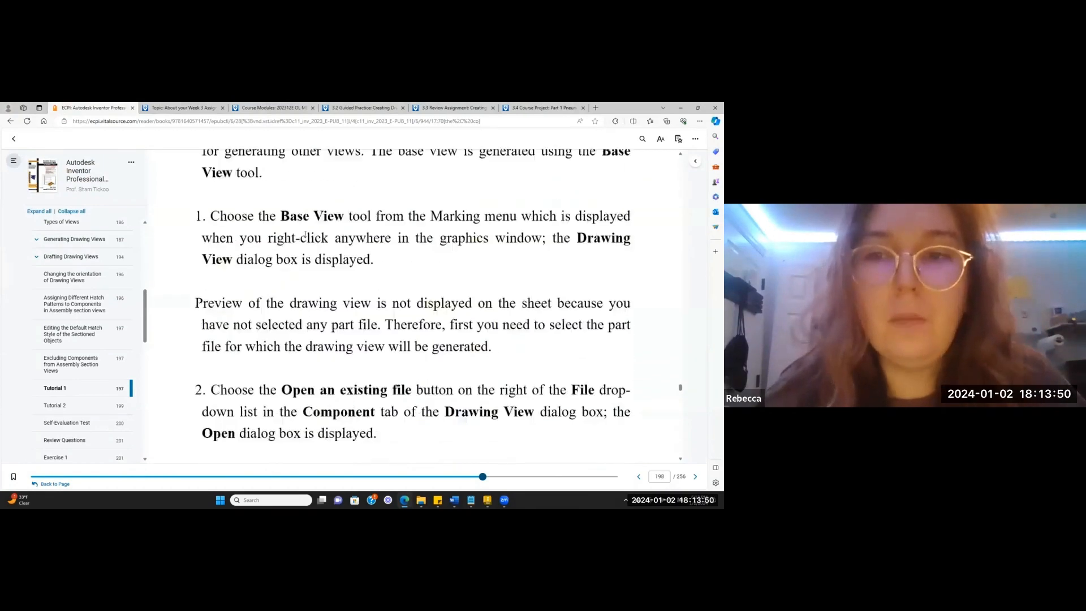
scroll(306, 235, down, 10)
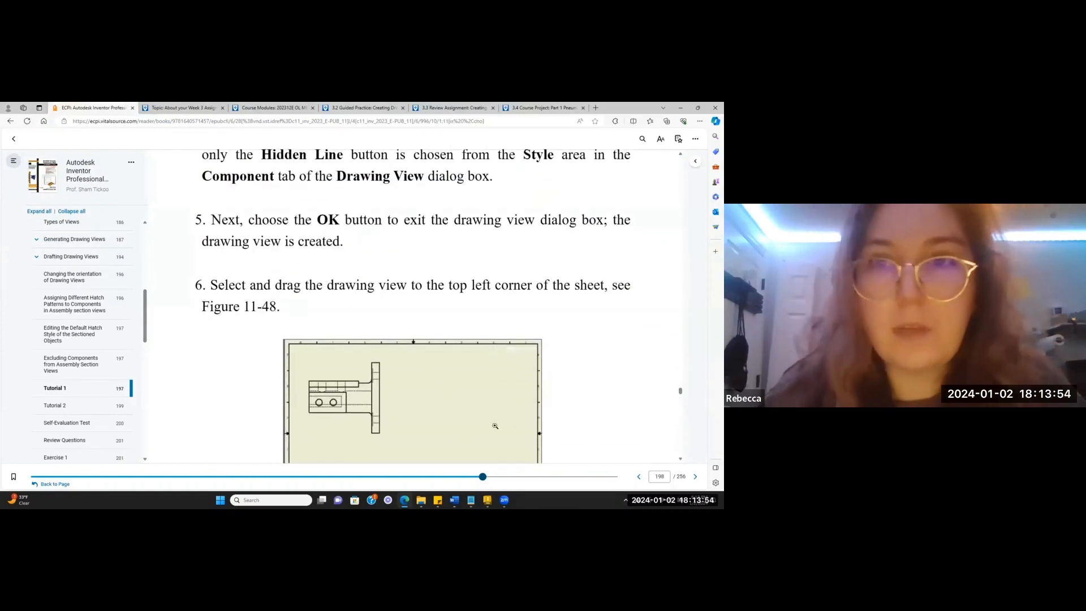
key(alt+Tab)
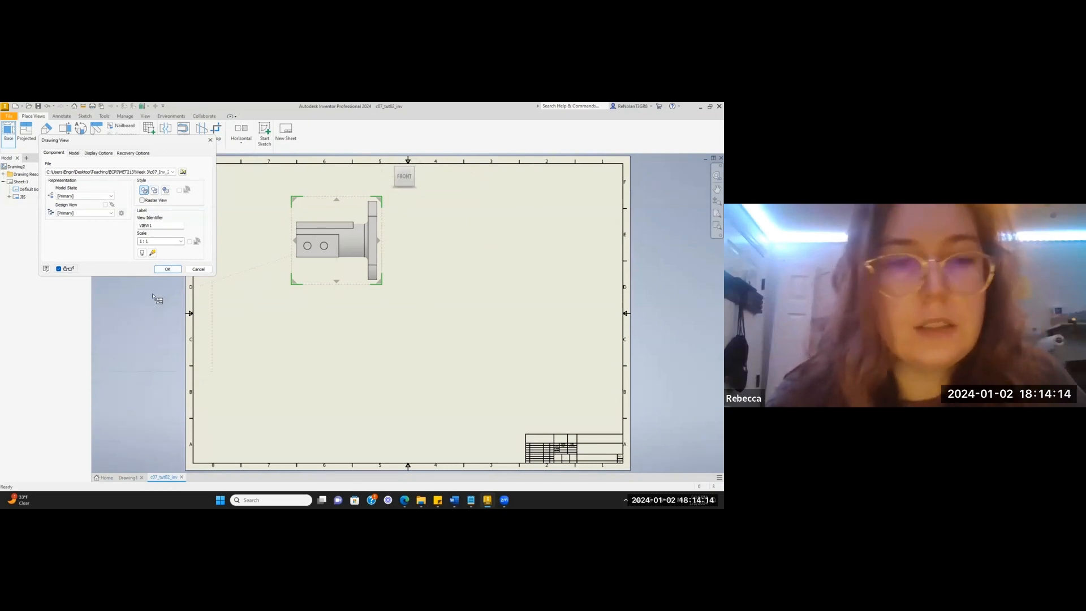
Create the base view, open its source part model from the drawing's model tree to inspect it, and return to the drawing.
click(165, 269)
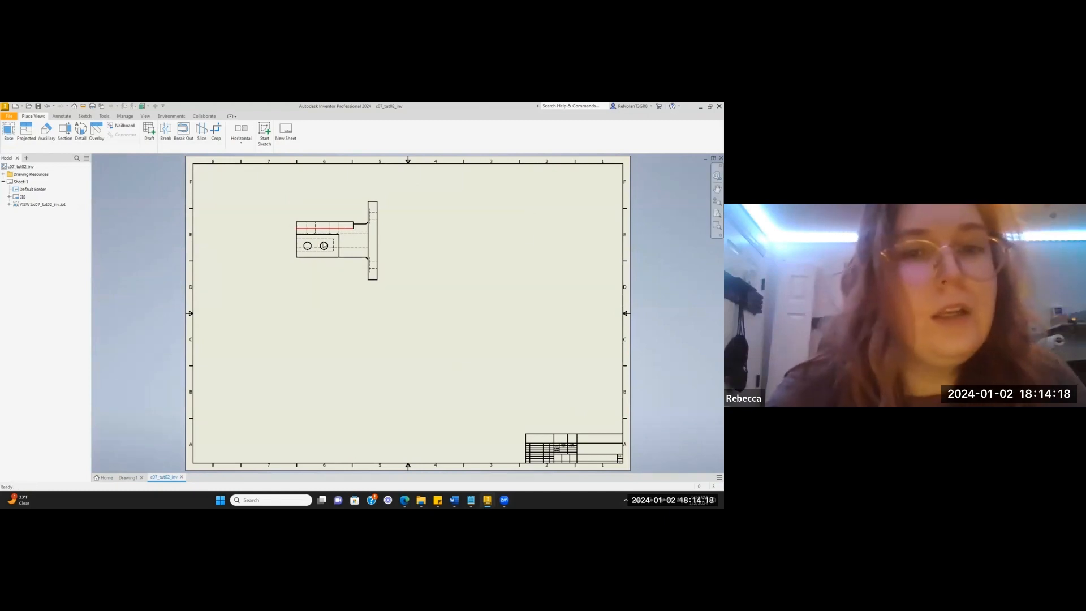
click(34, 205)
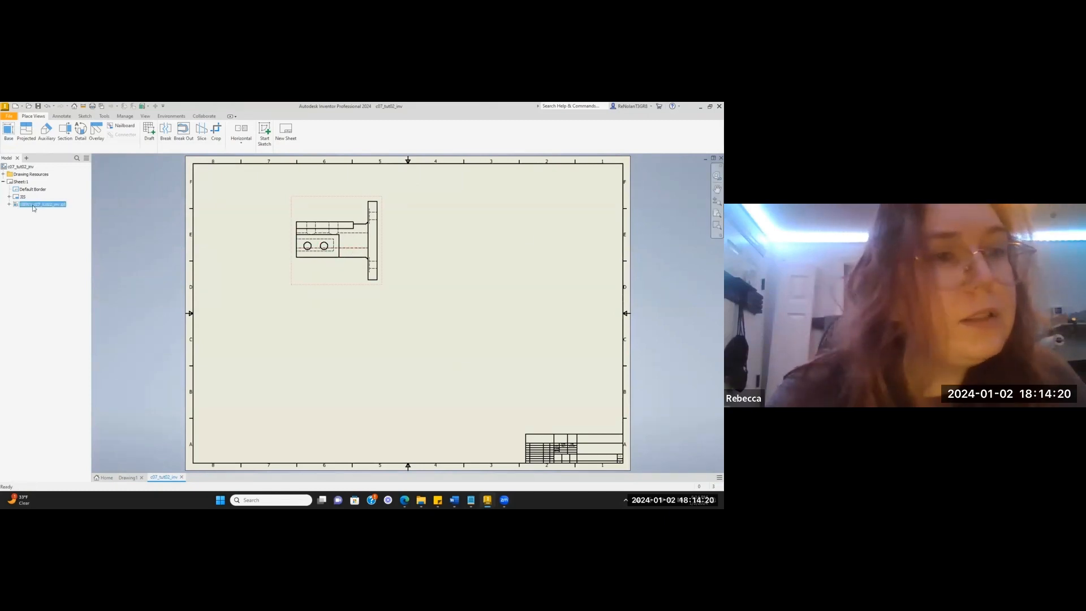
click(9, 205)
click(21, 212)
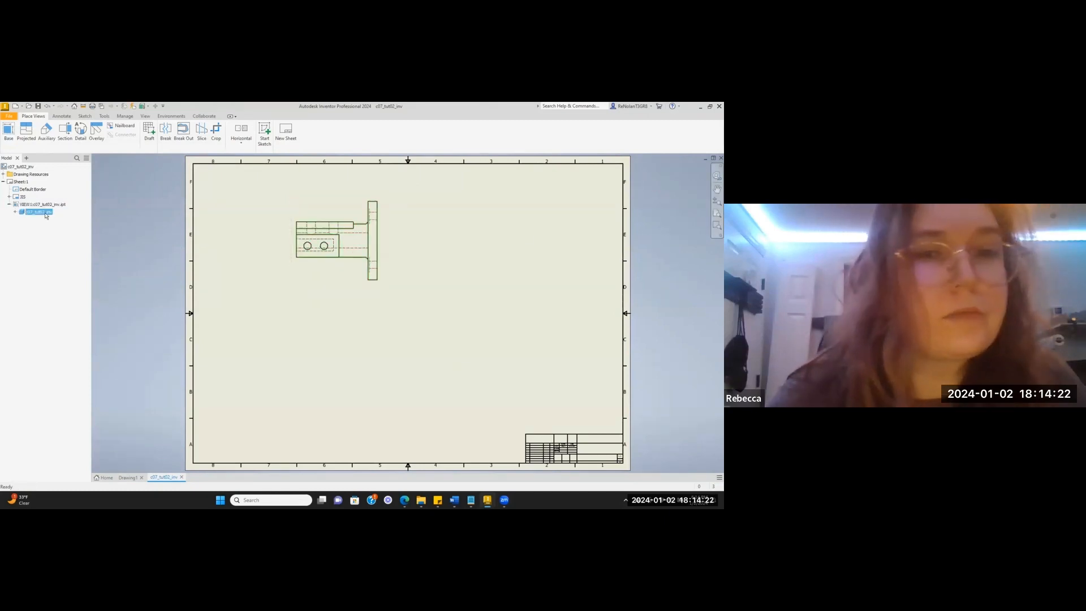
double_click(21, 213)
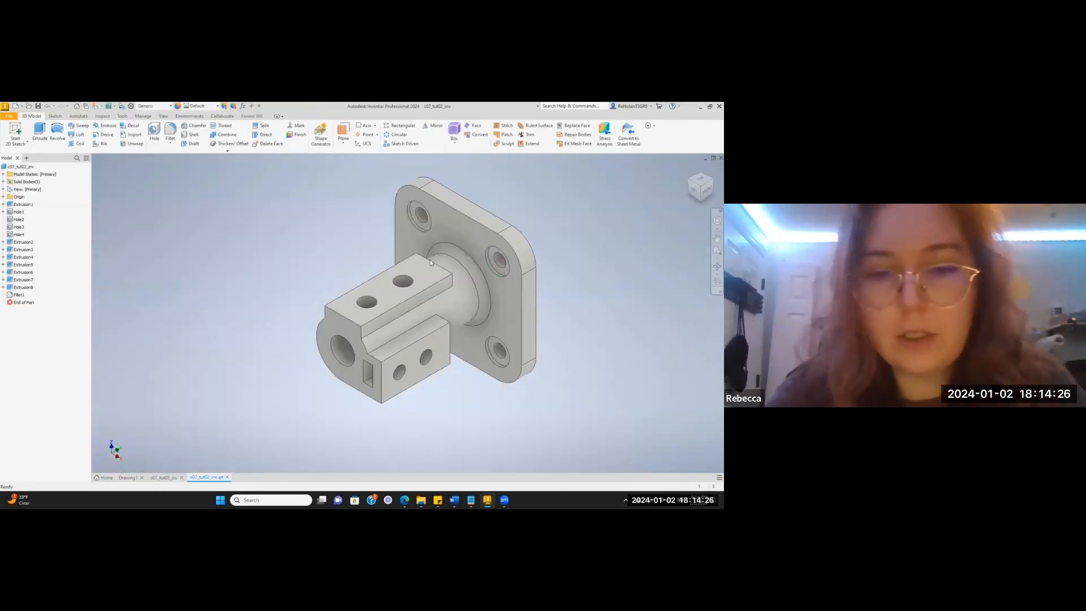
click(163, 477)
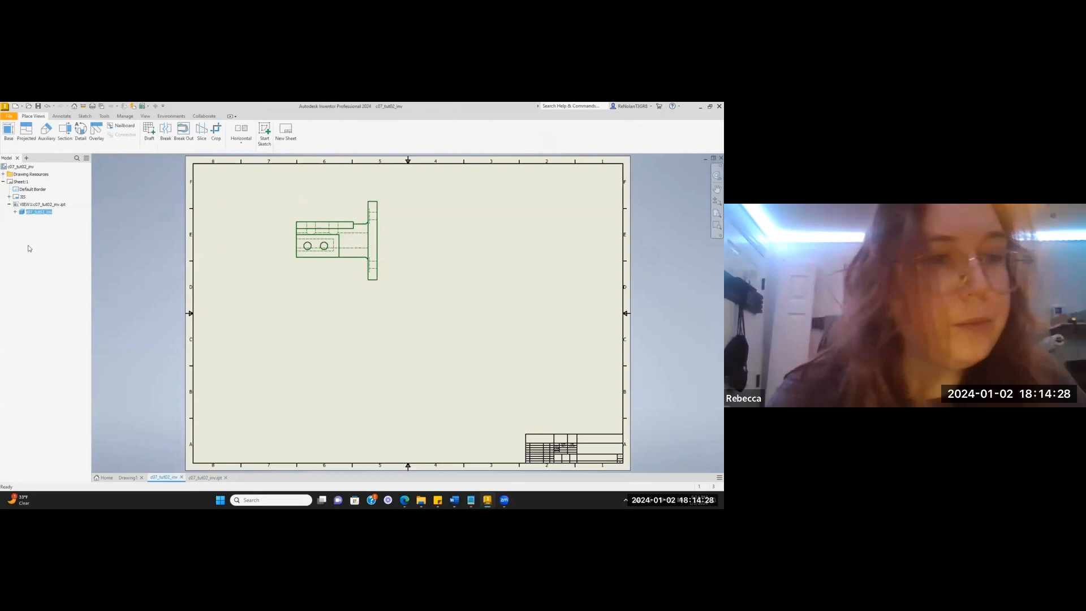
Edit the base view: move it slightly left on the sheet, keep the FRONT orientation after trying an isometric one, and set a shaded style without hidden lines.
click(39, 204)
double_click(24, 206)
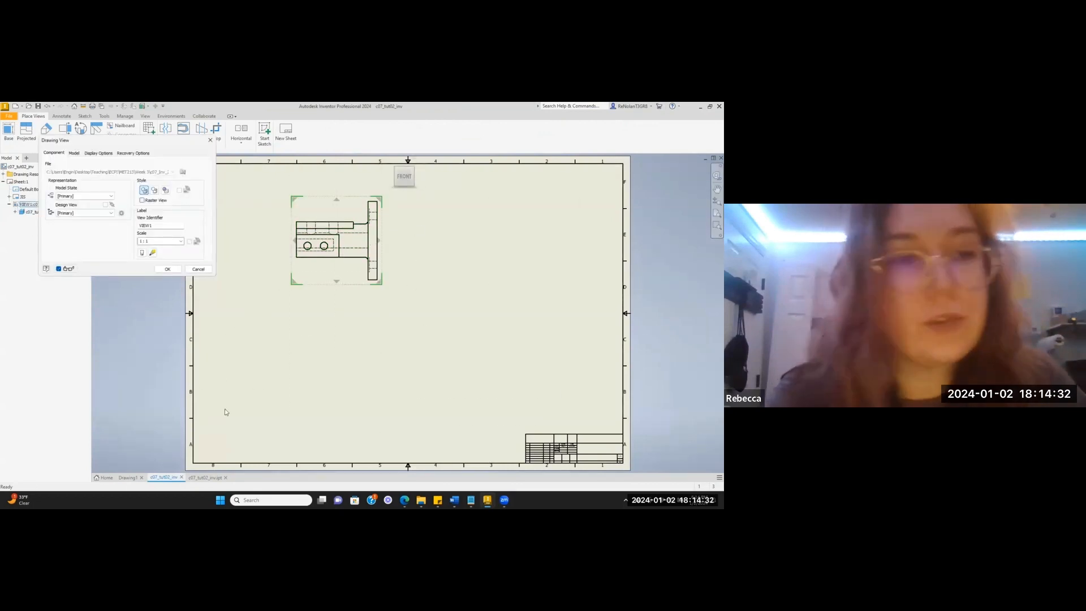
mouse_move(314, 248)
mouse_down()
mouse_move(602, 243)
mouse_move(417, 334)
mouse_move(287, 250)
mouse_up()
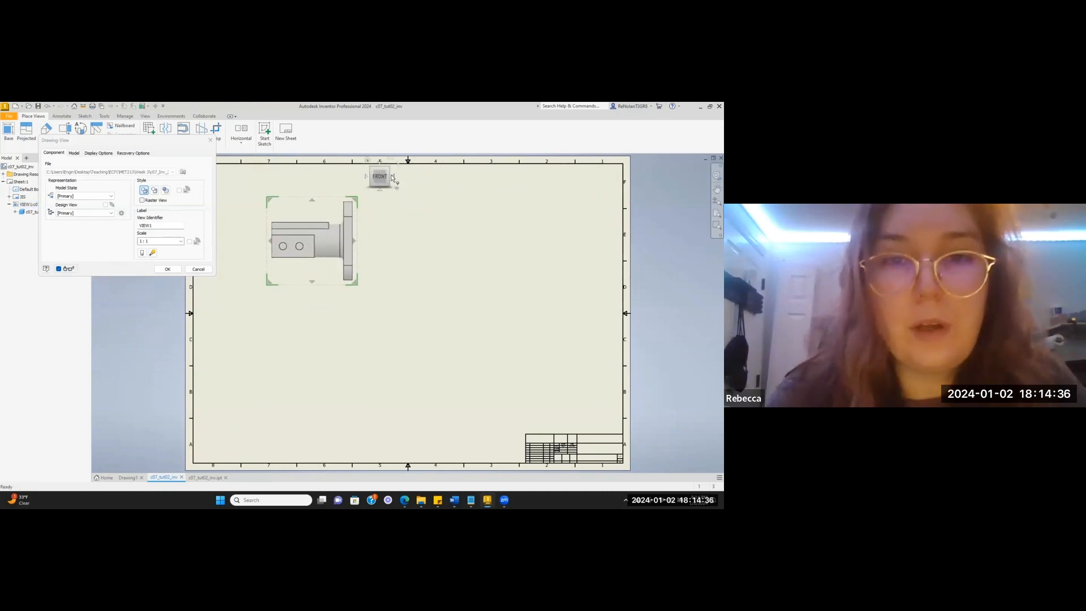
click(388, 170)
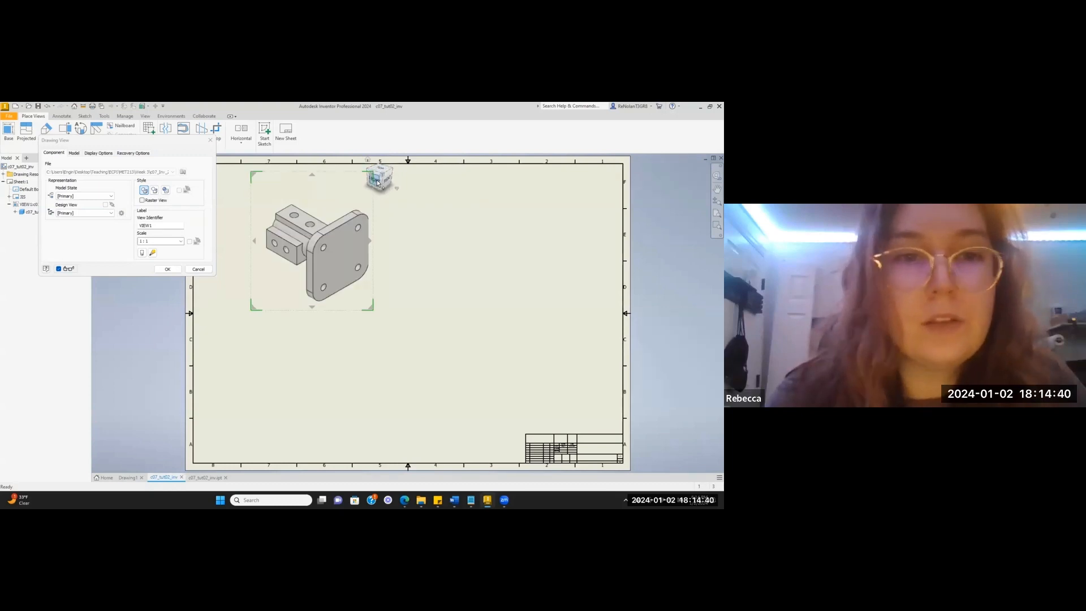
click(374, 184)
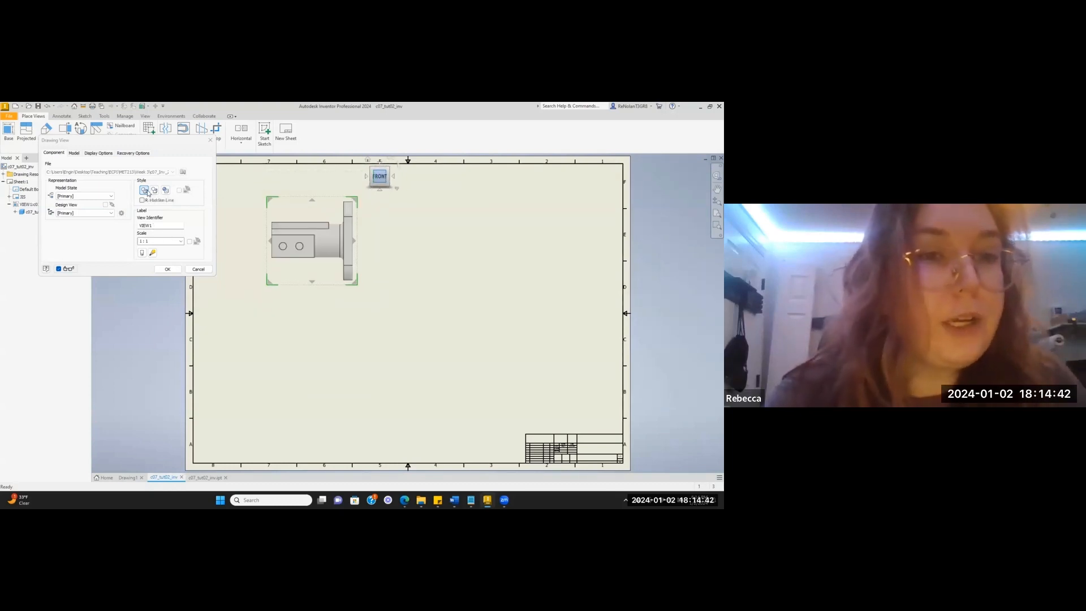
click(155, 190)
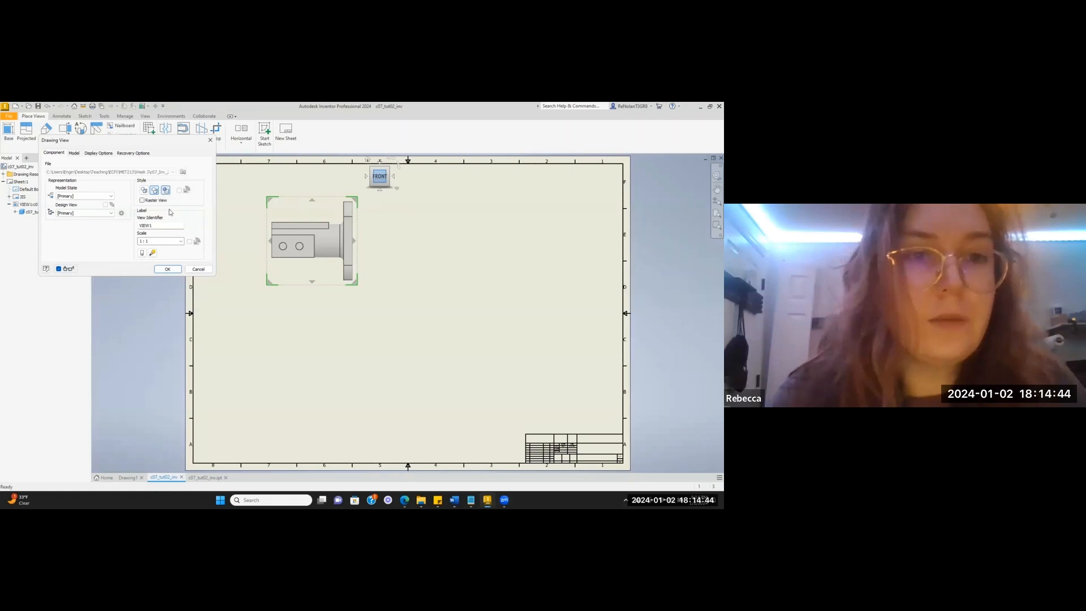
click(170, 269)
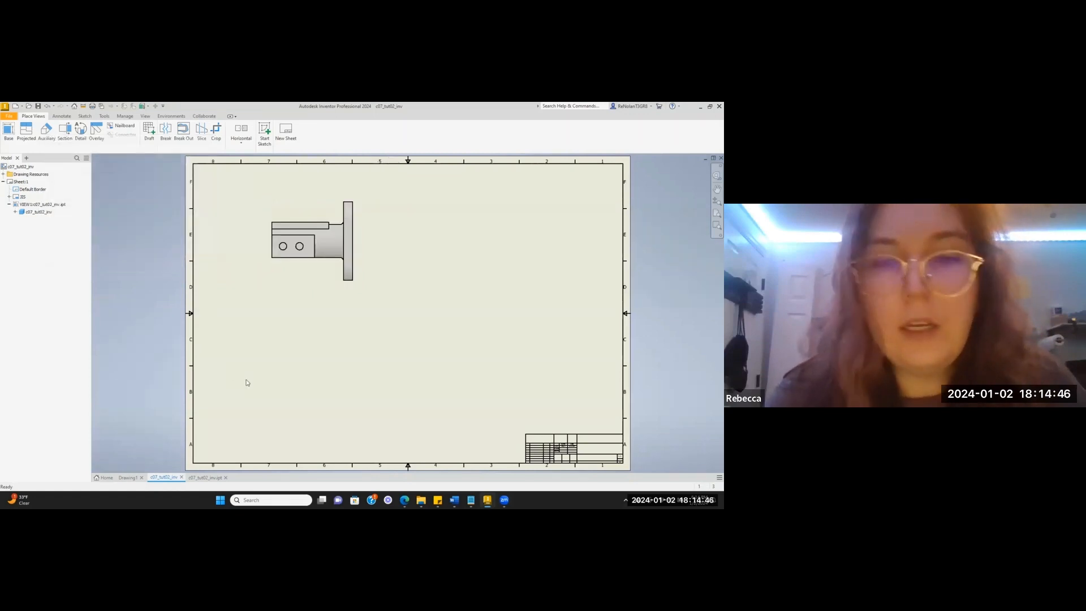
Reopen the base view for editing and turn on hidden lines in its shaded style.
click(333, 208)
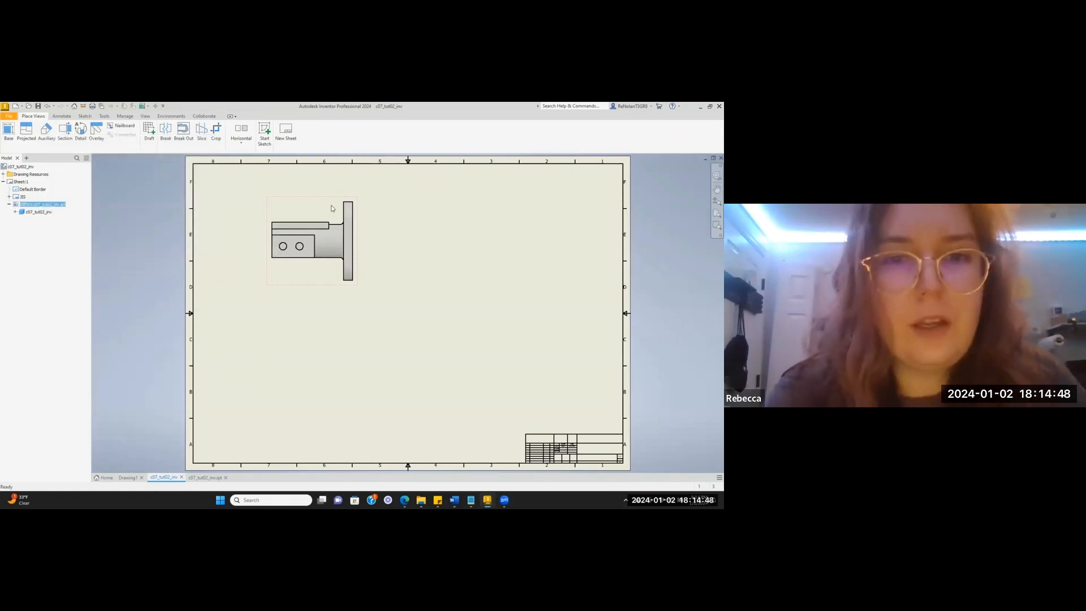
double_click(332, 206)
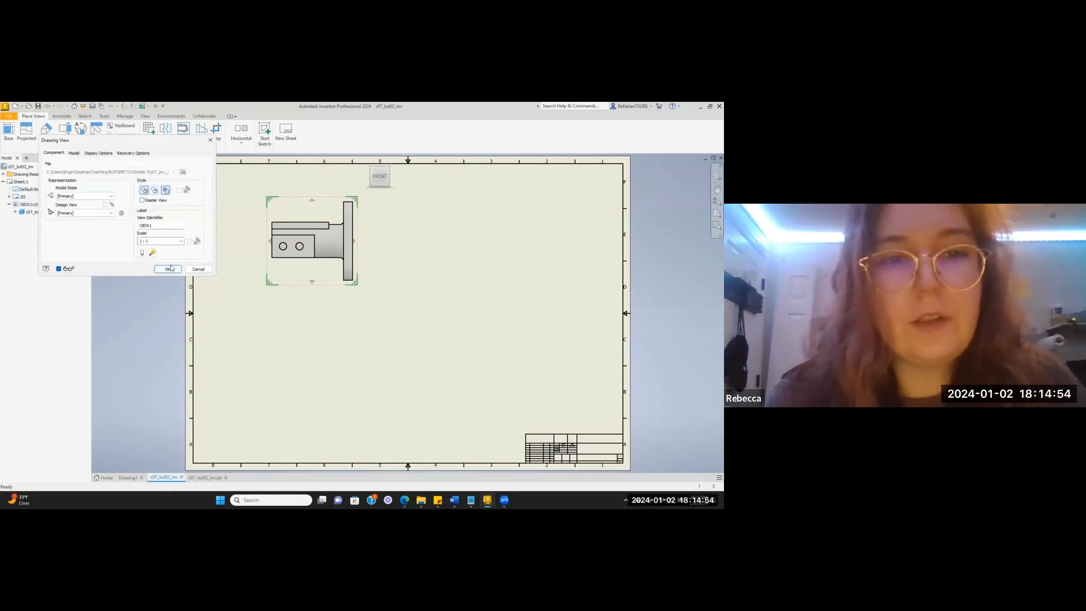
click(169, 269)
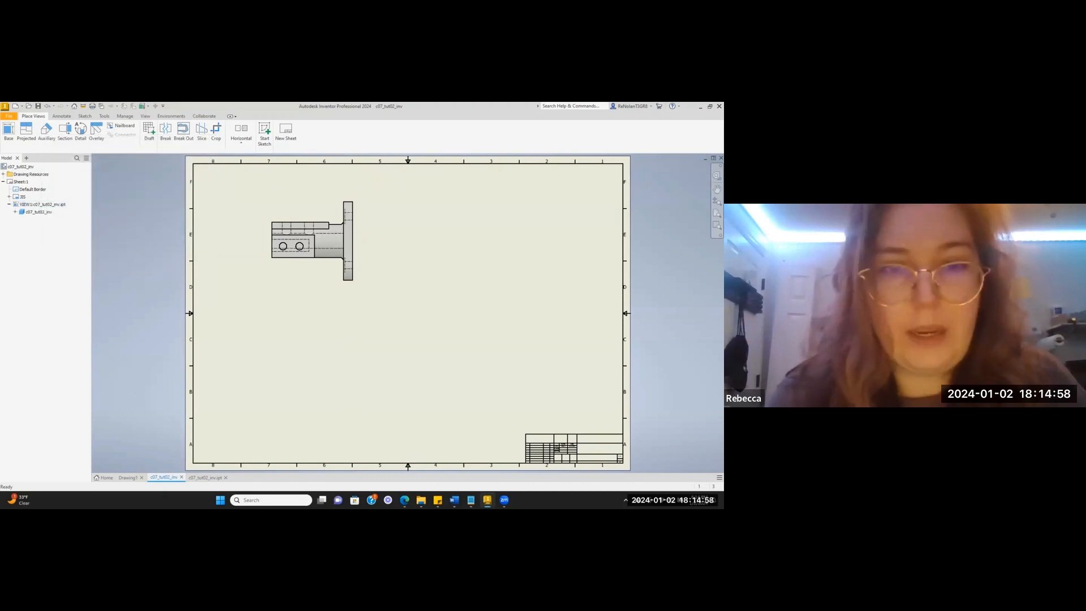
Check the textbook's style instruction, switch the base view to the Hidden Line style without shading, and keep the scale at 1:1.
key(alt+Tab)
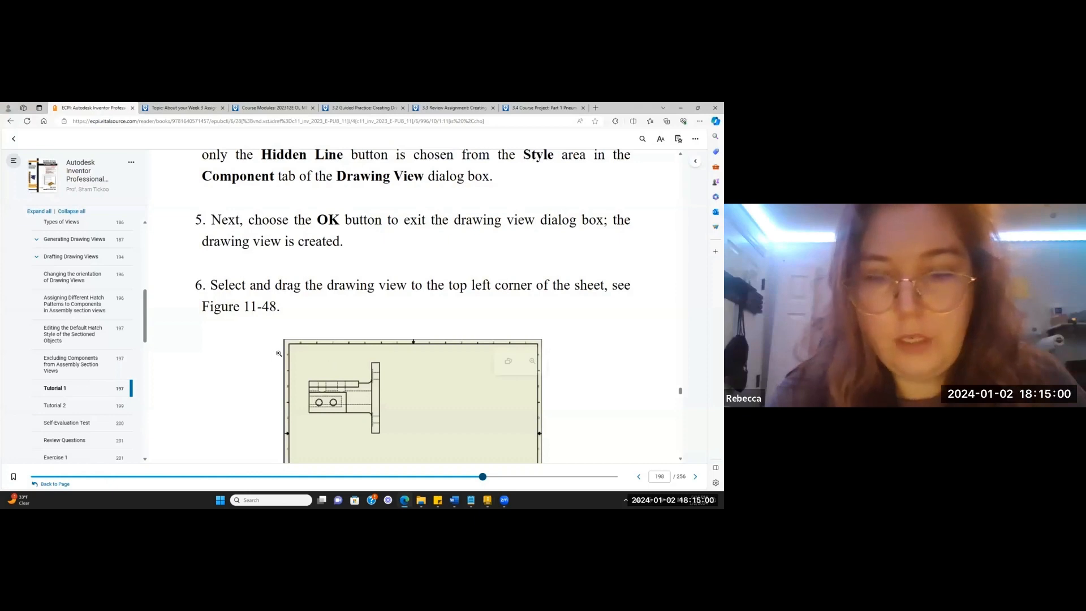
key(alt+Tab)
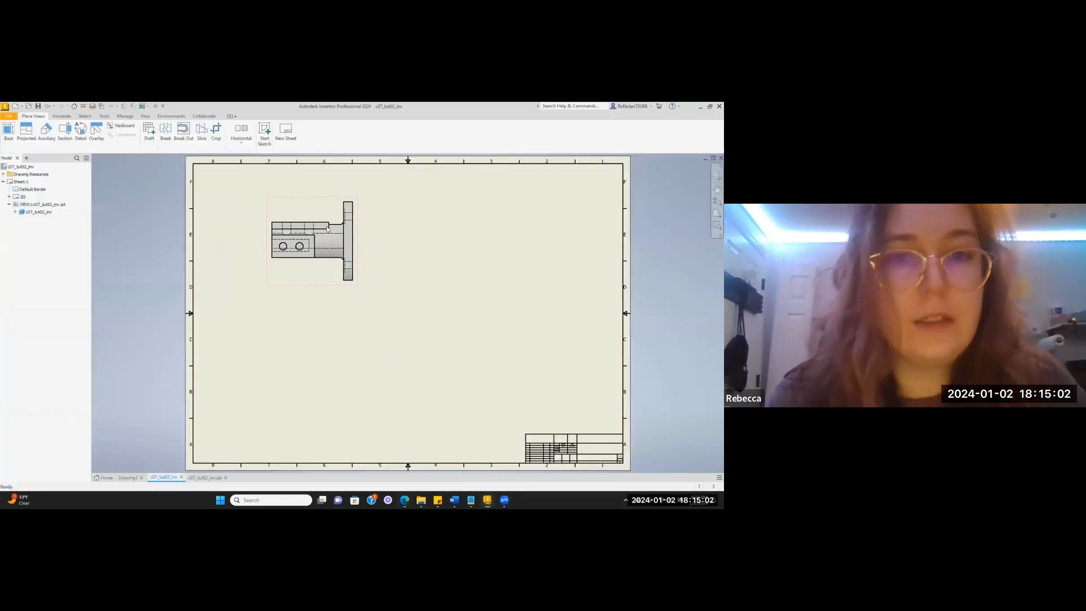
double_click(331, 206)
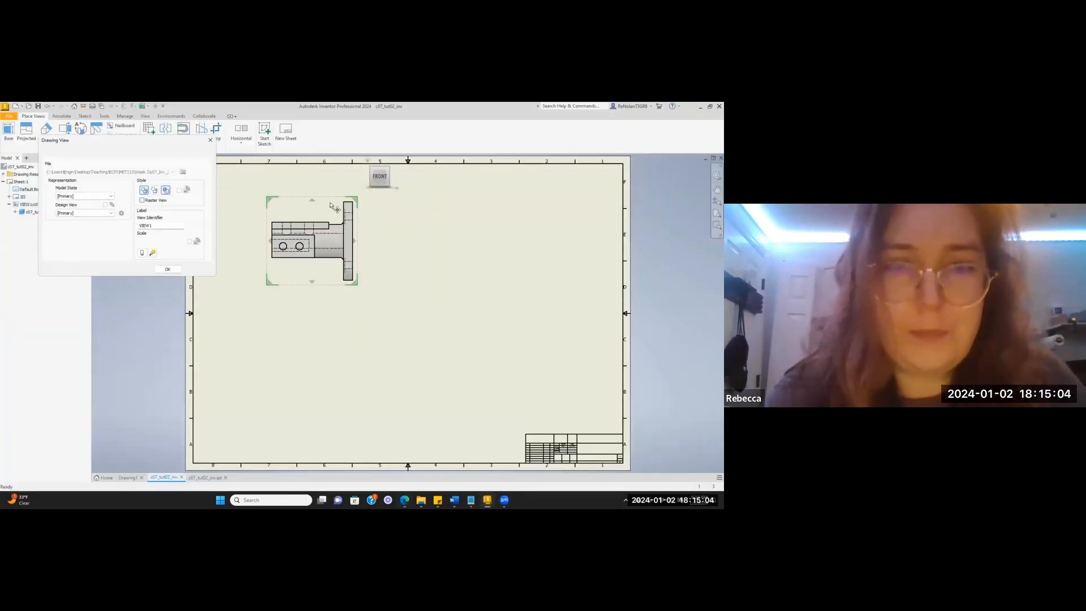
click(154, 191)
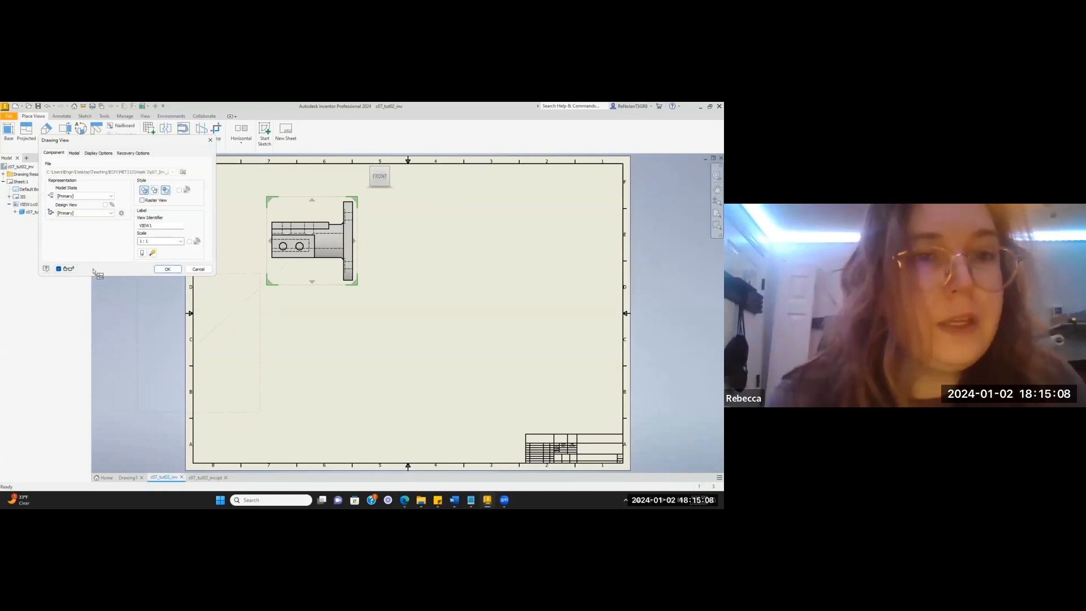
click(180, 241)
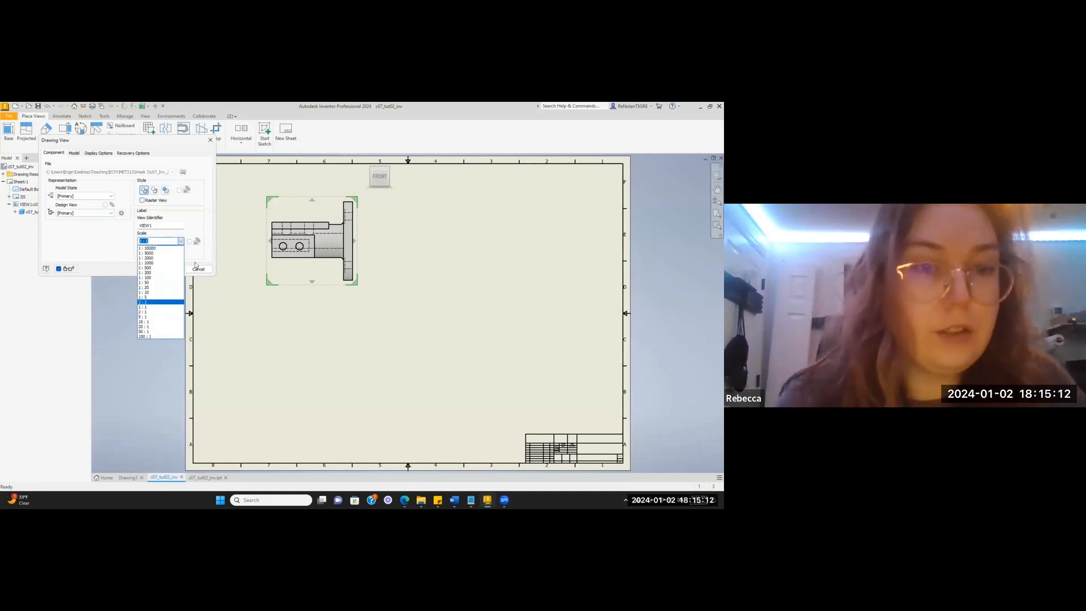
click(180, 242)
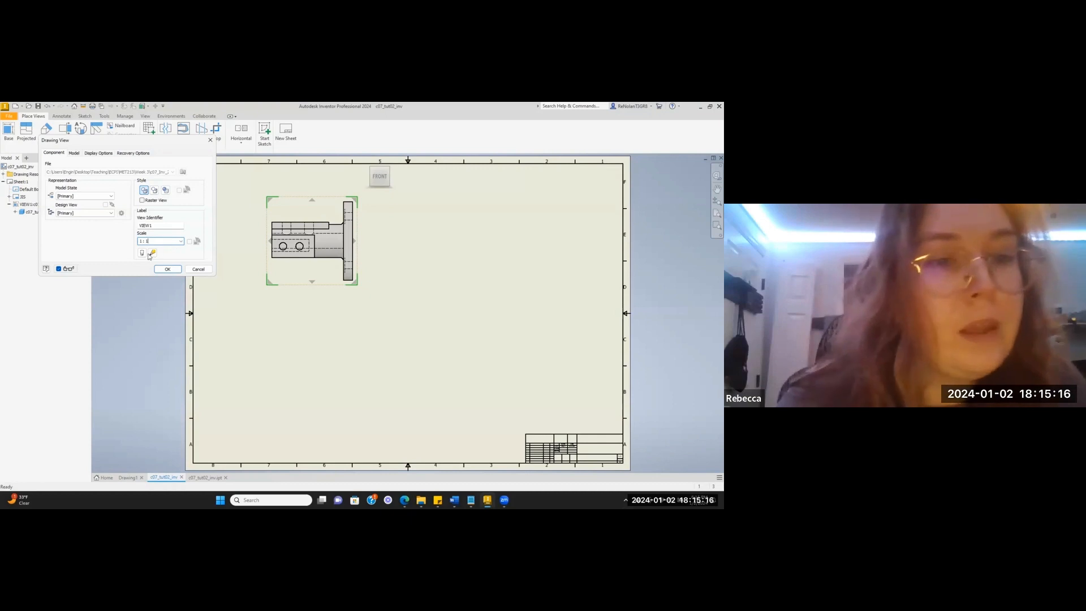
Compare the view with the textbook's Figure 11-48, turn on the base view's label, and apply the view settings.
key(alt+Tab)
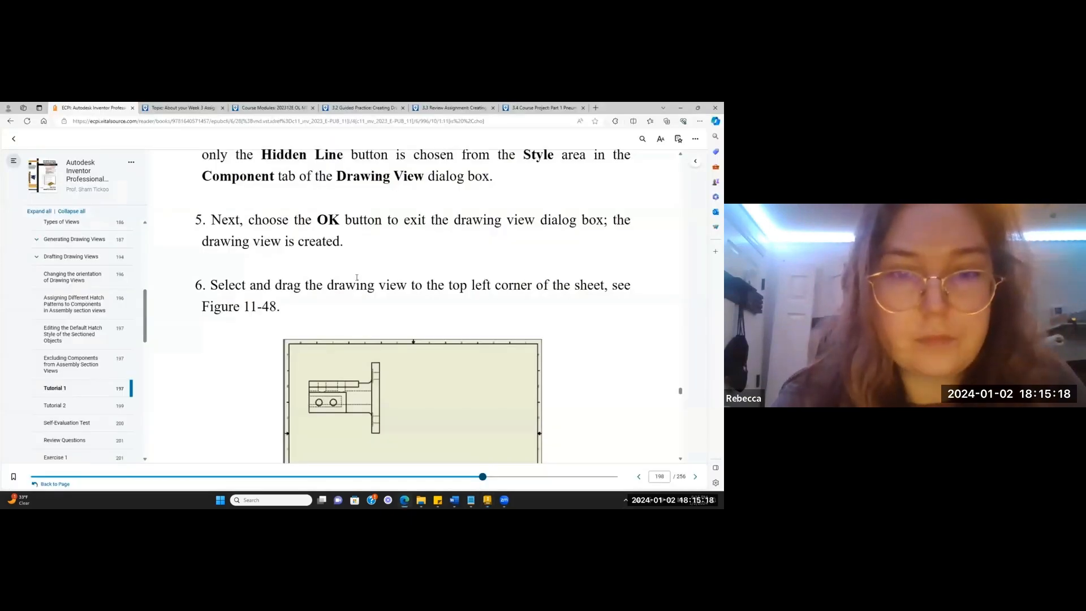
scroll(354, 299, down, 5)
scroll(377, 345, up, 5)
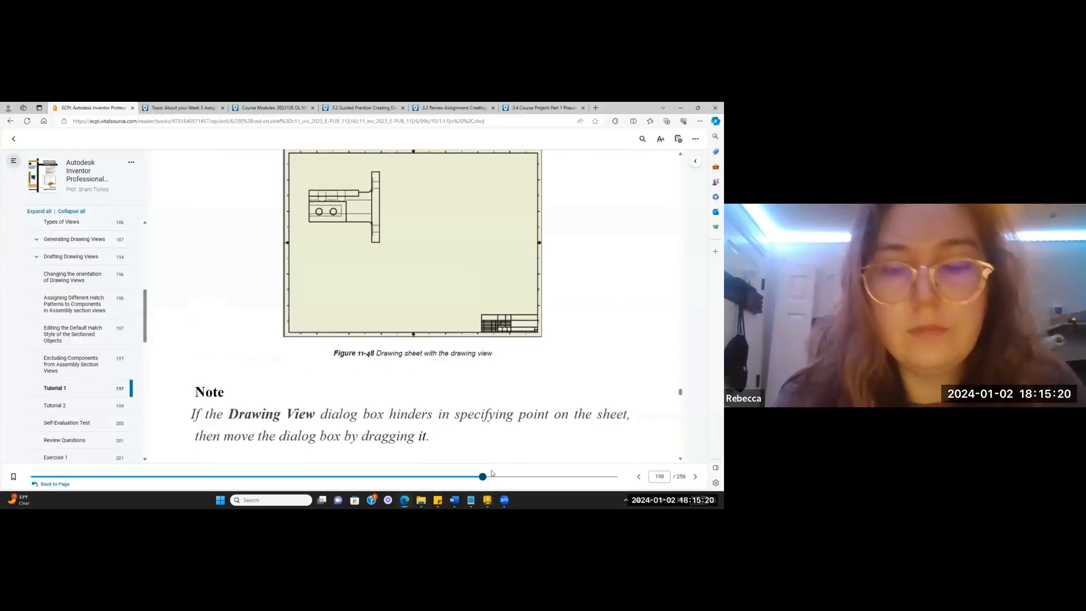
key(alt+Tab)
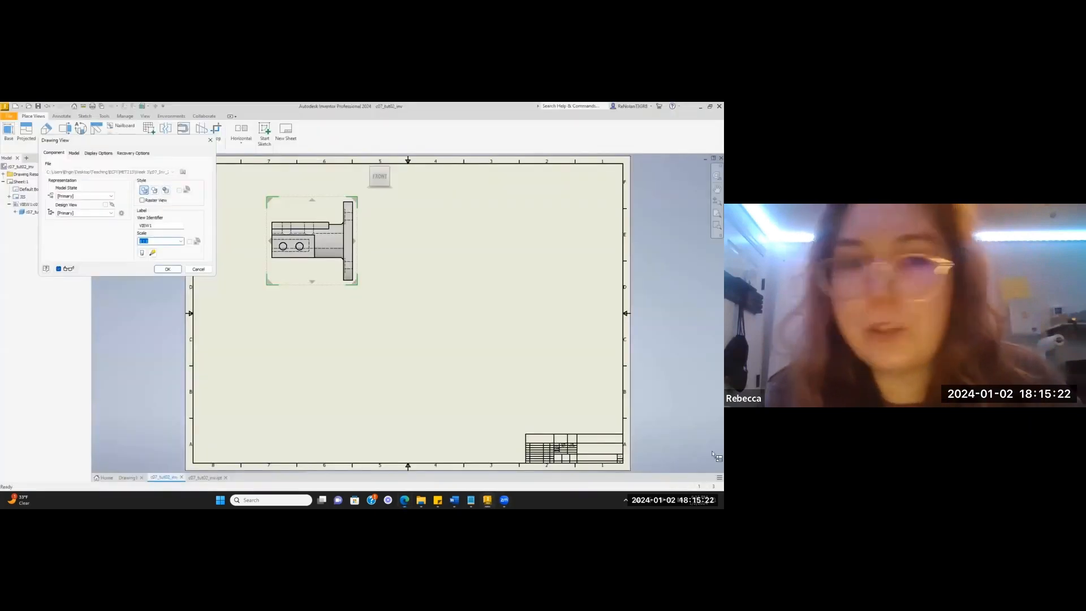
click(141, 254)
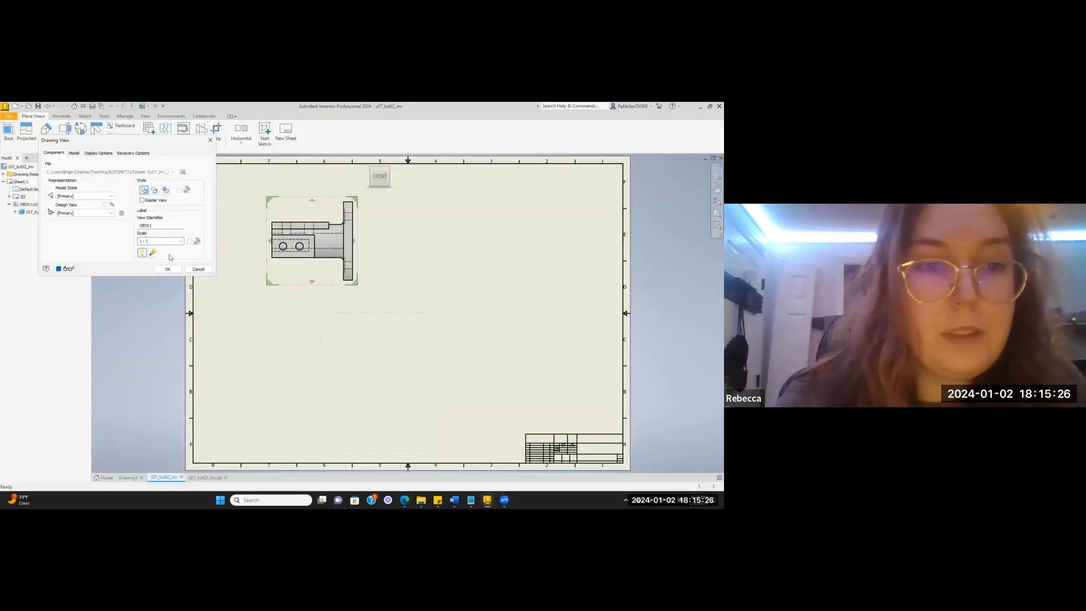
click(166, 270)
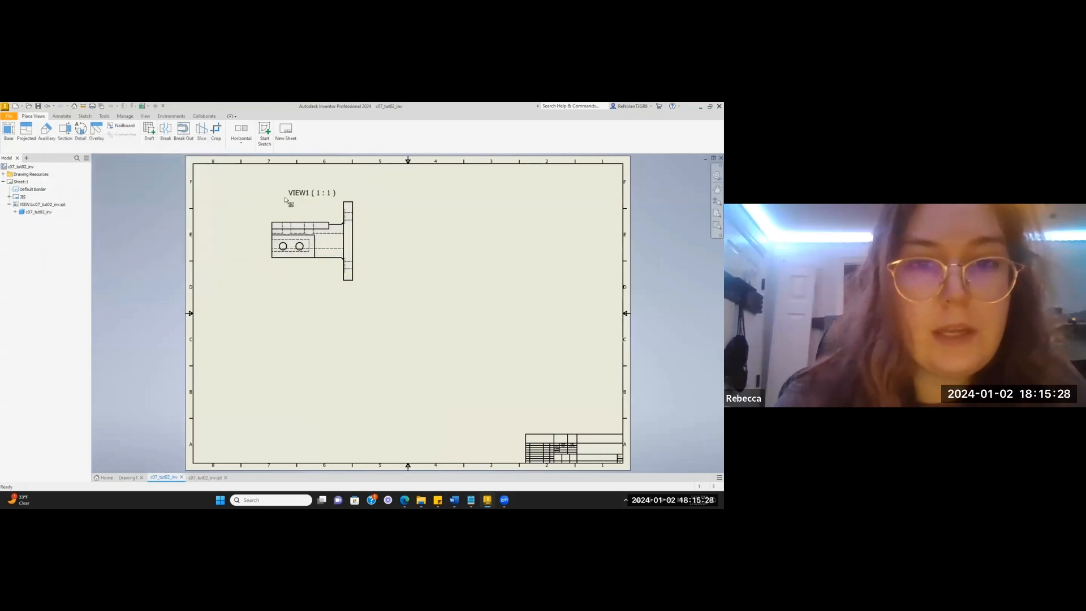
Inspect the base view label's text format and turn off the label's visibility.
click(326, 219)
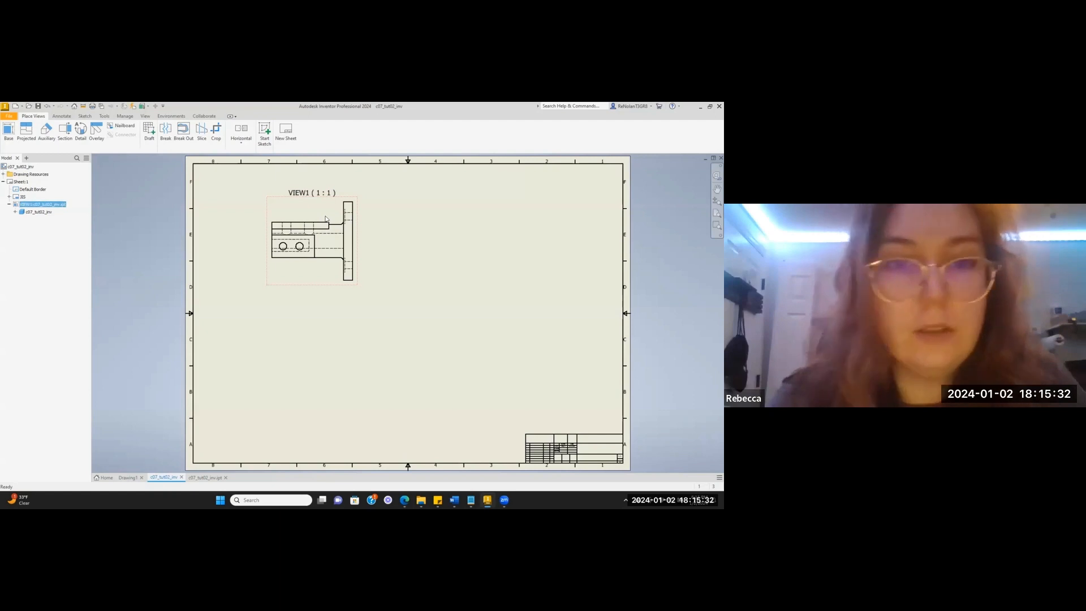
double_click(326, 219)
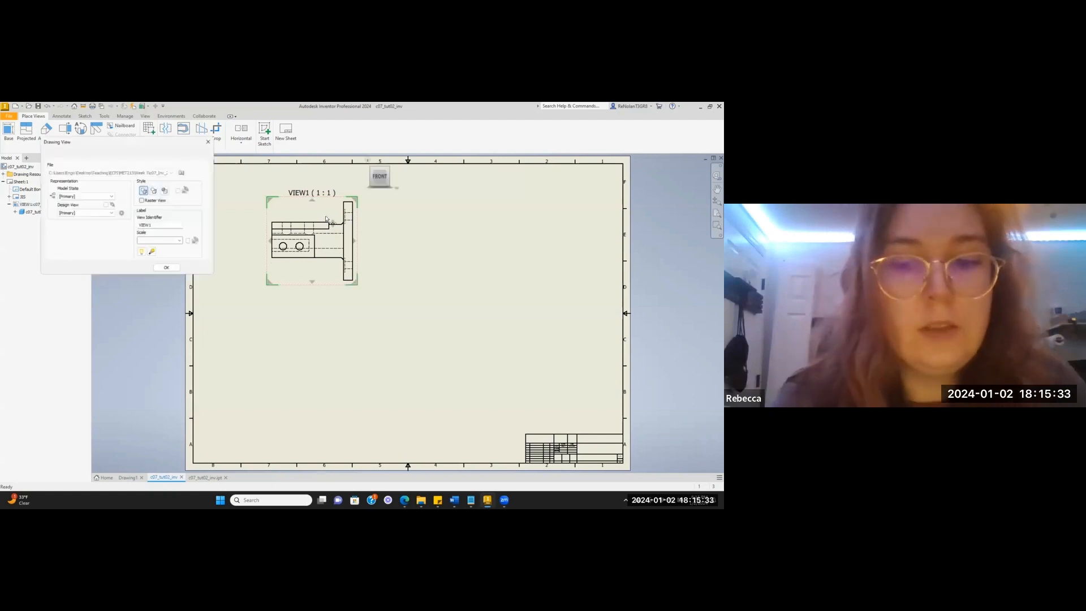
click(161, 226)
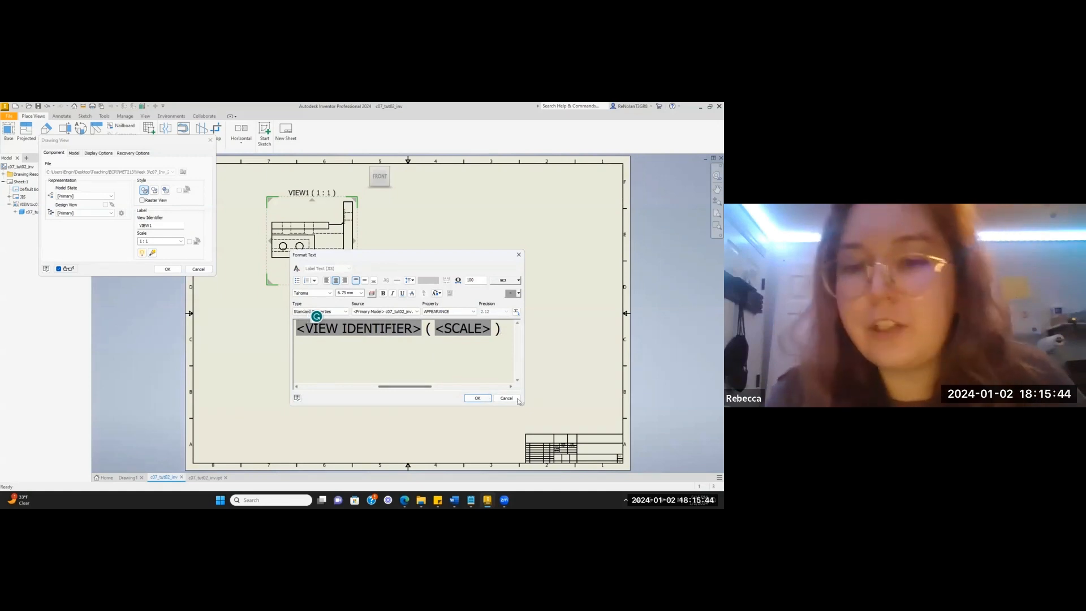
click(478, 397)
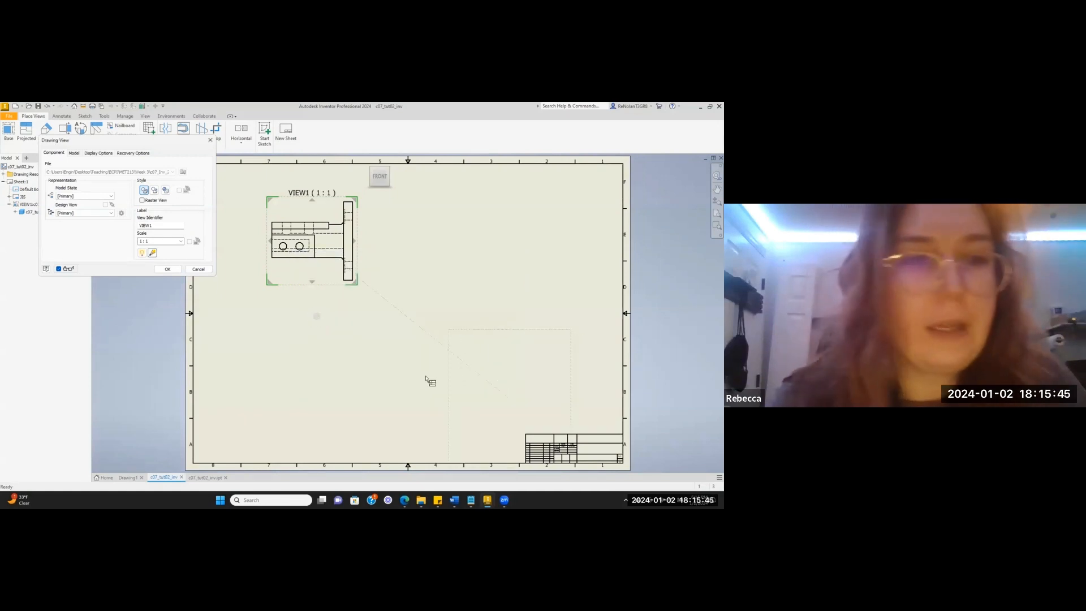
click(169, 269)
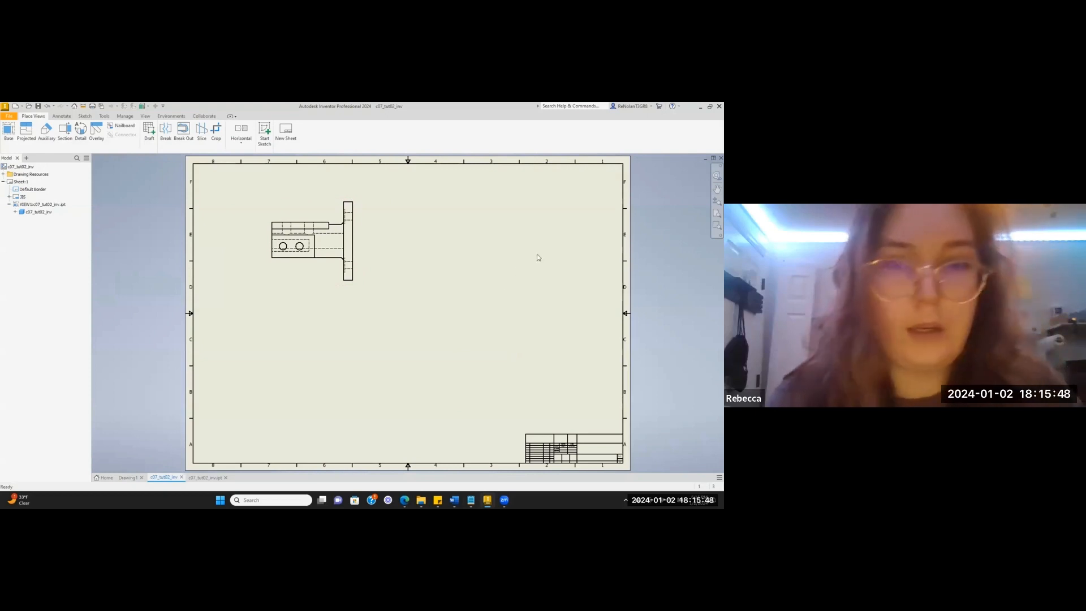
Review the textbook's steps 5 and 6 and Figure 11-48 for placing the drawing view on the sheet.
click(343, 237)
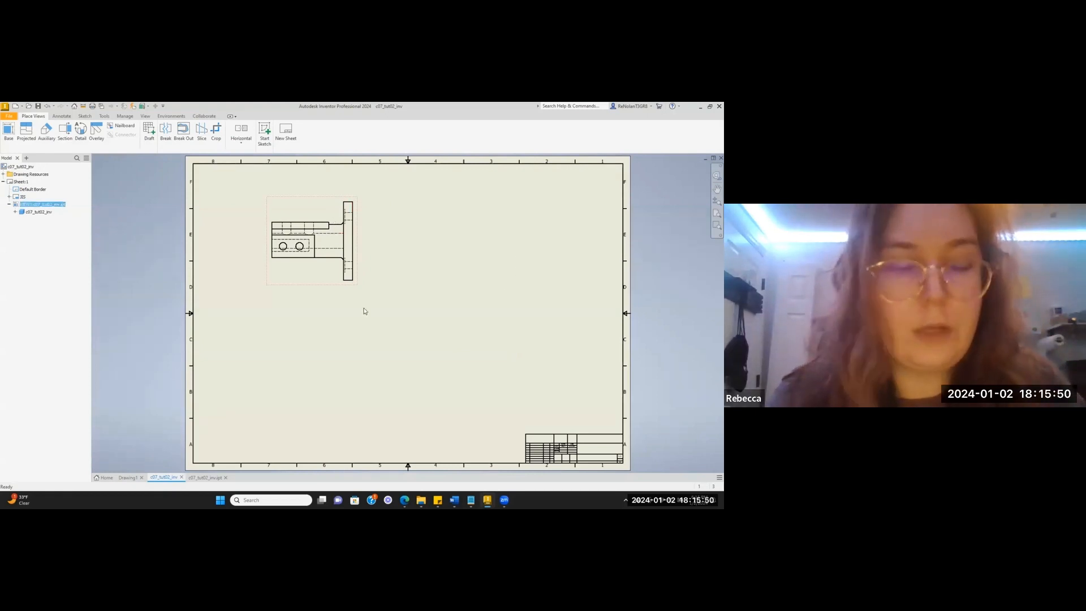
key(alt+Tab)
scroll(419, 252, down, 3)
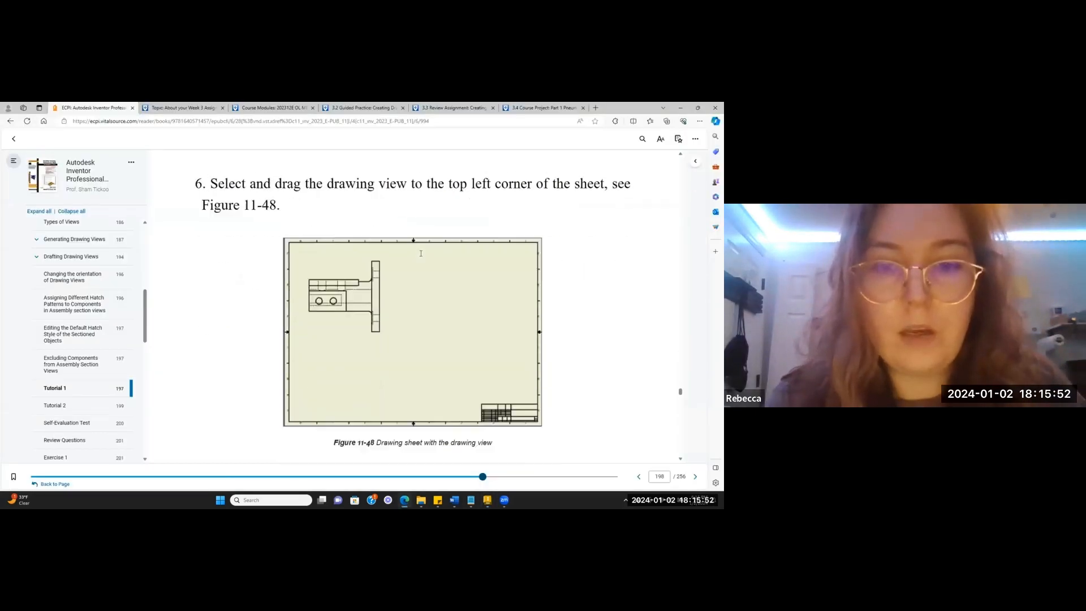
scroll(495, 420, up, 3)
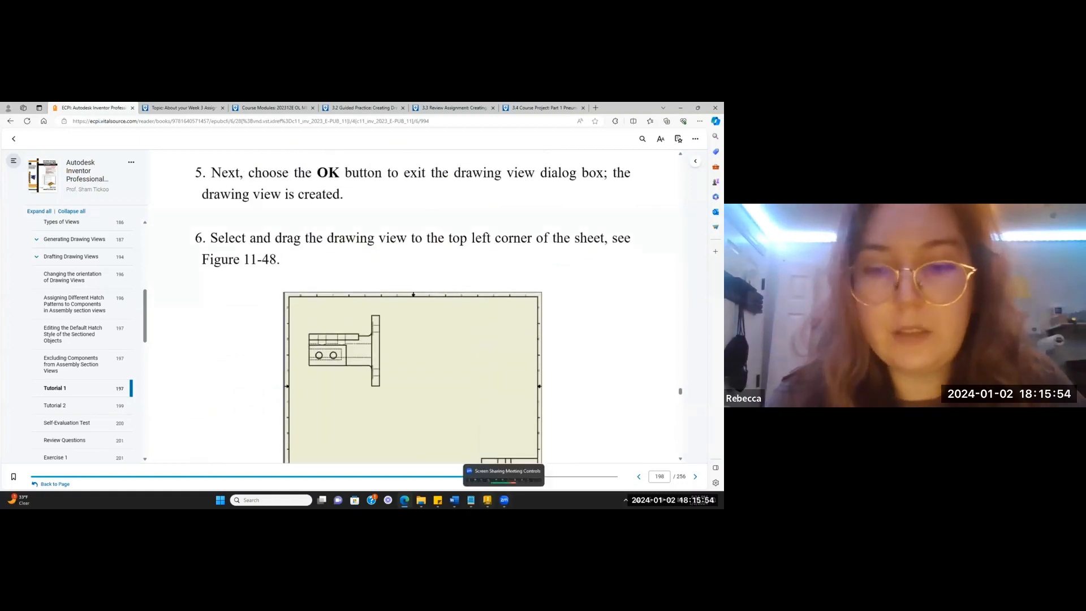
key(alt+Tab)
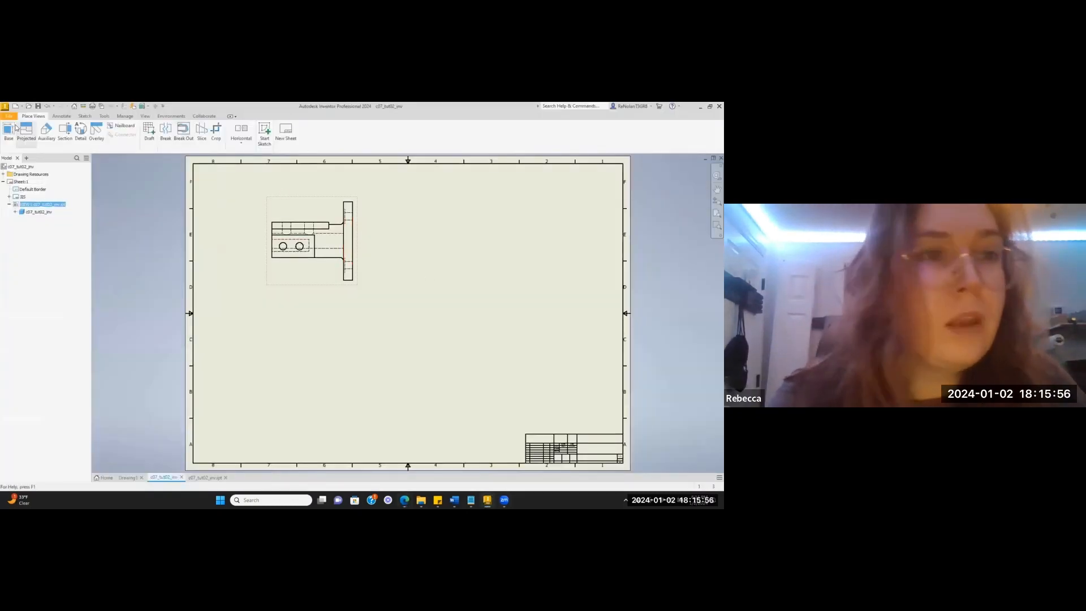
key(p)
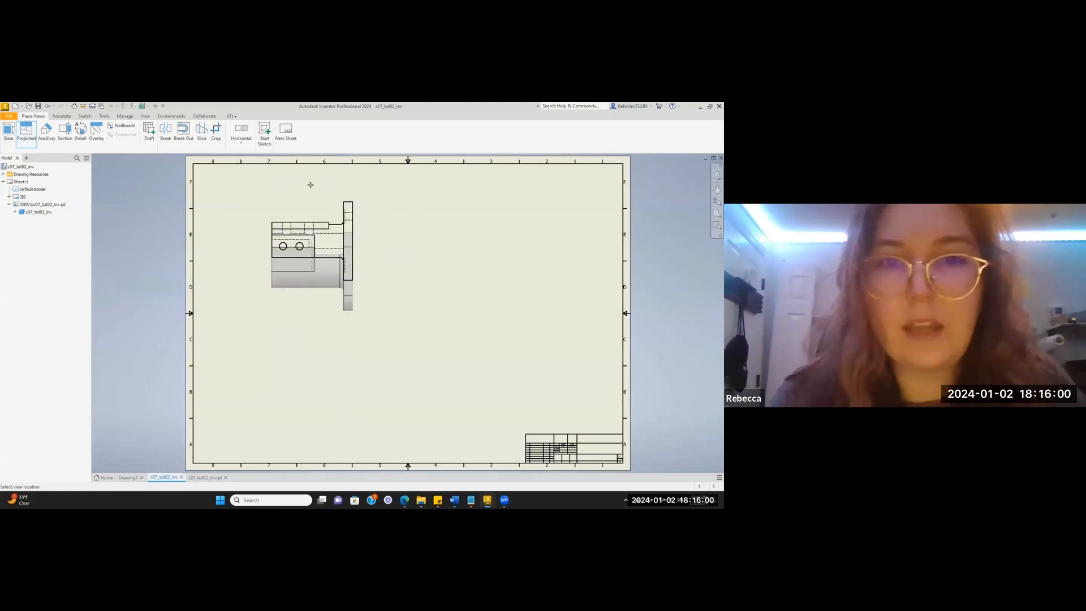
click(315, 354)
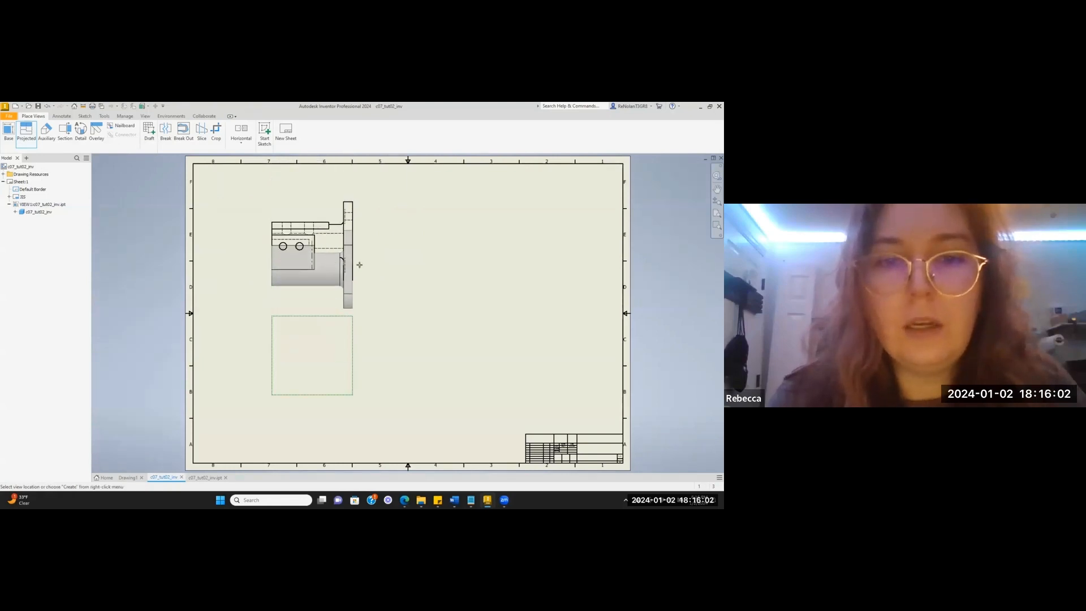
click(483, 247)
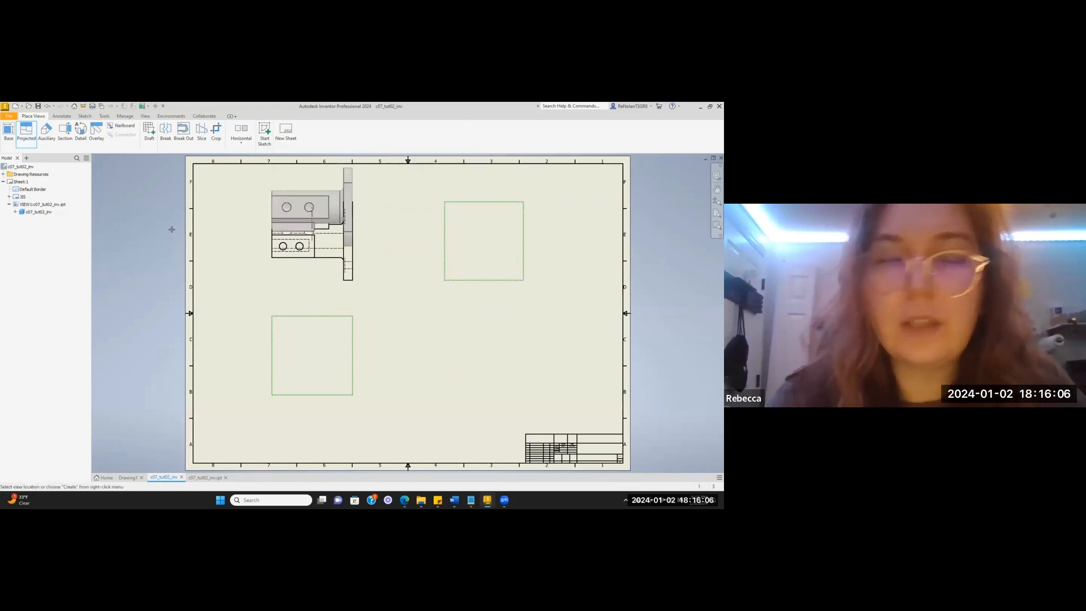
Try to create an auxiliary view from the base view at 1:1 scale.
click(46, 131)
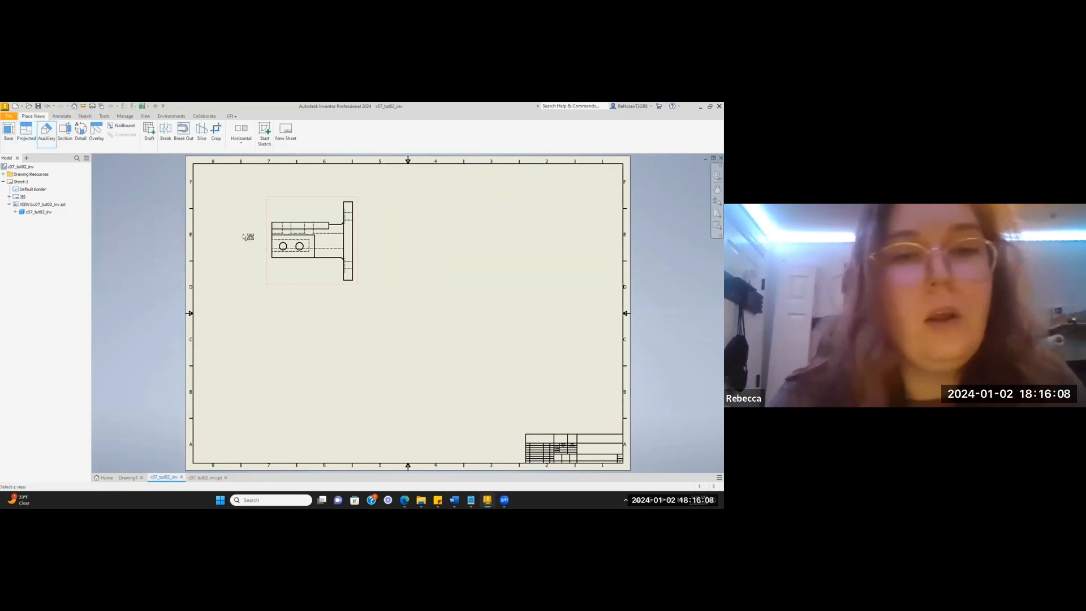
click(296, 243)
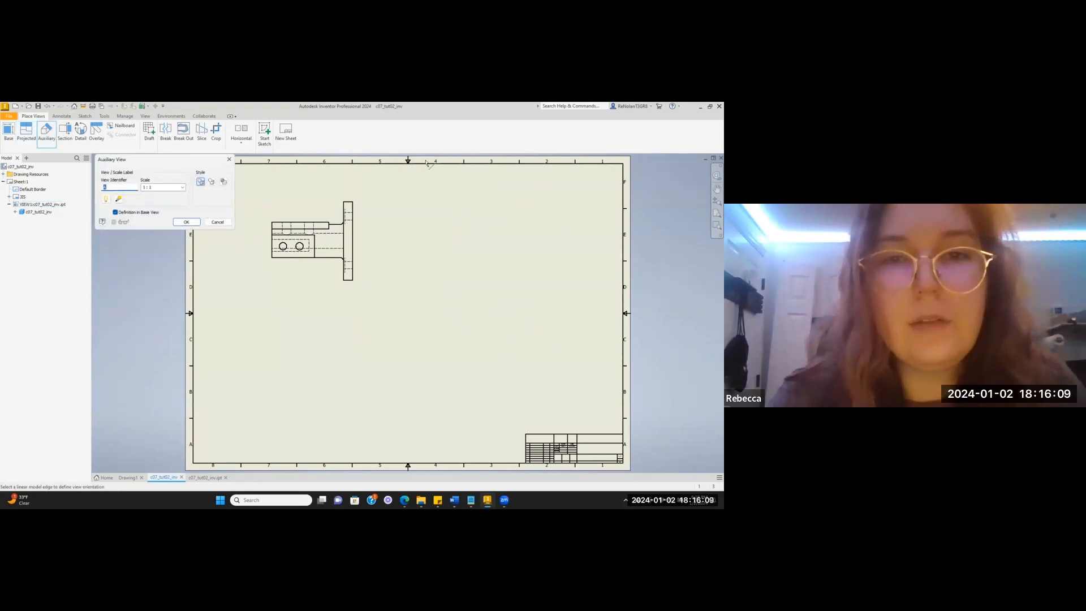
click(187, 222)
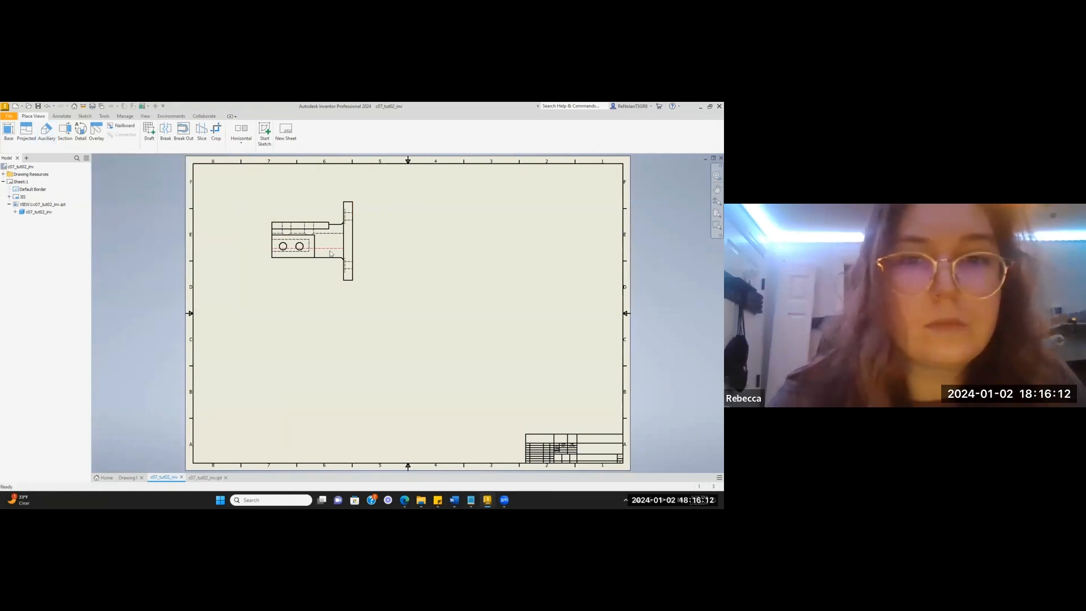
click(47, 132)
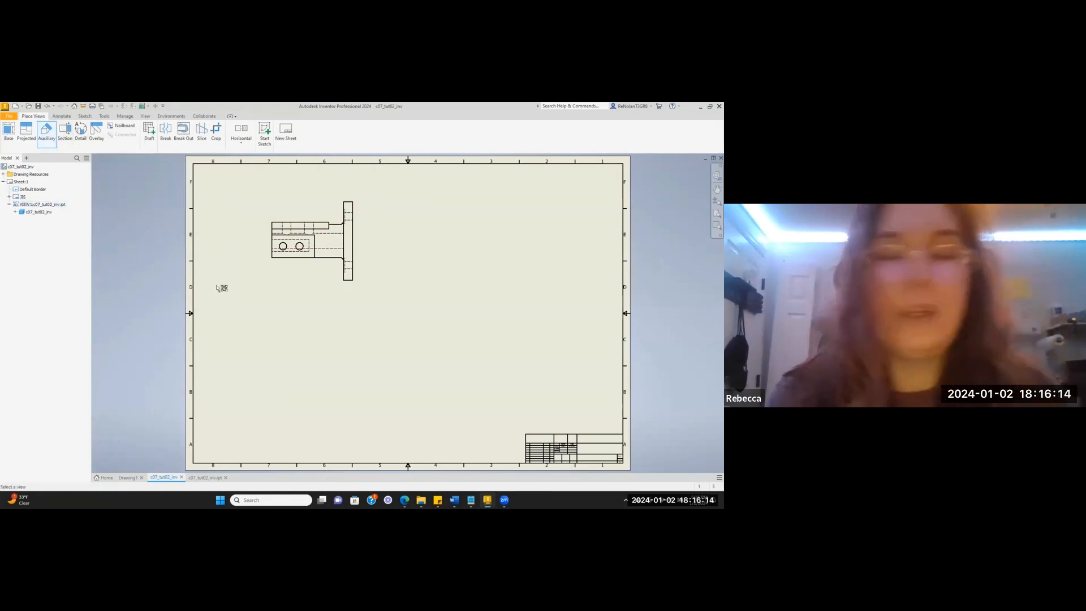
click(333, 207)
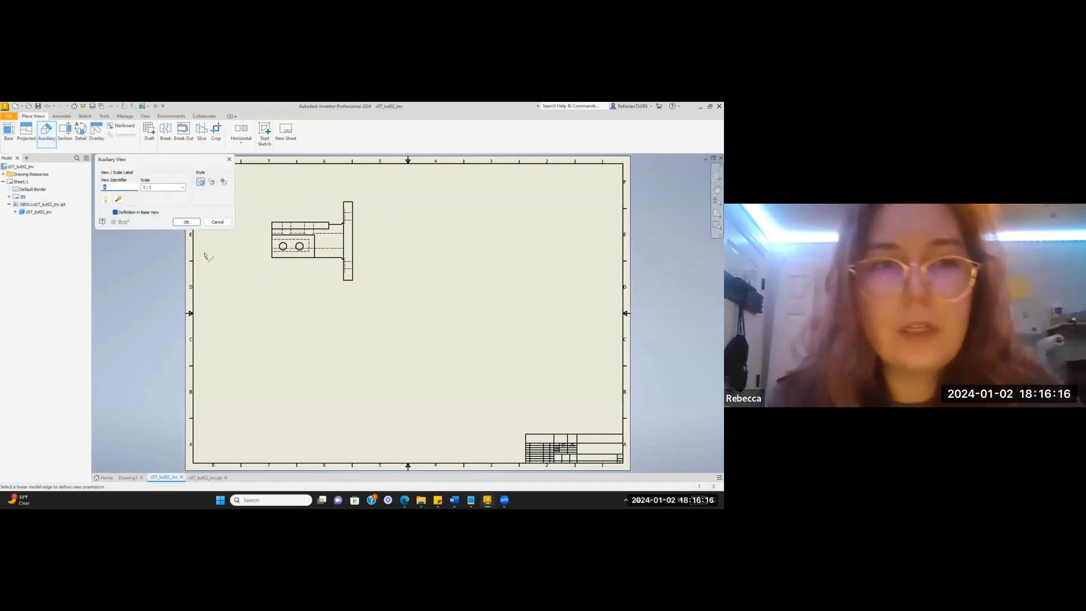
click(189, 223)
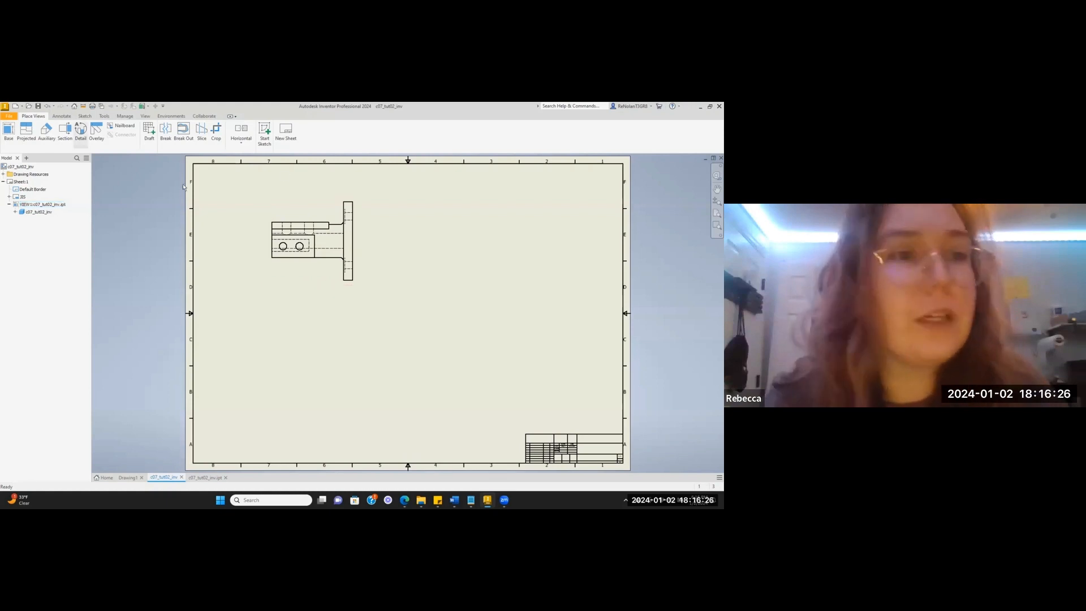
click(26, 131)
click(323, 216)
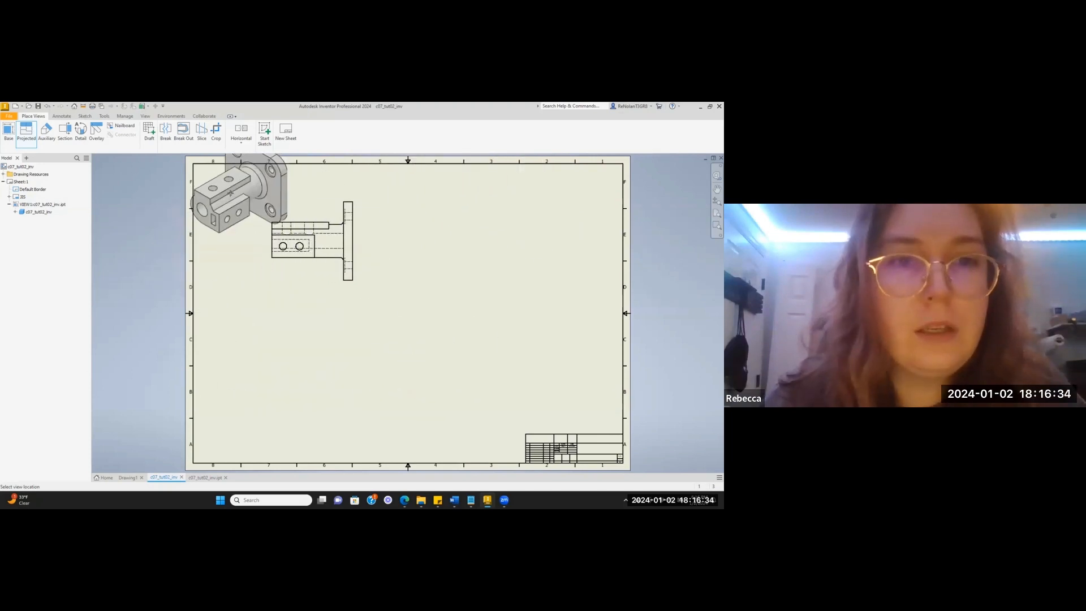
click(231, 188)
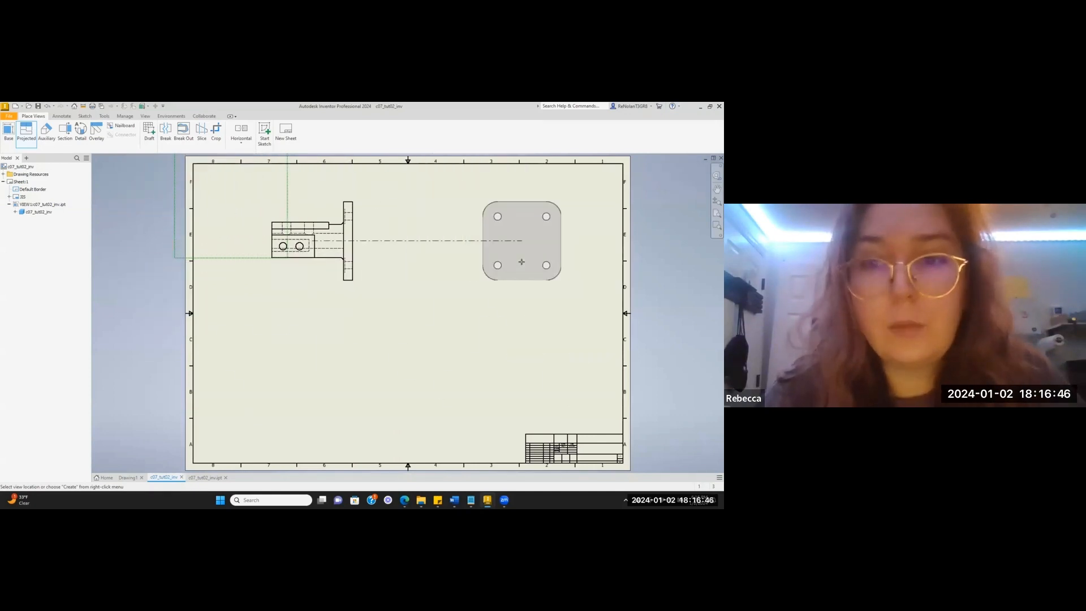
click(521, 262)
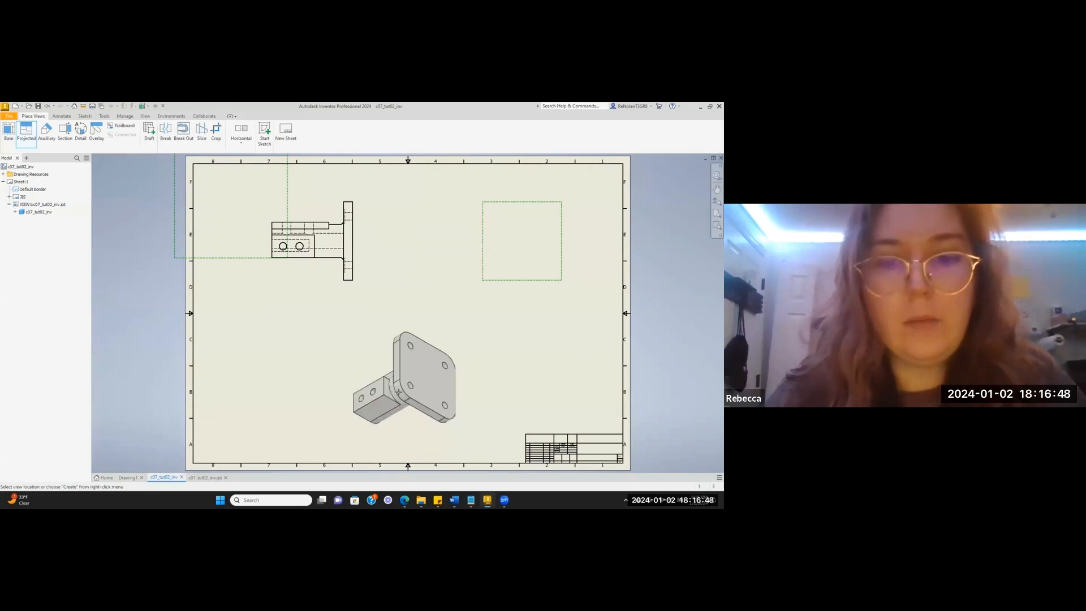
key(Escape)
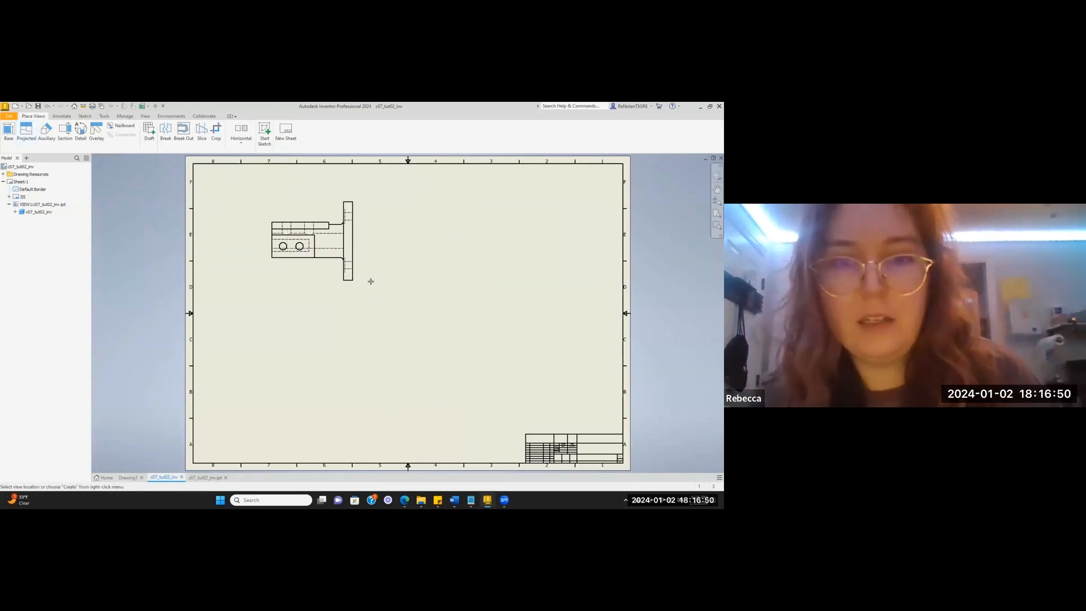
Create a projected isometric view from the base view, placed in the sheet's upper-left corner.
click(26, 131)
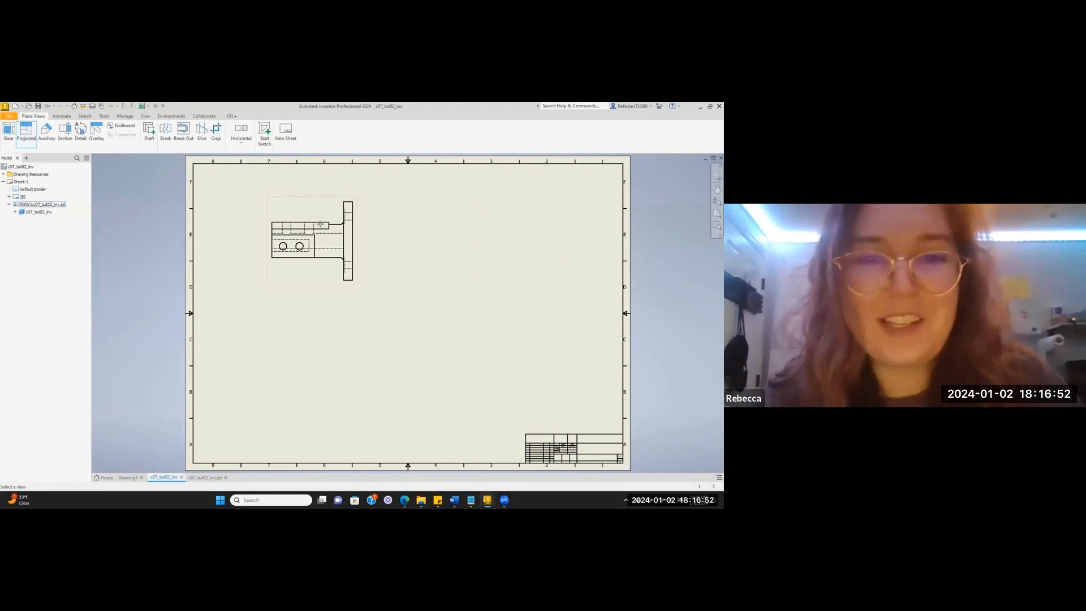
click(340, 249)
click(224, 185)
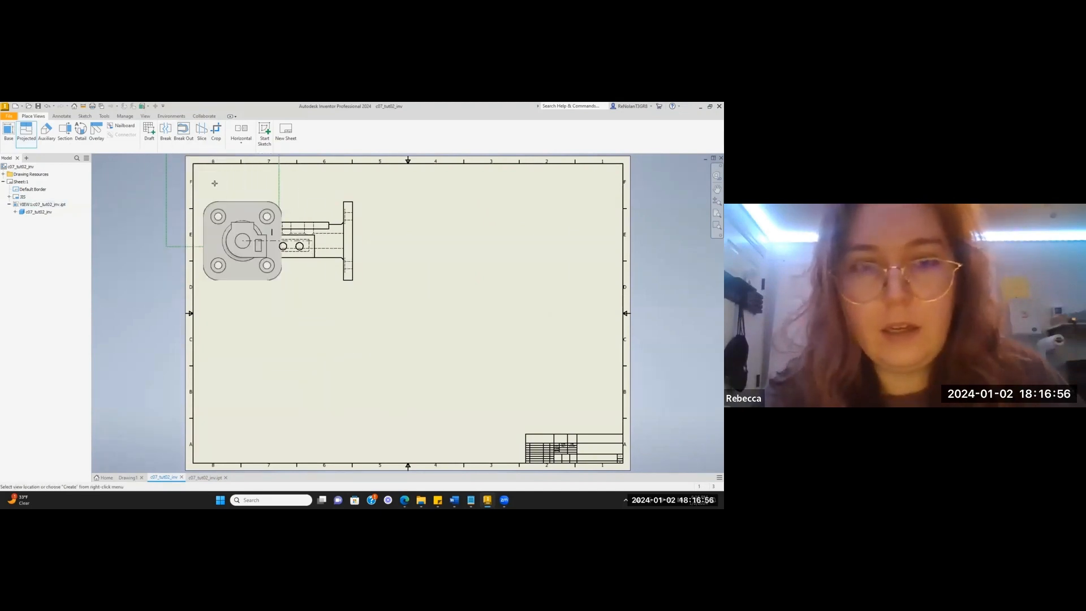
right_click(190, 216)
click(249, 185)
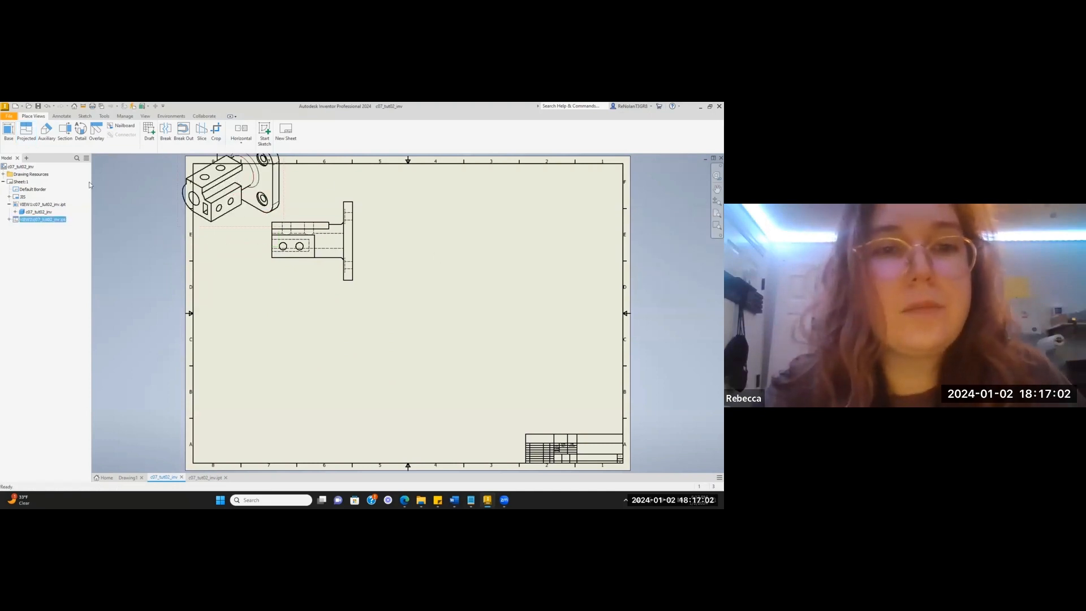
Reopen the isometric view for editing, move it to the sheet's upper-right area beside the base view, and apply the view settings.
click(236, 188)
double_click(258, 232)
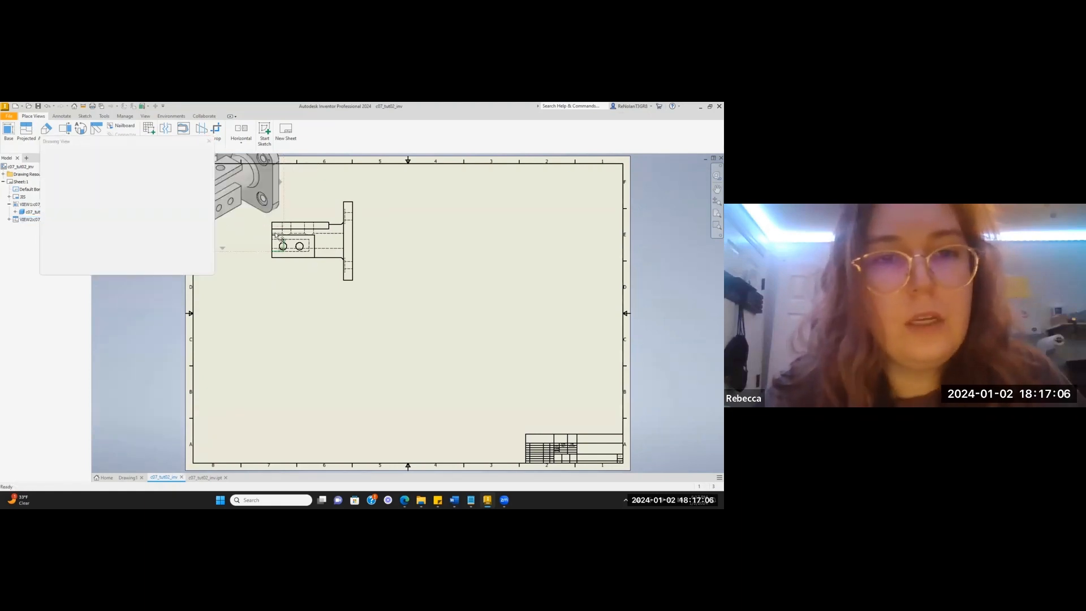
click(190, 270)
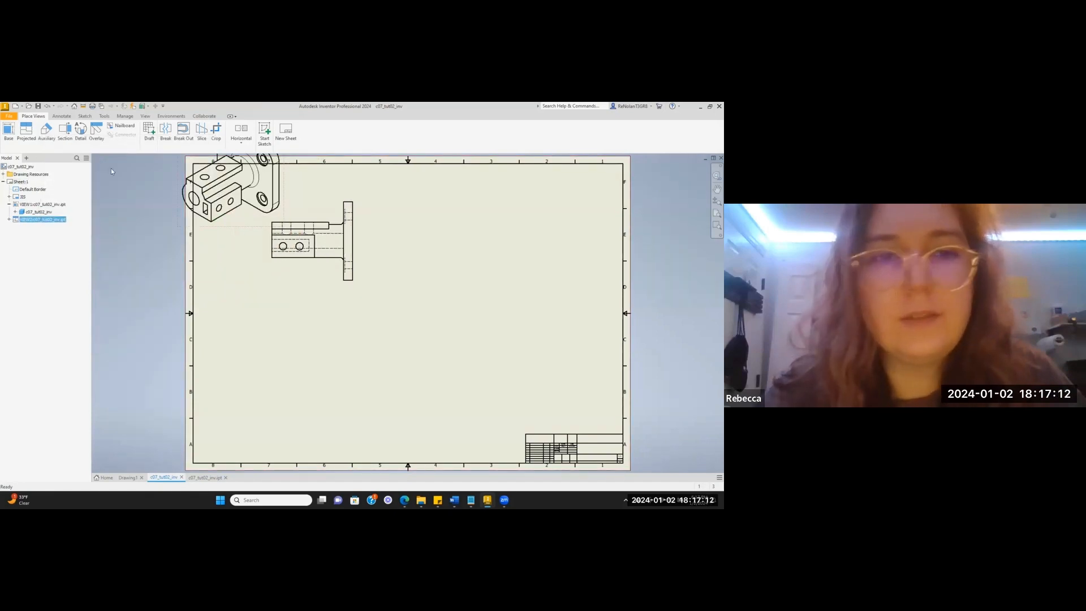
double_click(231, 217)
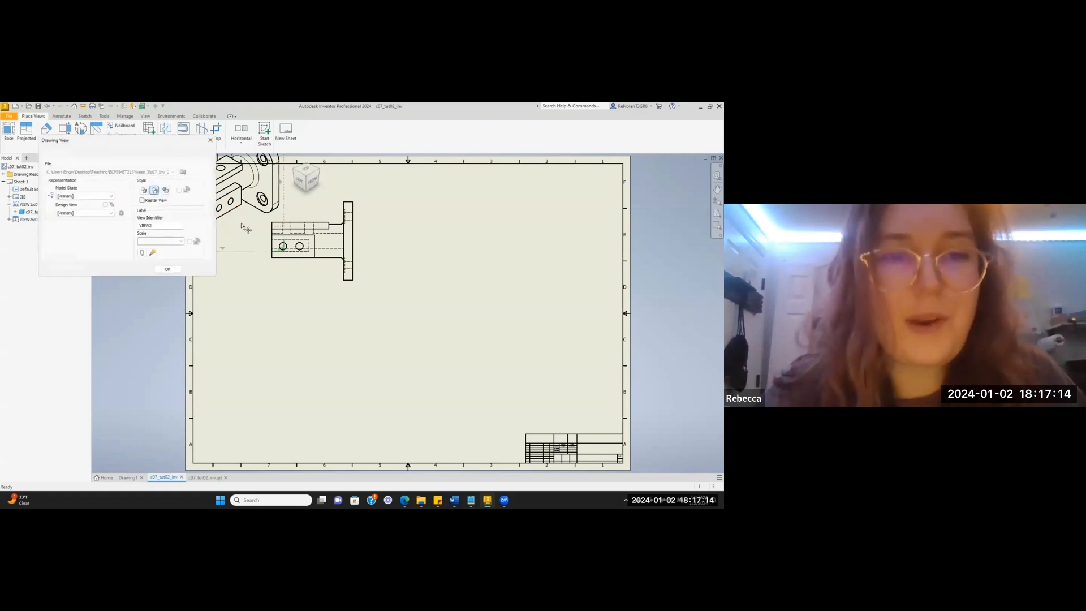
mouse_move(243, 220)
mouse_down()
mouse_move(390, 311)
mouse_move(484, 310)
mouse_move(528, 254)
mouse_move(502, 280)
mouse_up()
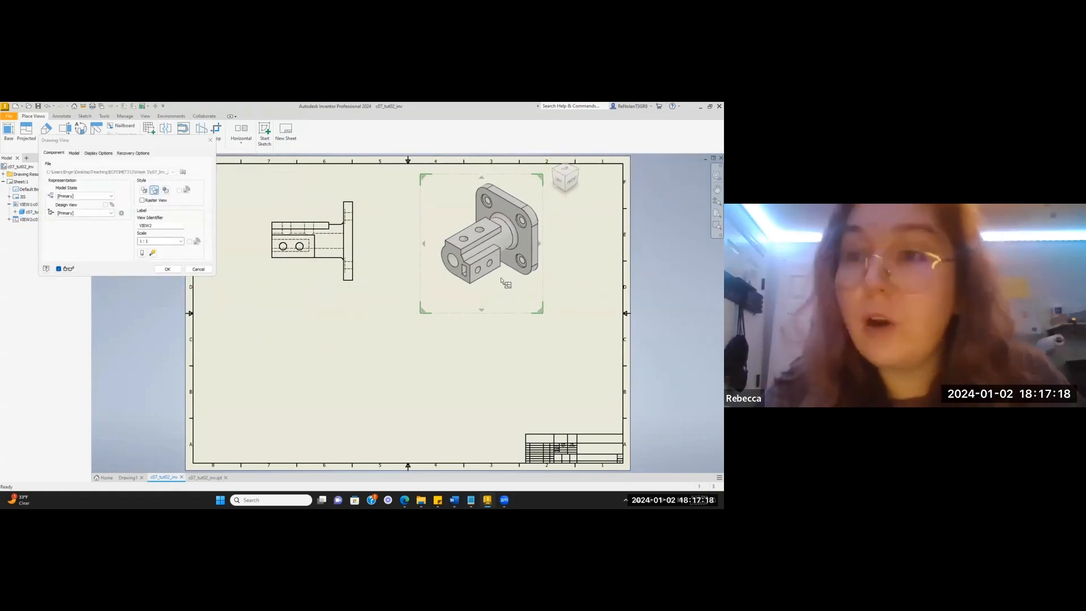
click(167, 269)
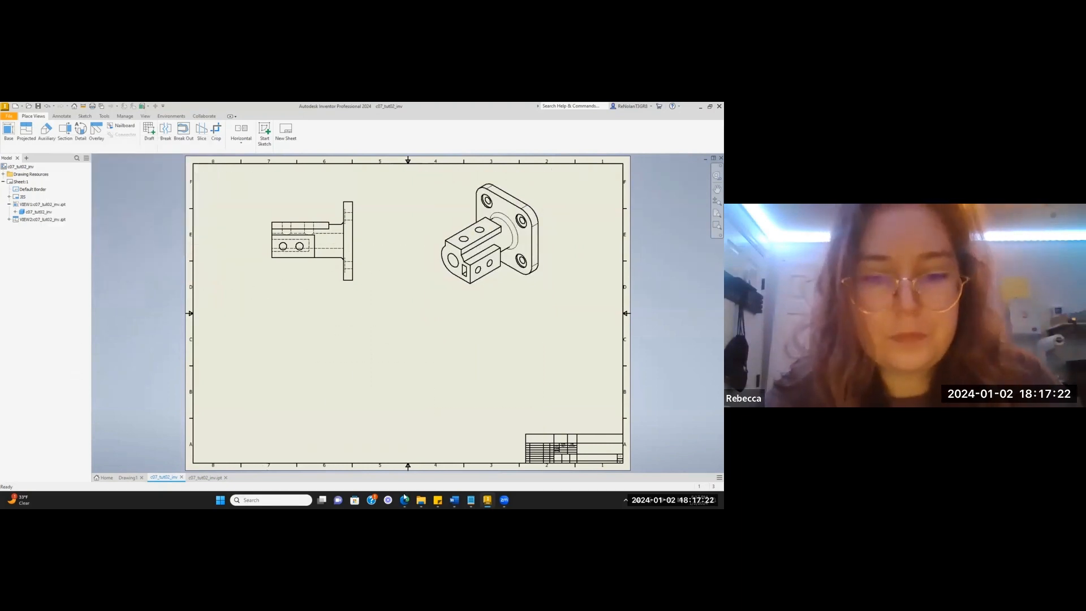
Check the textbook's Figure 12-27 in Chapter 12 Tutorial 2 and create a new drawing from the en-US Standard.idw template.
mouse_move(404, 500)
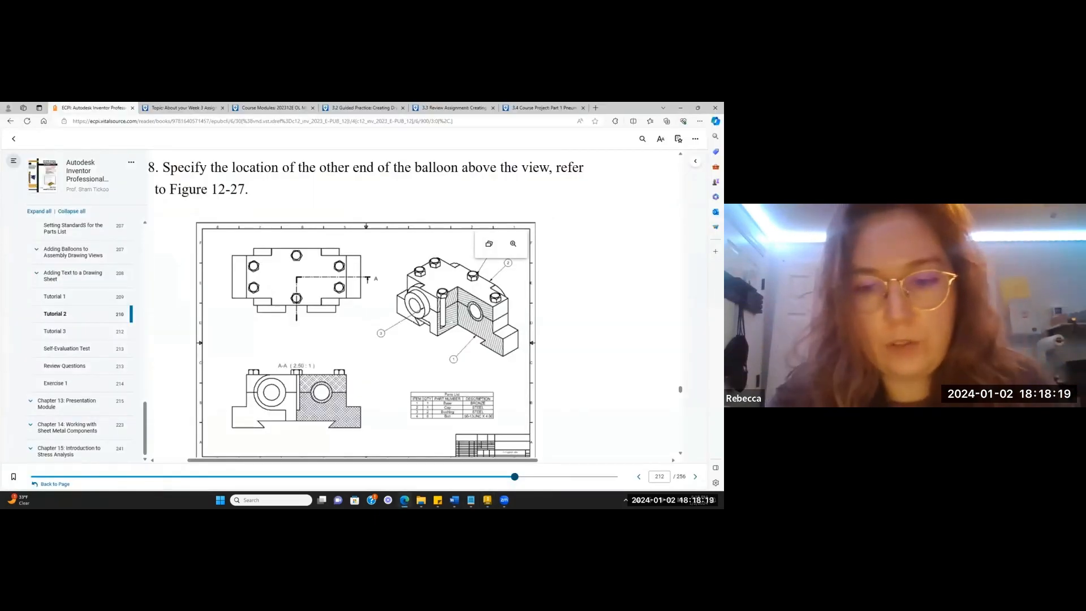
key(alt+Tab)
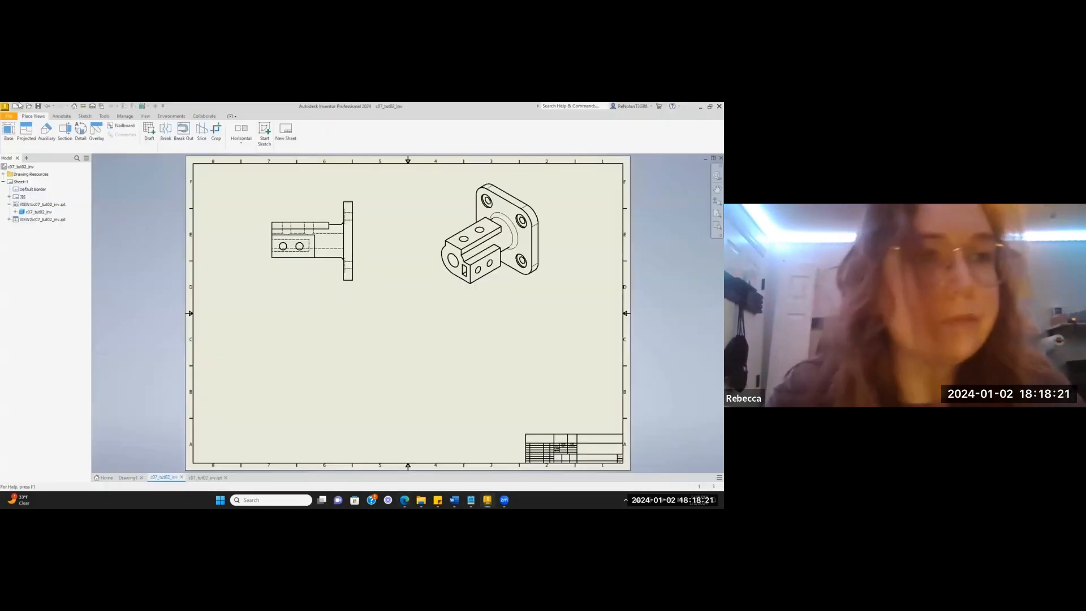
click(16, 106)
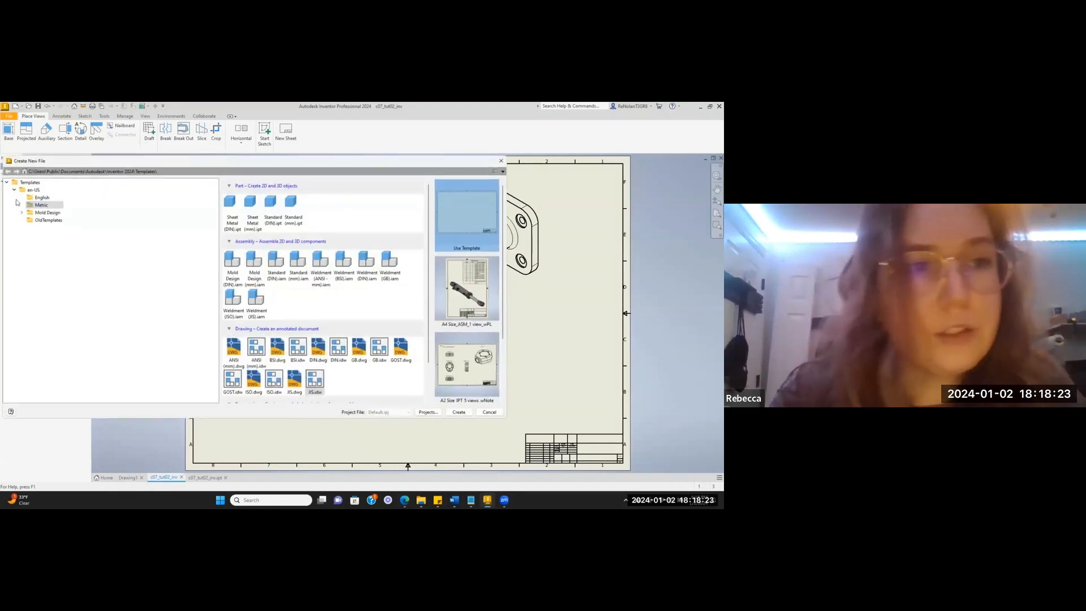
click(34, 190)
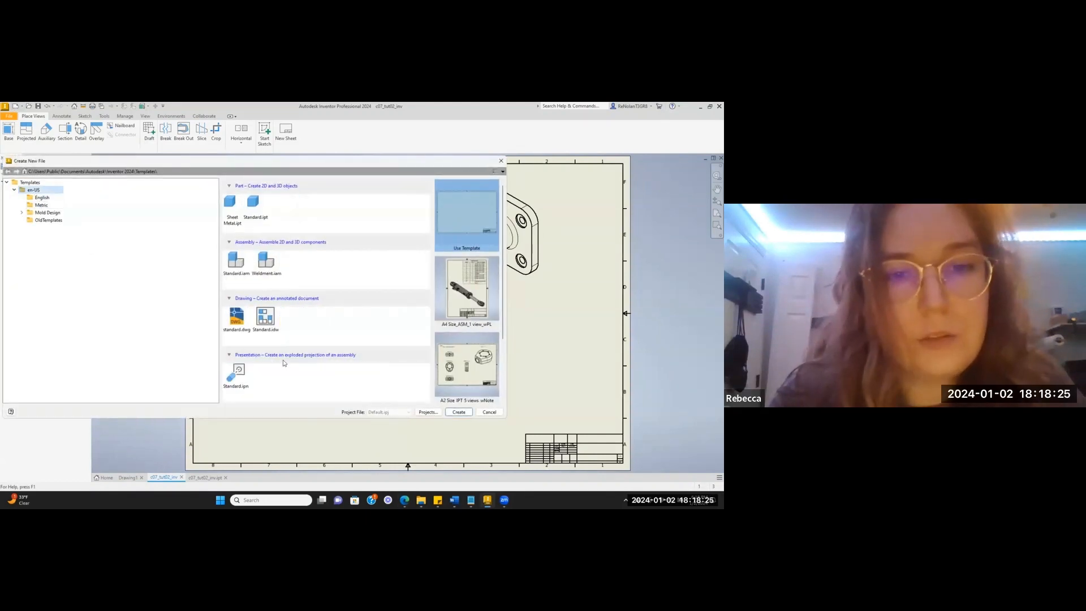
double_click(271, 313)
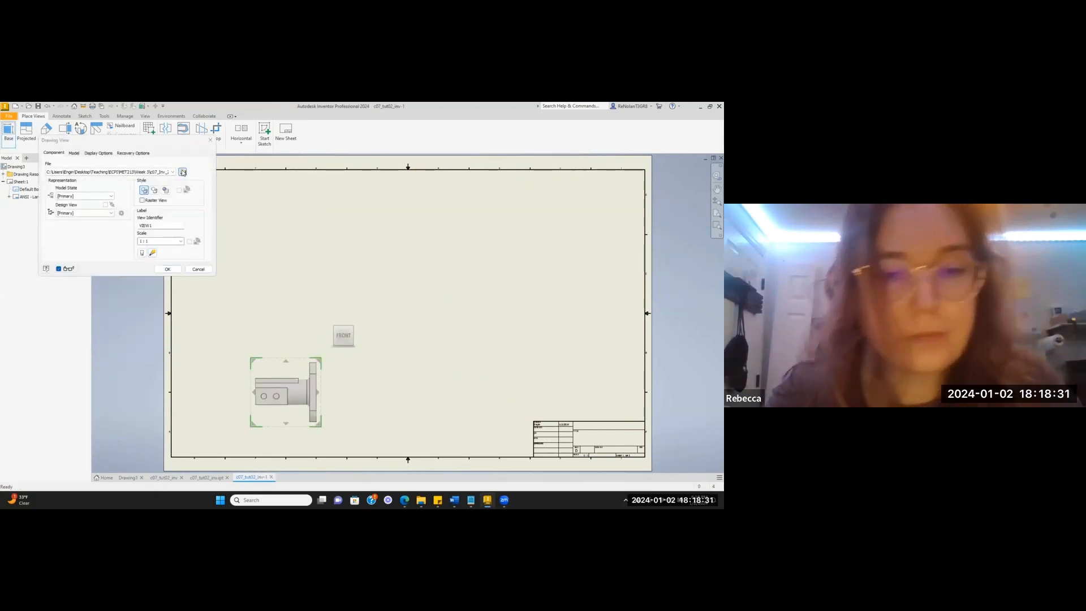
Load the Double Bearing assembly from the c12_inv_2023_prt folder as the base view's source file.
click(183, 172)
click(243, 144)
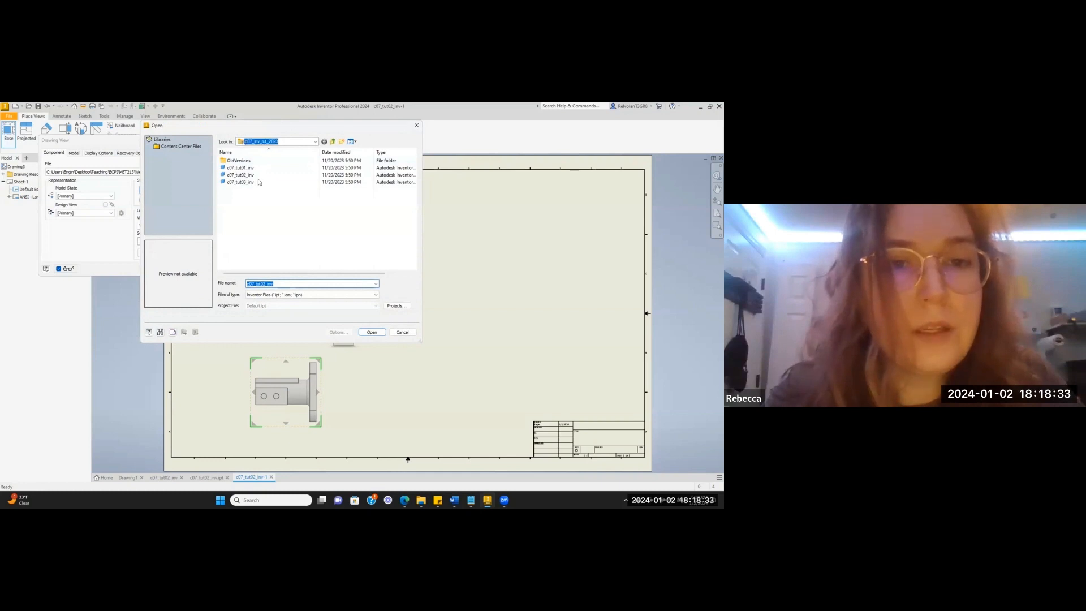
click(286, 209)
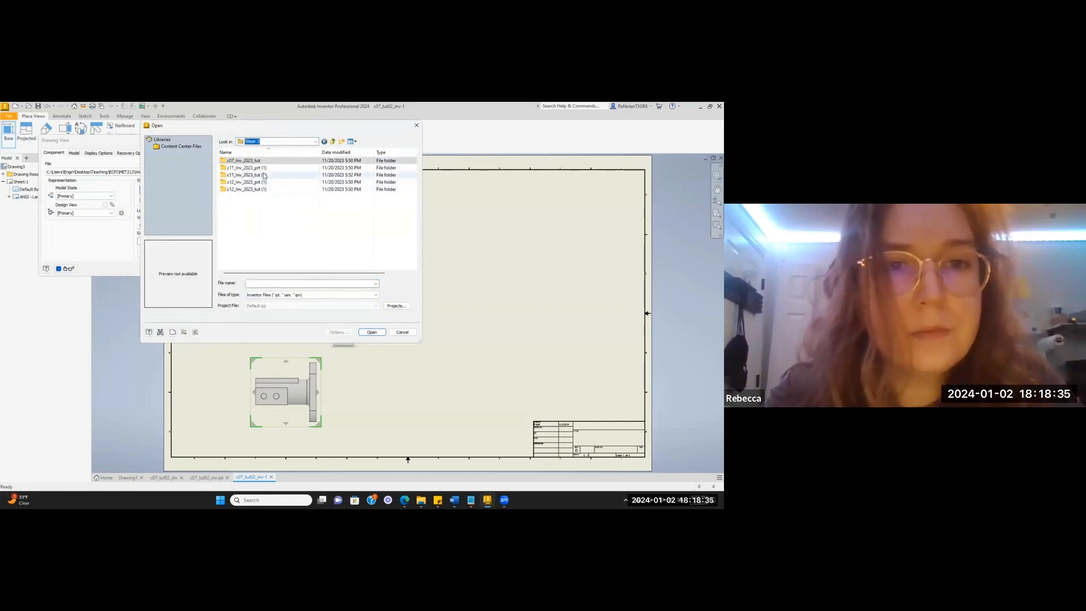
double_click(227, 183)
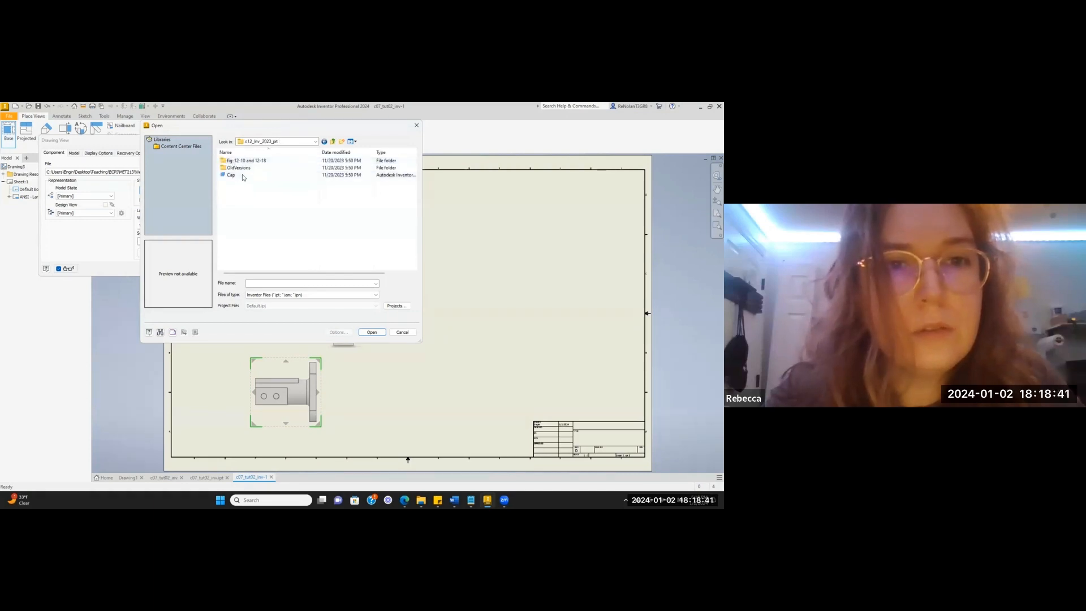
click(243, 160)
double_click(243, 161)
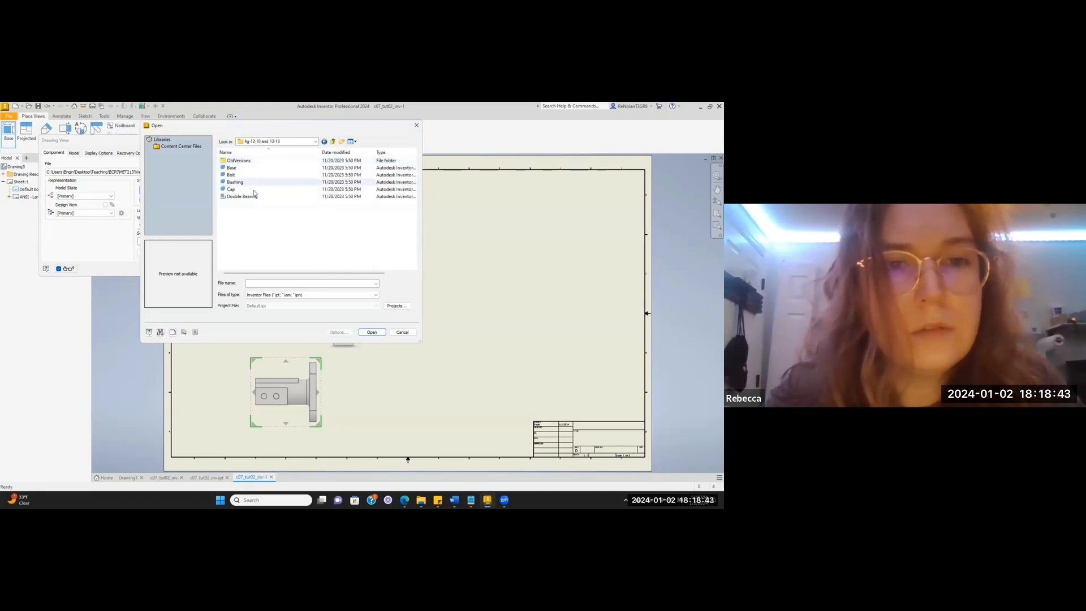
double_click(236, 198)
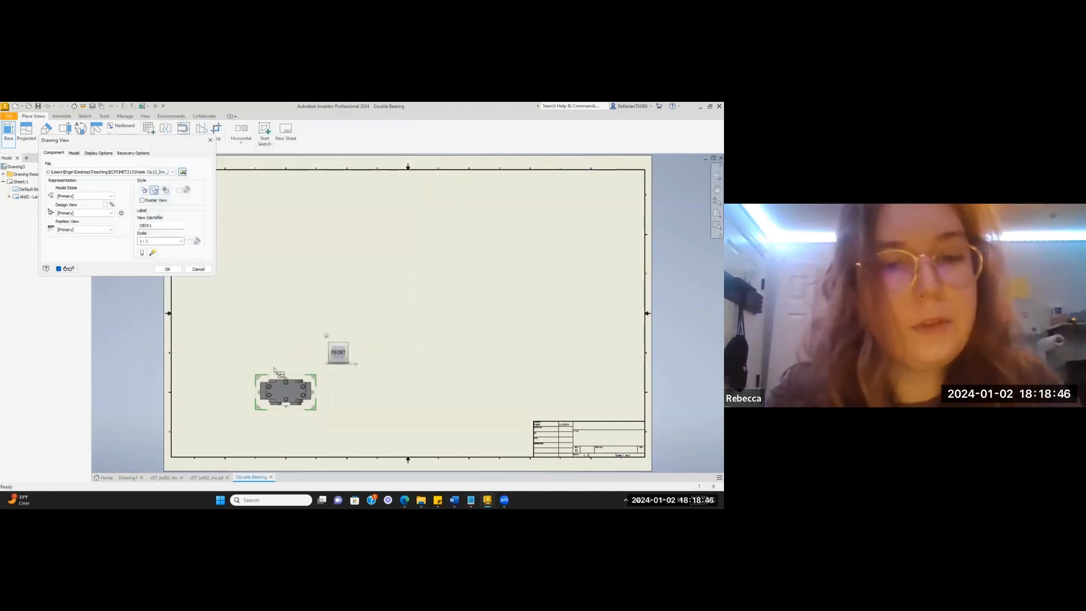
Set the Double Bearing base view's scale to 3:1 and create the view.
click(181, 241)
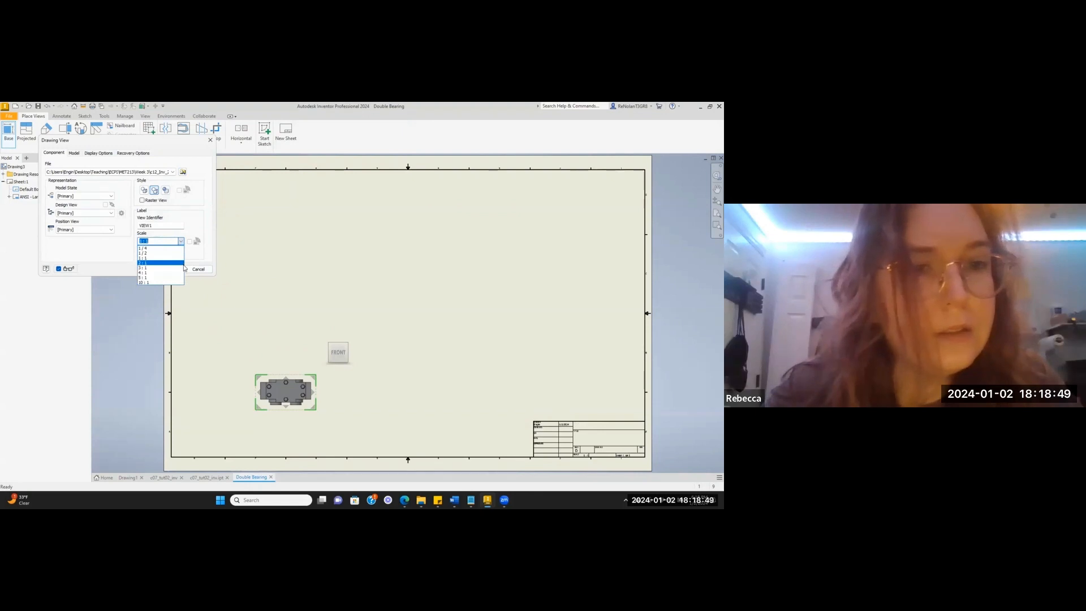
click(182, 263)
click(181, 241)
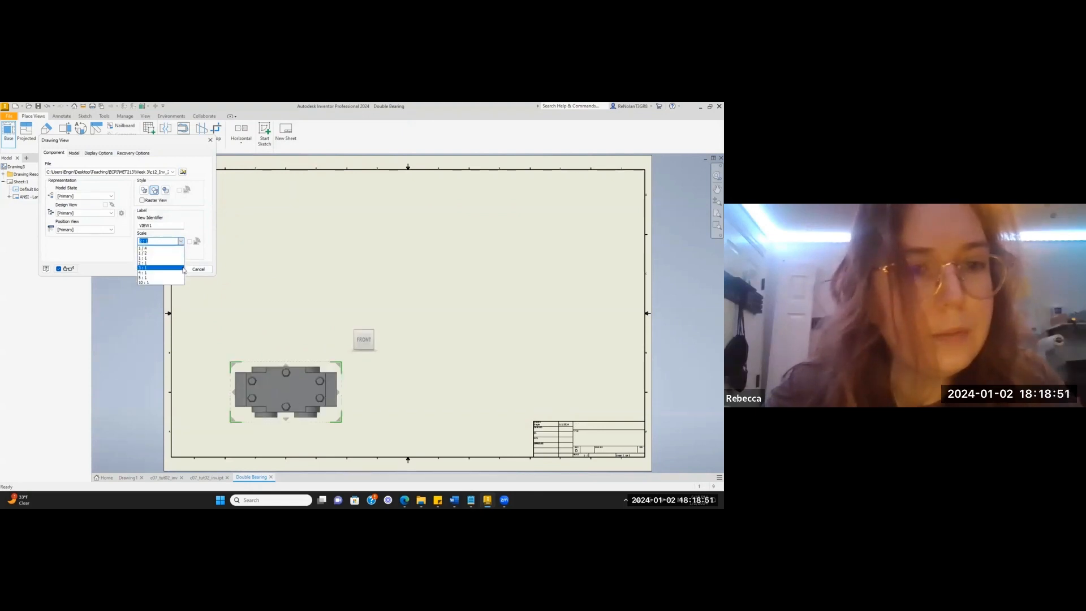
click(170, 268)
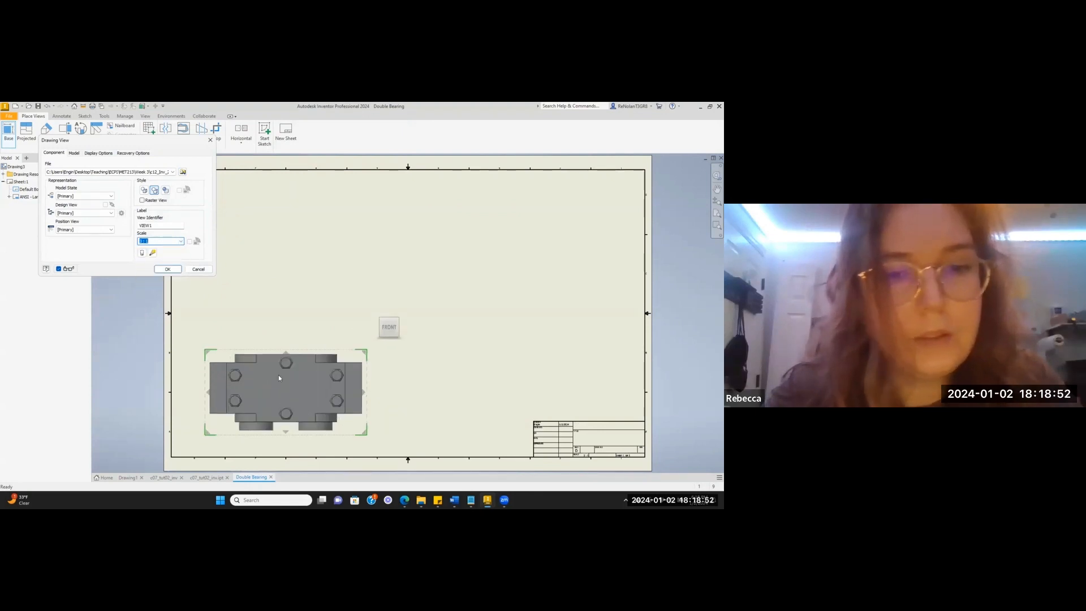
click(169, 270)
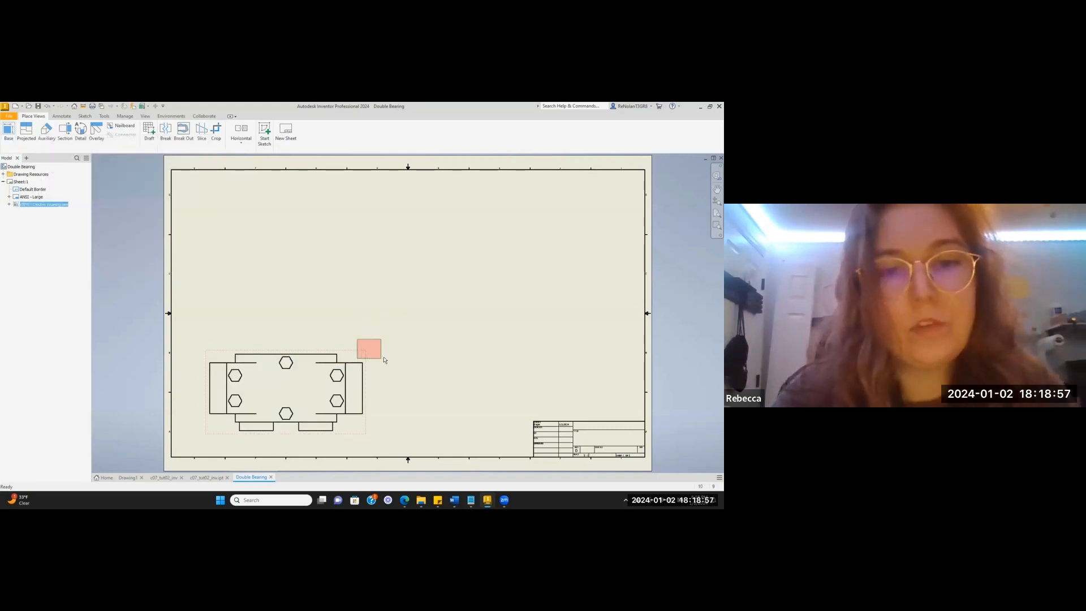
Reopen the base view for editing and move it to the upper middle of the sheet.
double_click(369, 426)
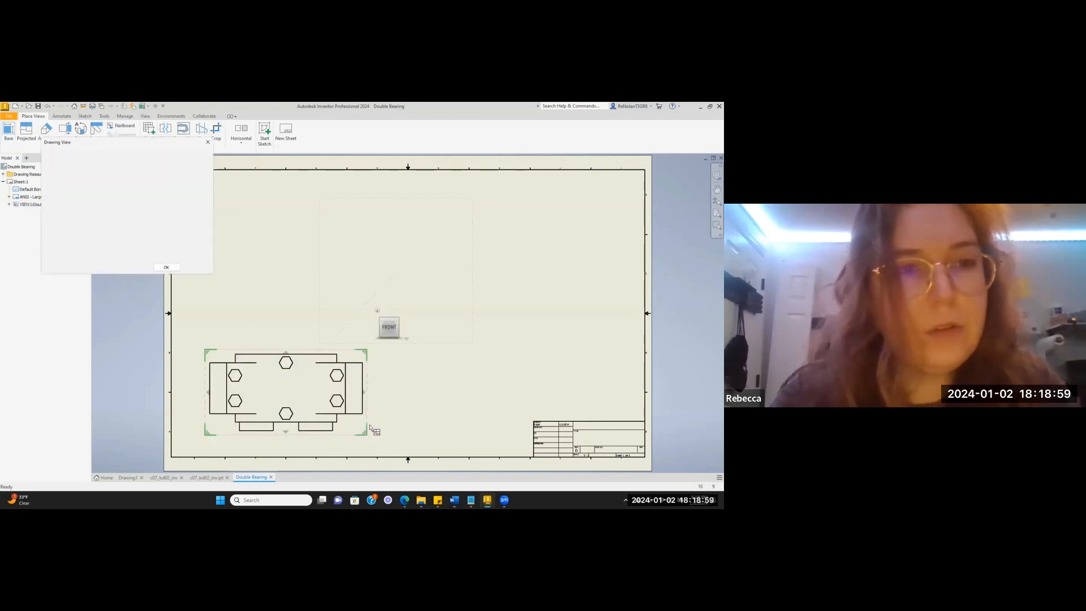
mouse_move(320, 369)
mouse_down()
mouse_move(329, 264)
mouse_move(489, 226)
mouse_move(396, 243)
mouse_up()
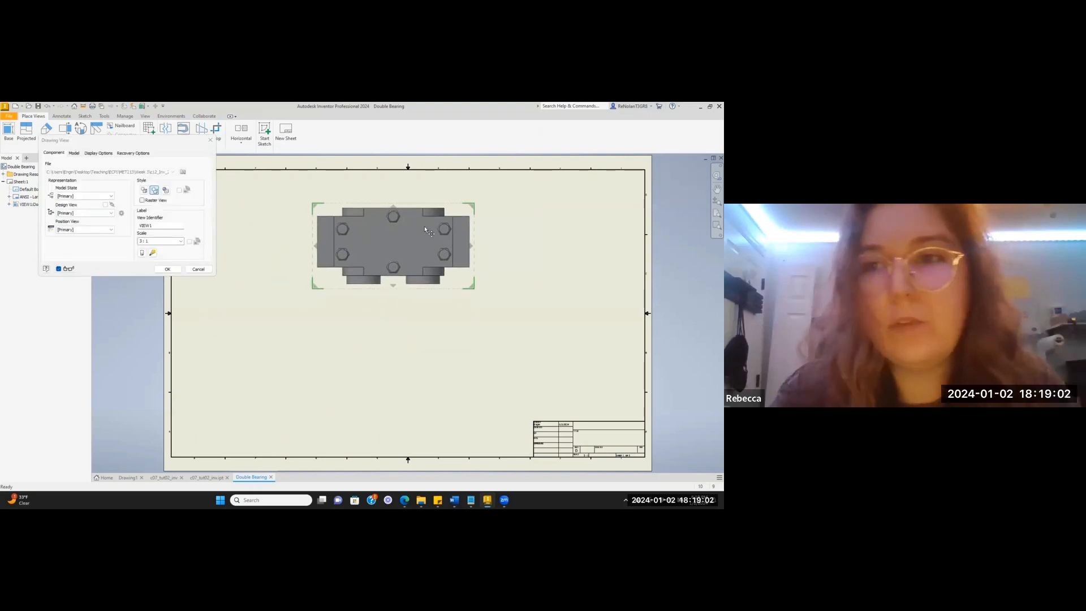
click(179, 271)
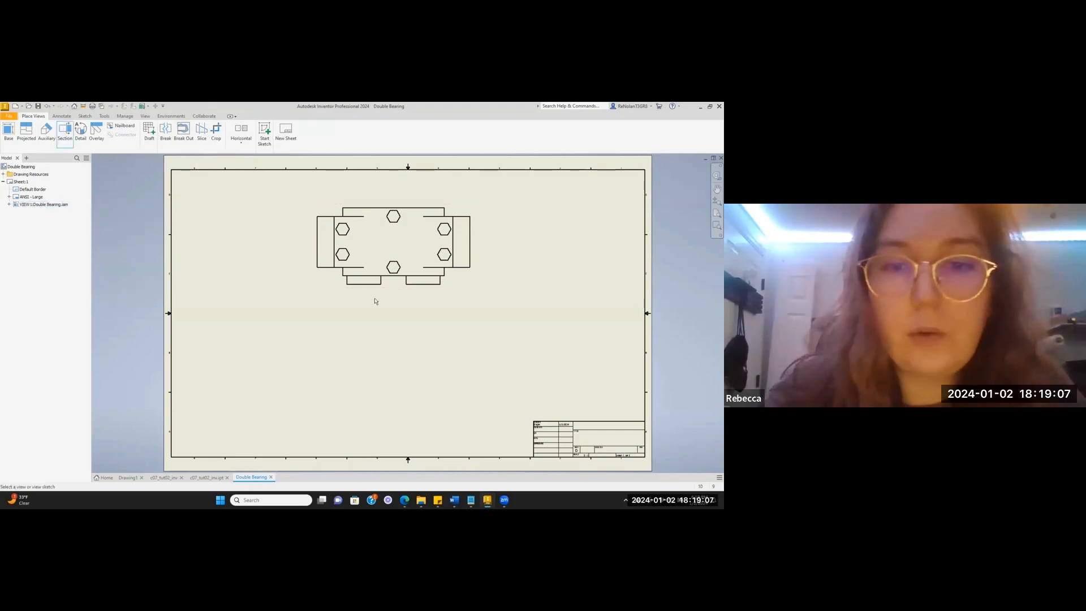
Try a section view below the base view with an L-shaped cutting line from below its centre, ending inside the right flange.
click(66, 129)
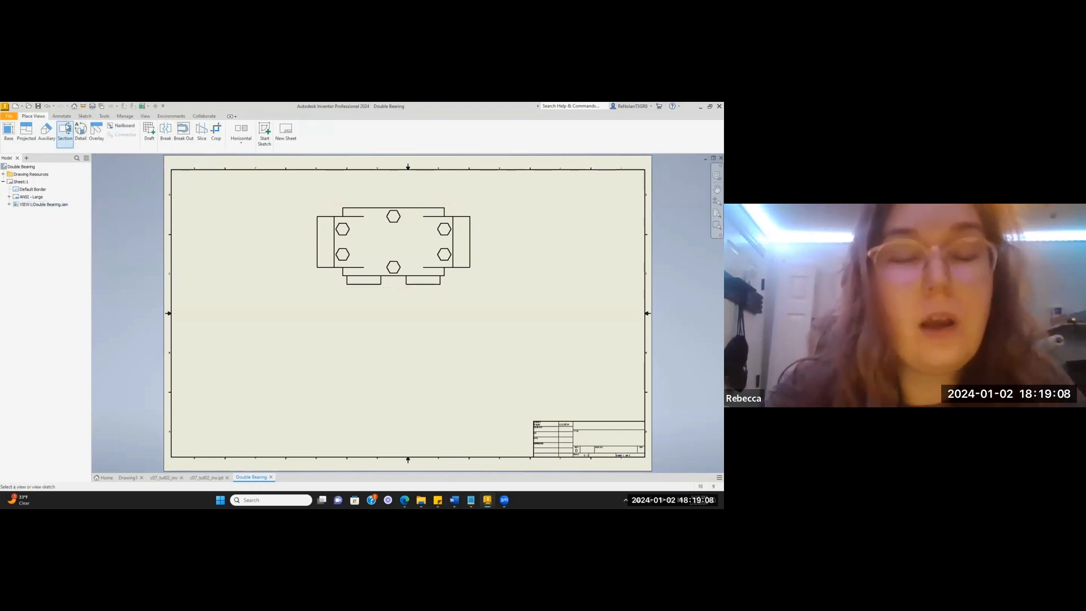
click(409, 242)
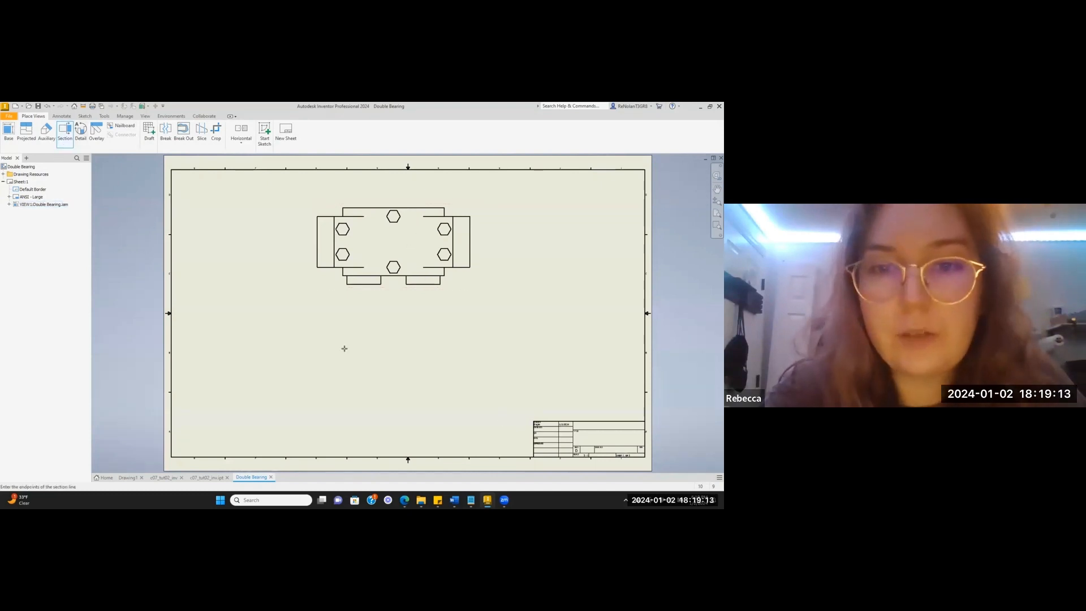
click(395, 292)
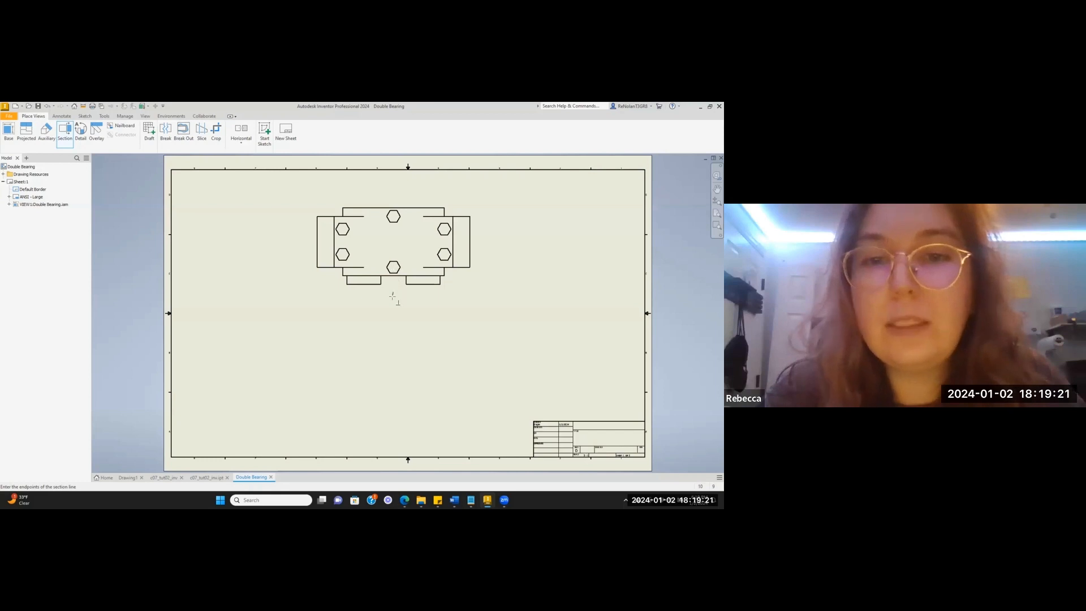
click(393, 243)
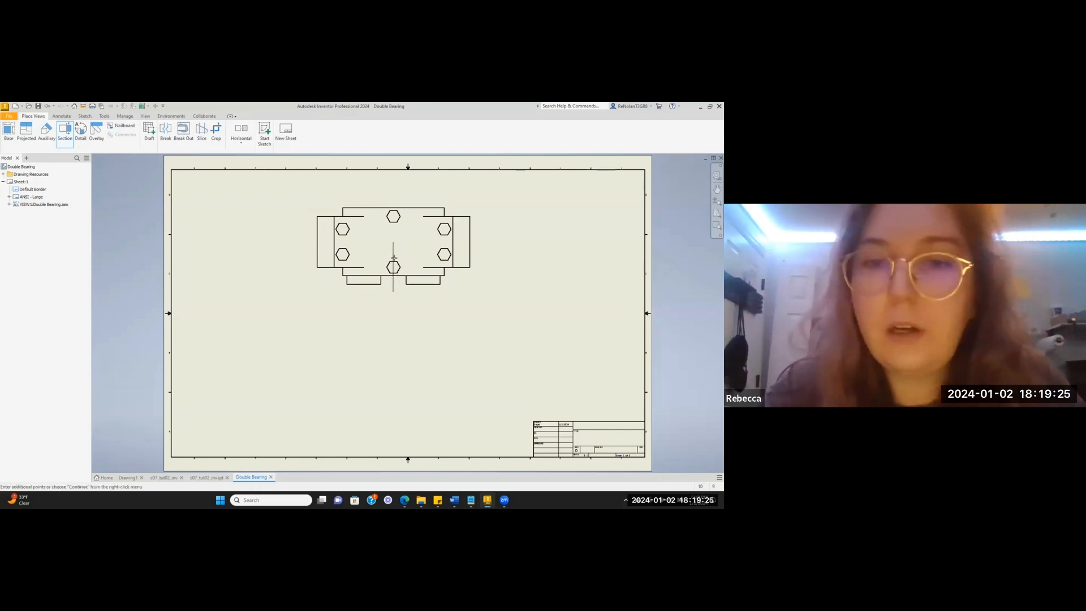
click(461, 242)
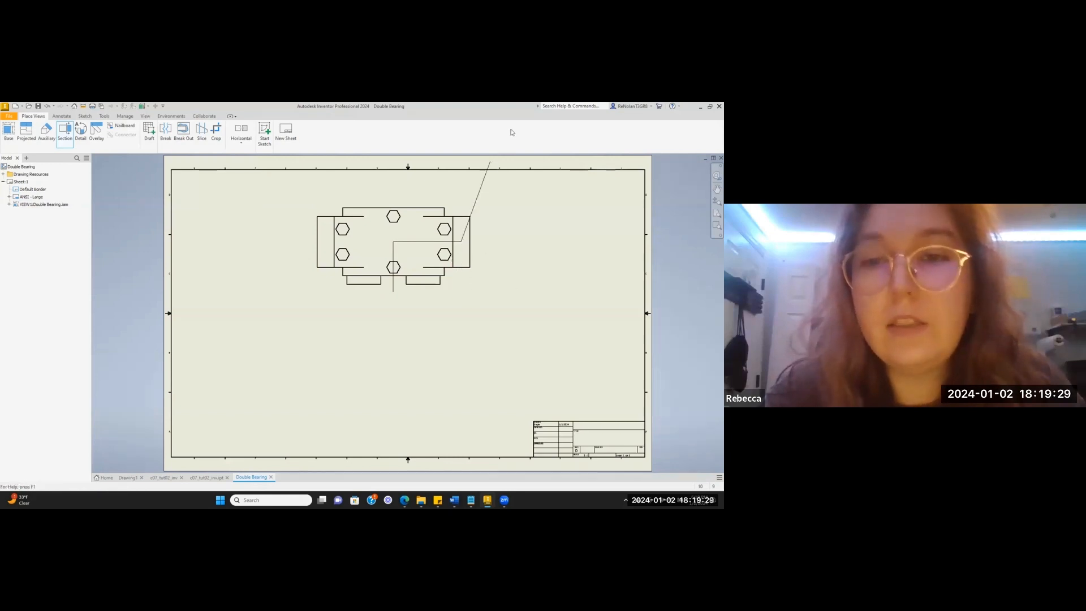
right_click(458, 313)
click(481, 252)
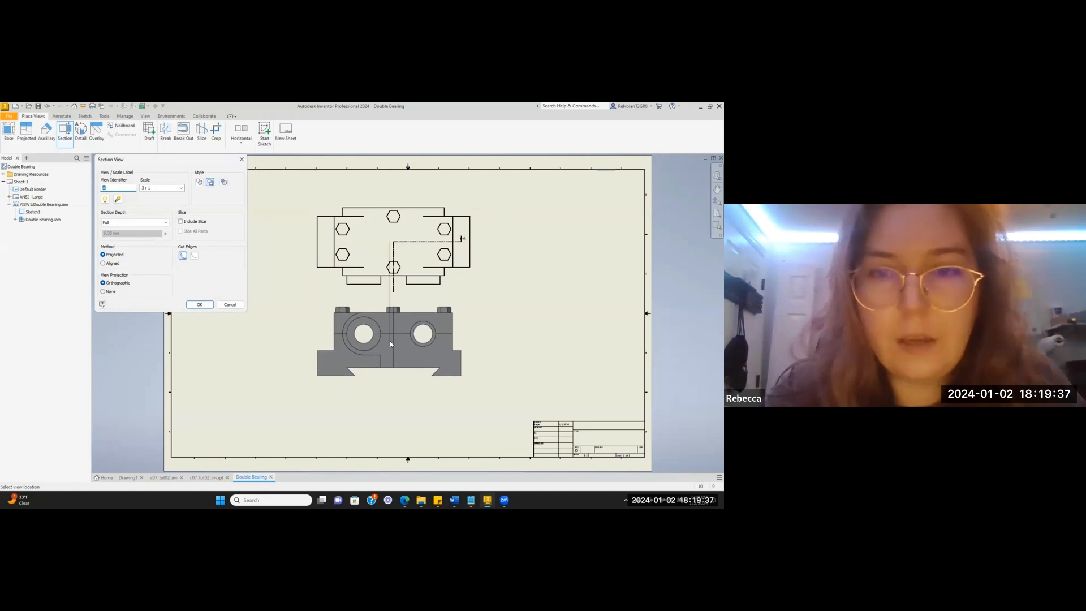
click(389, 357)
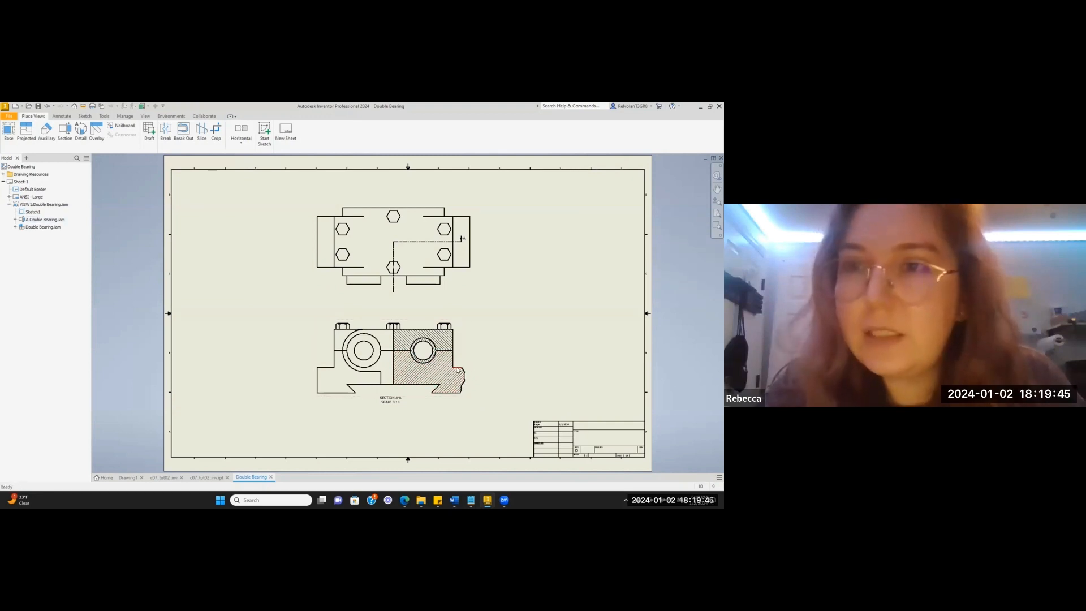
Delete section view A together with its cutting line on the base view.
mouse_move(462, 240)
mouse_down()
mouse_move(481, 248)
mouse_move(450, 251)
mouse_up()
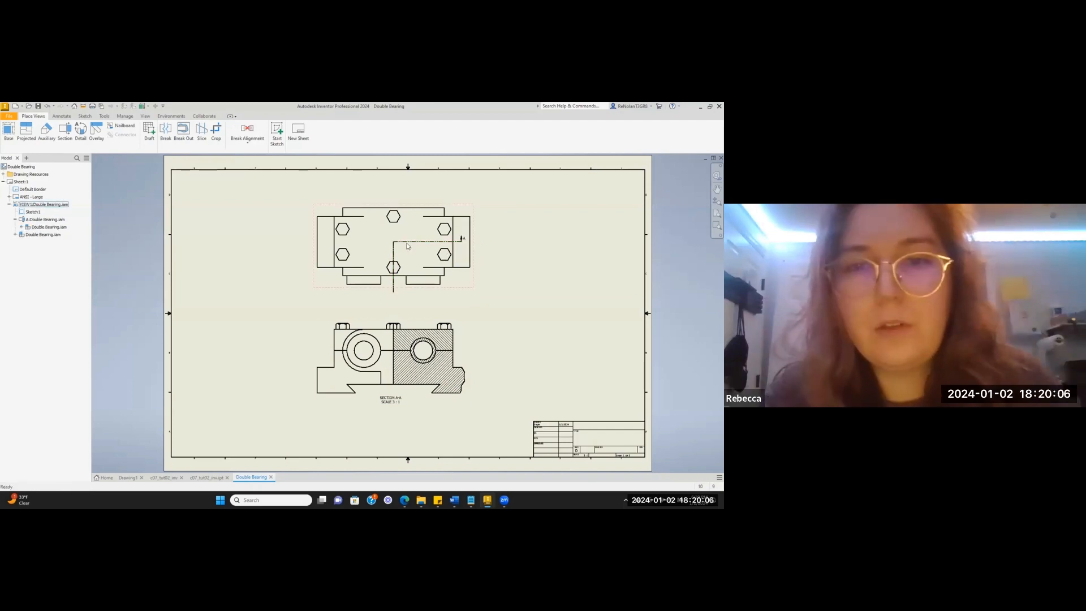
key(Delete)
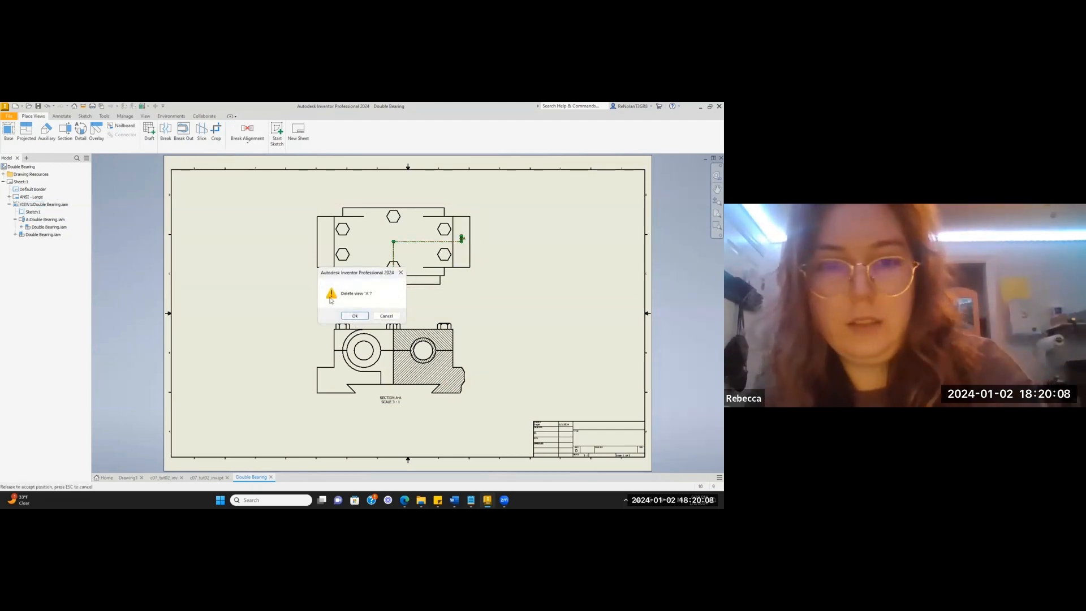
click(355, 316)
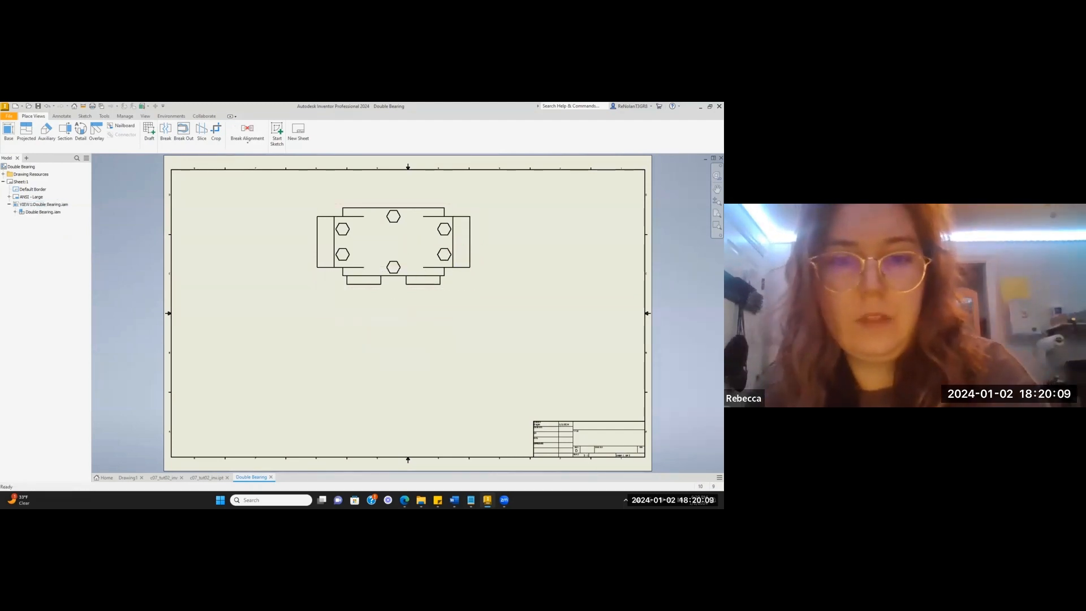
Create a section view below the base view, with an L-shaped cutting line from below its centre to beyond its right edge.
click(70, 132)
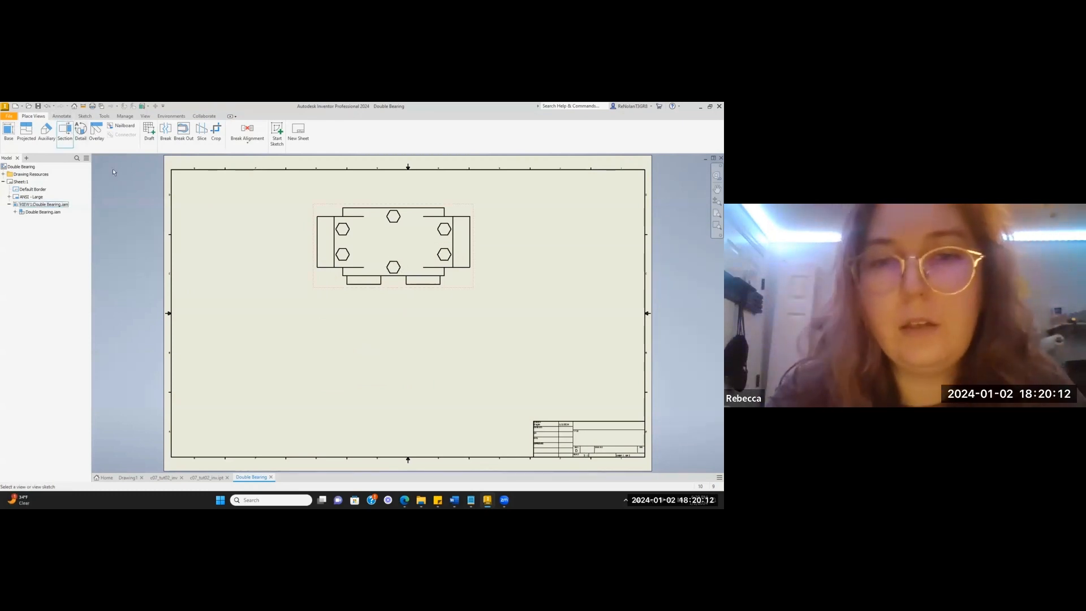
click(356, 280)
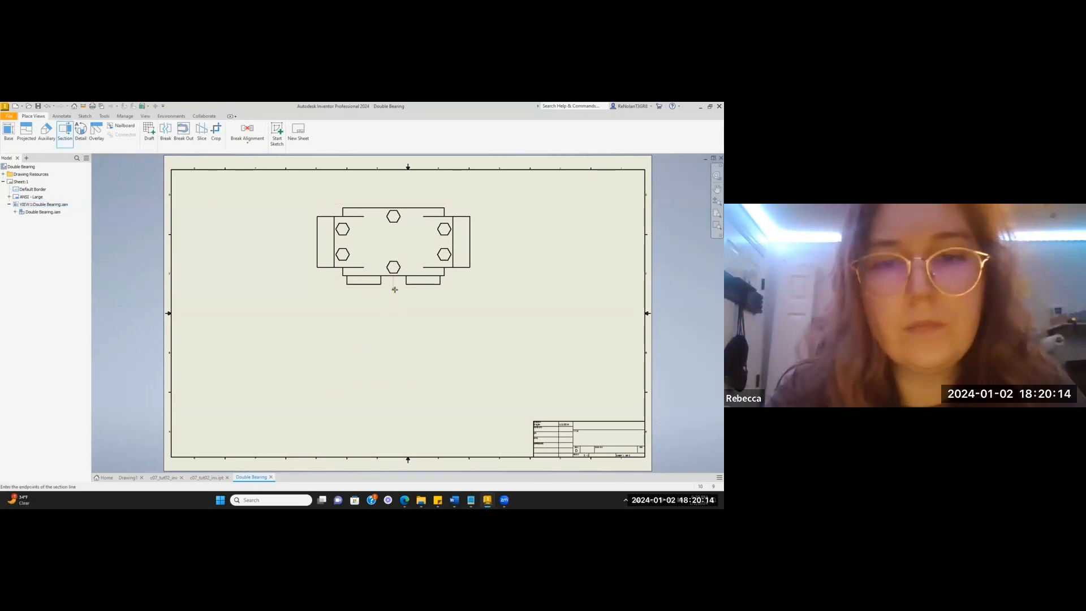
click(394, 288)
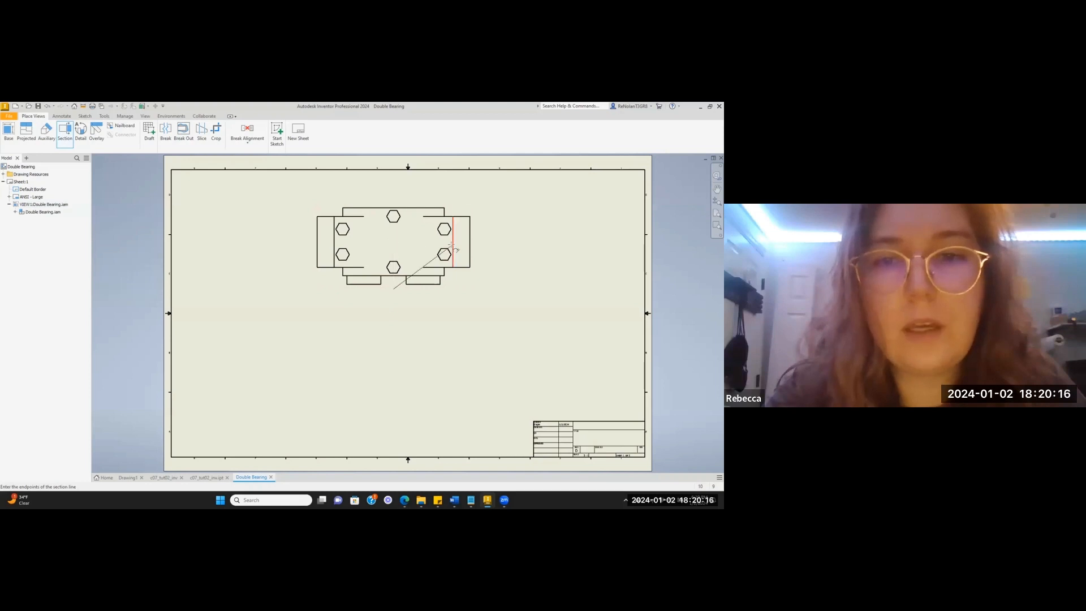
click(393, 242)
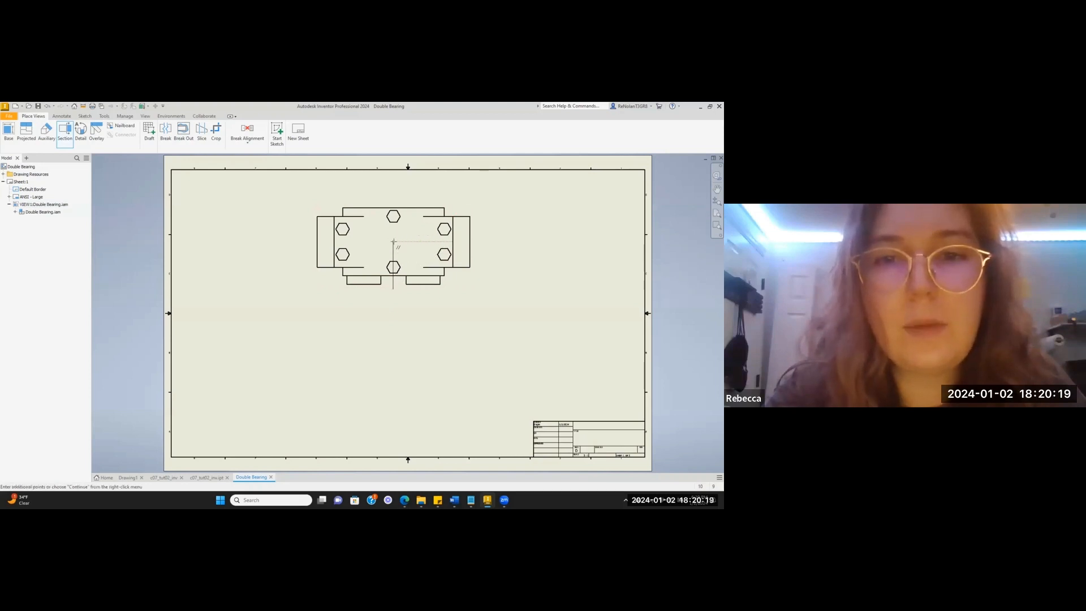
right_click(483, 242)
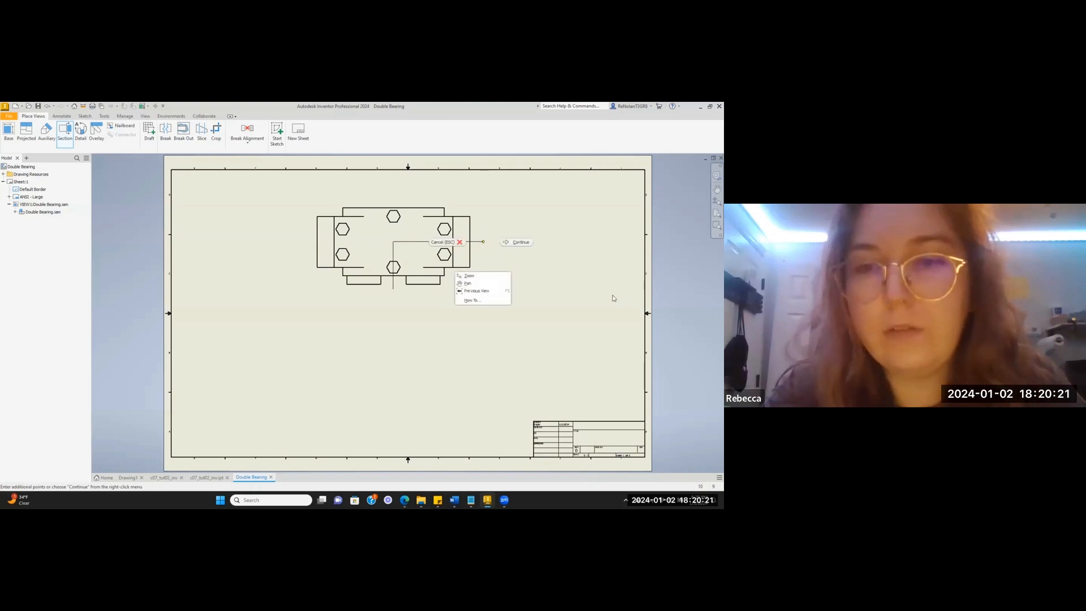
click(518, 242)
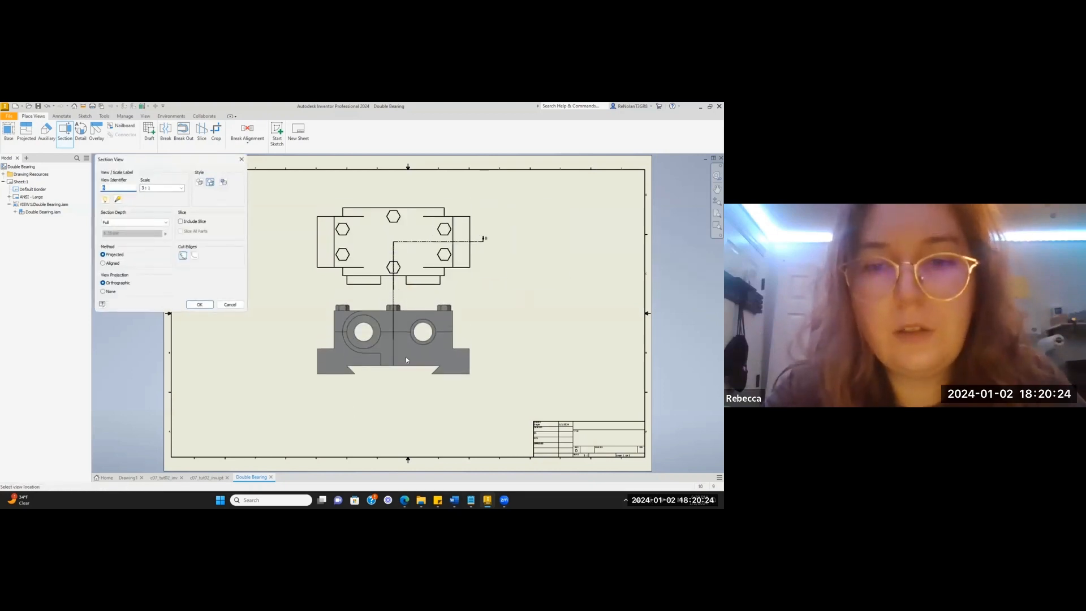
click(406, 358)
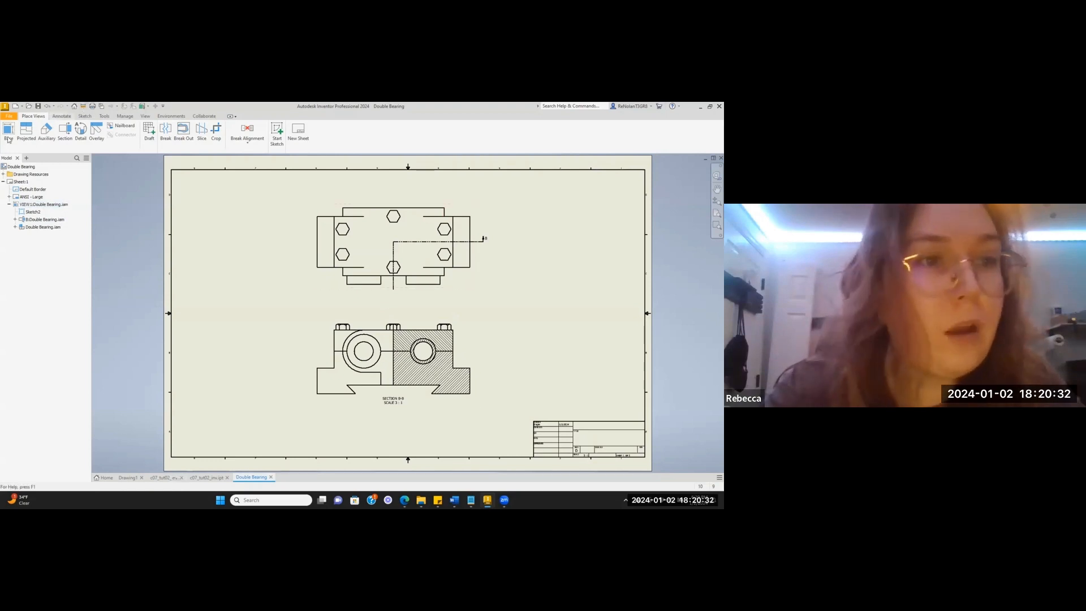
Create a projected isometric view from the section view, placed in the sheet's upper-right area.
click(26, 132)
click(406, 327)
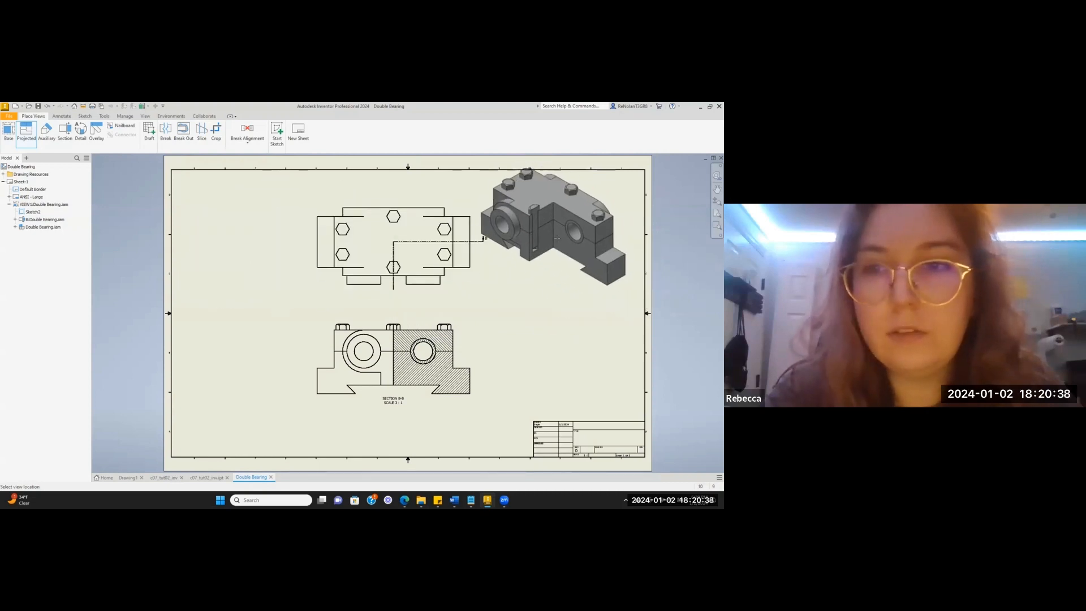
click(541, 240)
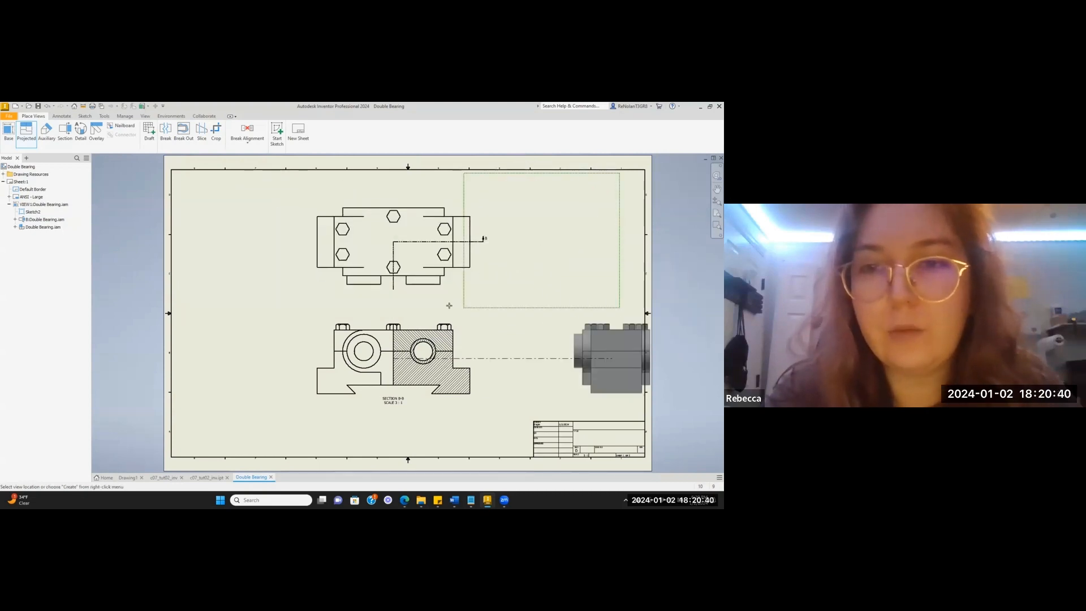
right_click(504, 230)
click(559, 201)
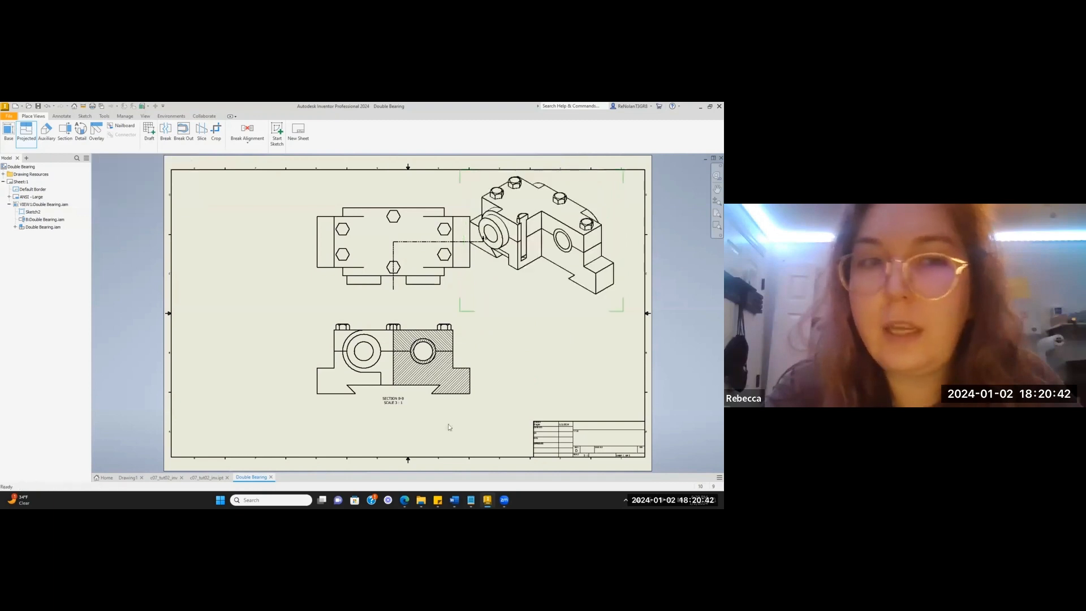
Reopen the base view for editing and move it to the sheet's upper-left area, clear of the isometric view.
click(368, 228)
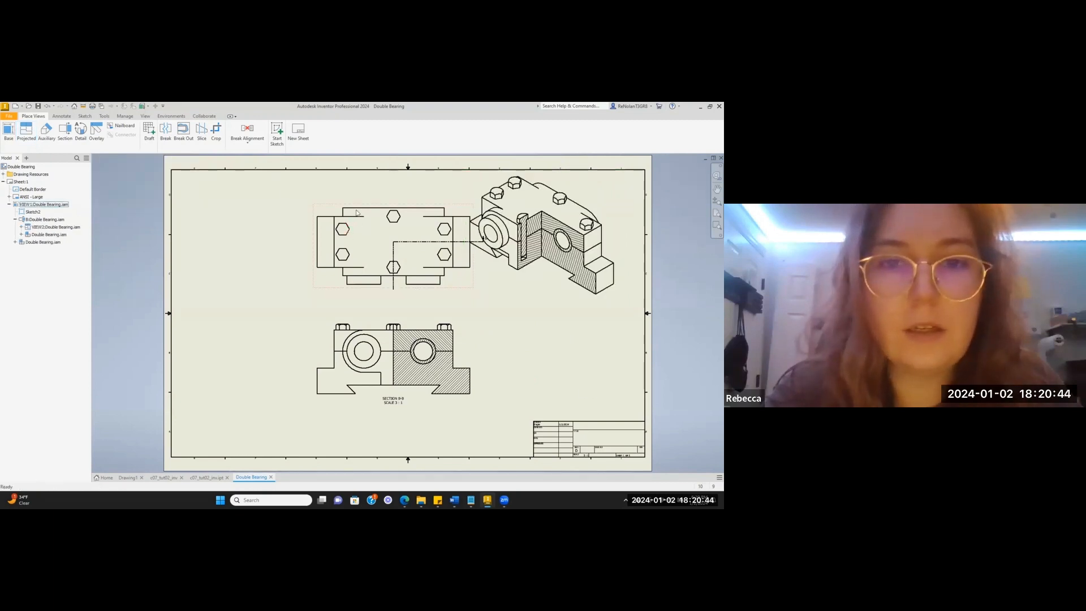
double_click(338, 218)
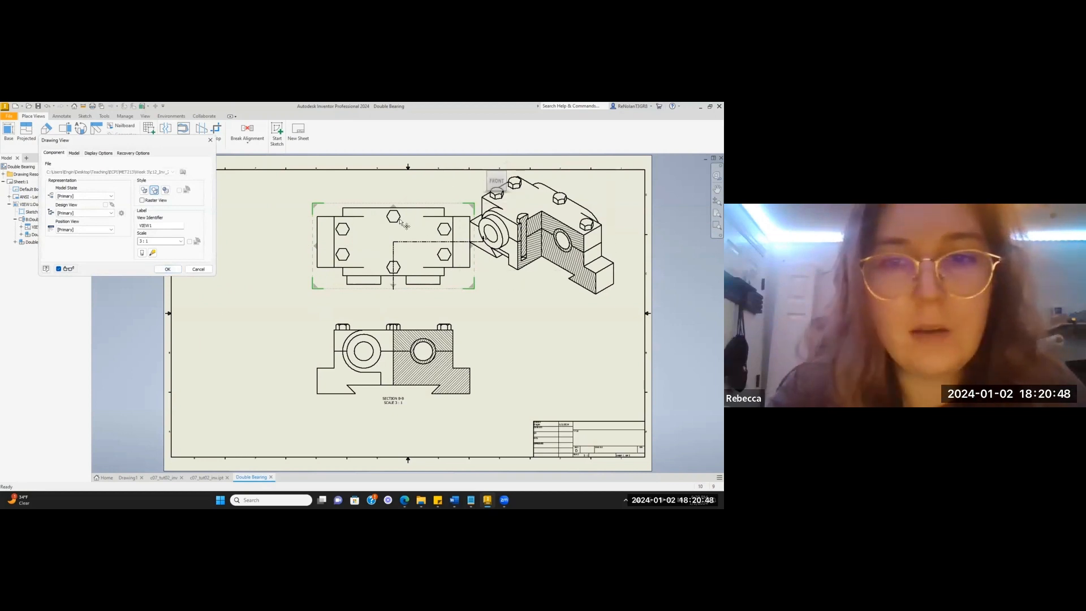
drag(451, 217, 313, 209)
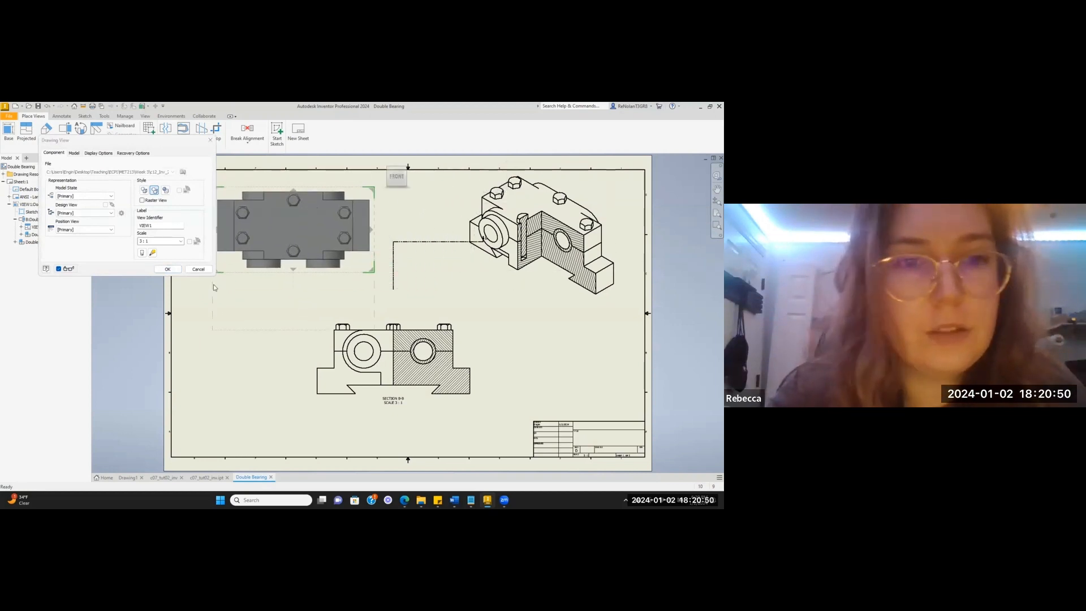
click(166, 270)
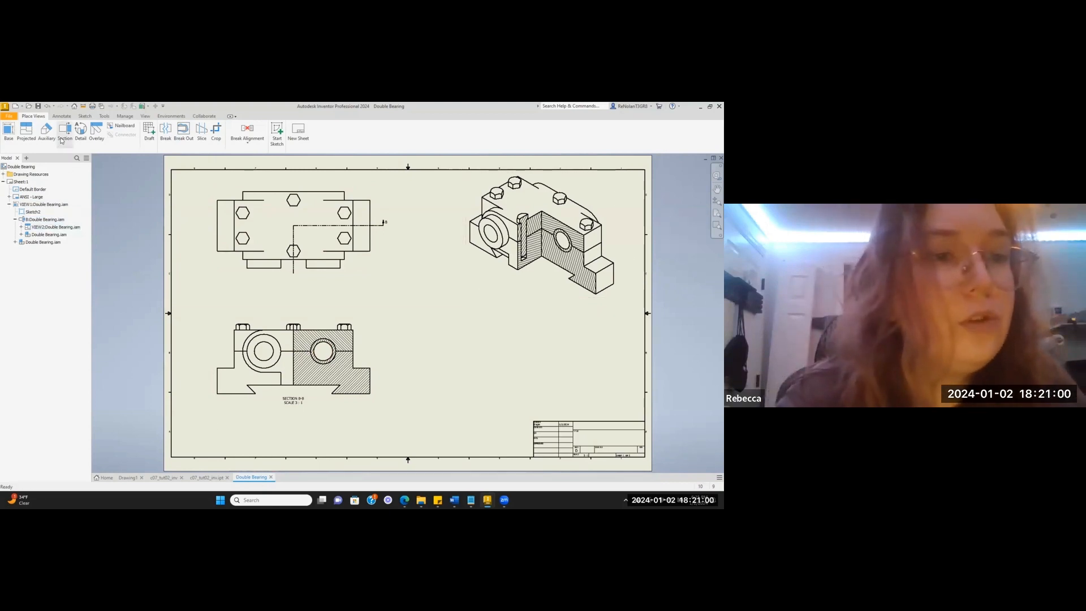
Check the layout in the textbook's Figure 12-27, return to Inventor and expand the Double Bearing assembly's components under the base view.
mouse_move(404, 500)
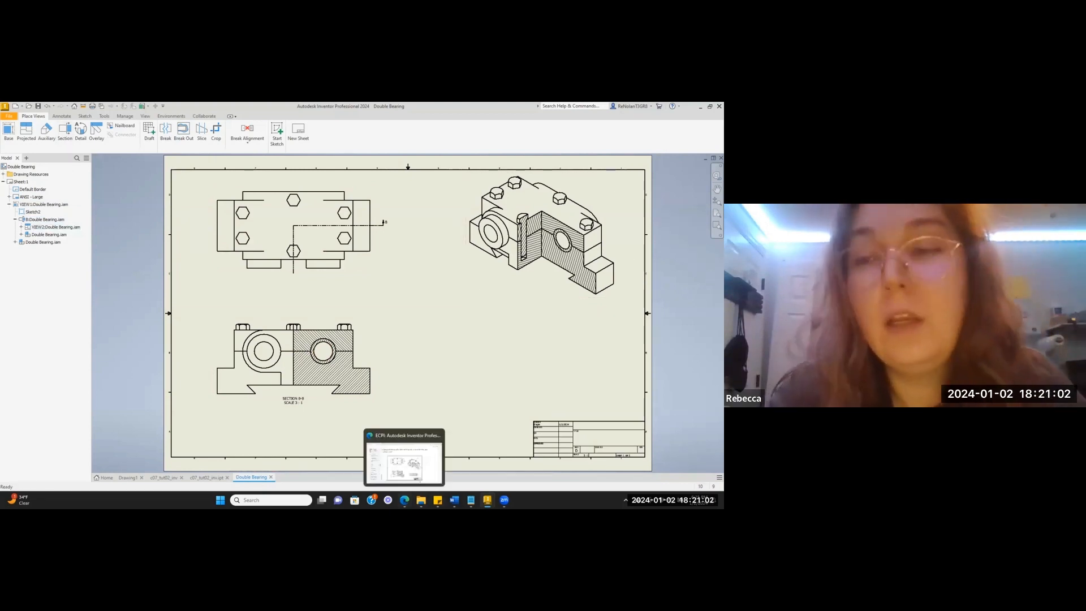
click(404, 461)
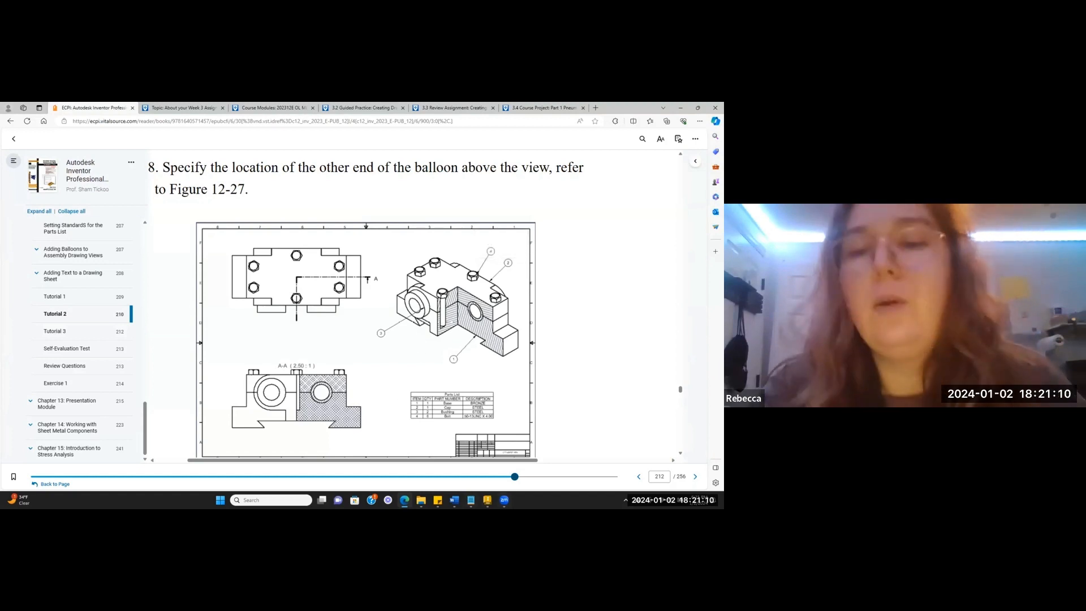
click(487, 500)
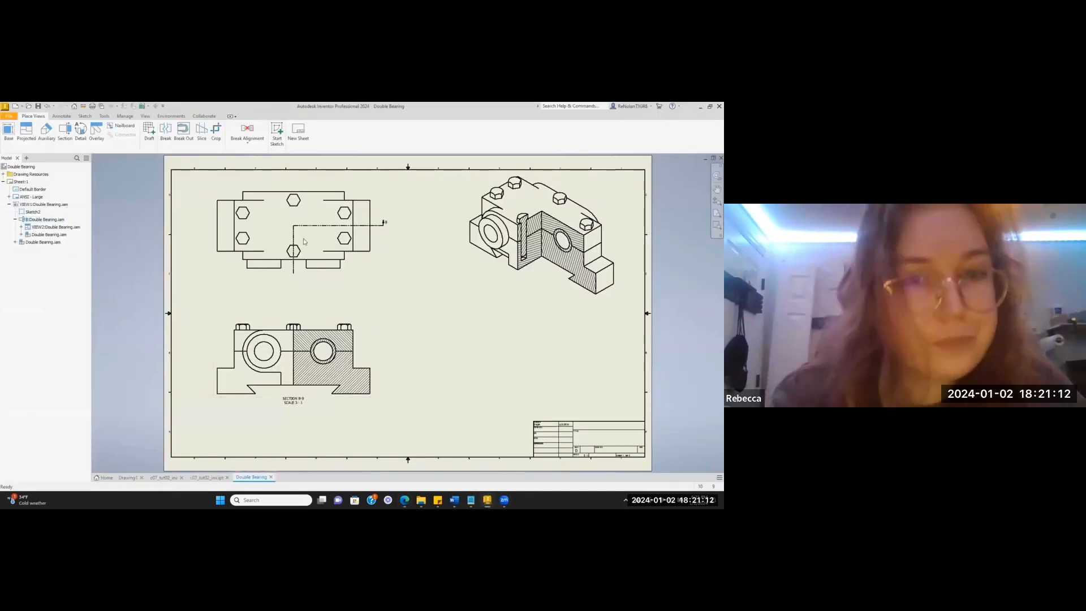
click(16, 243)
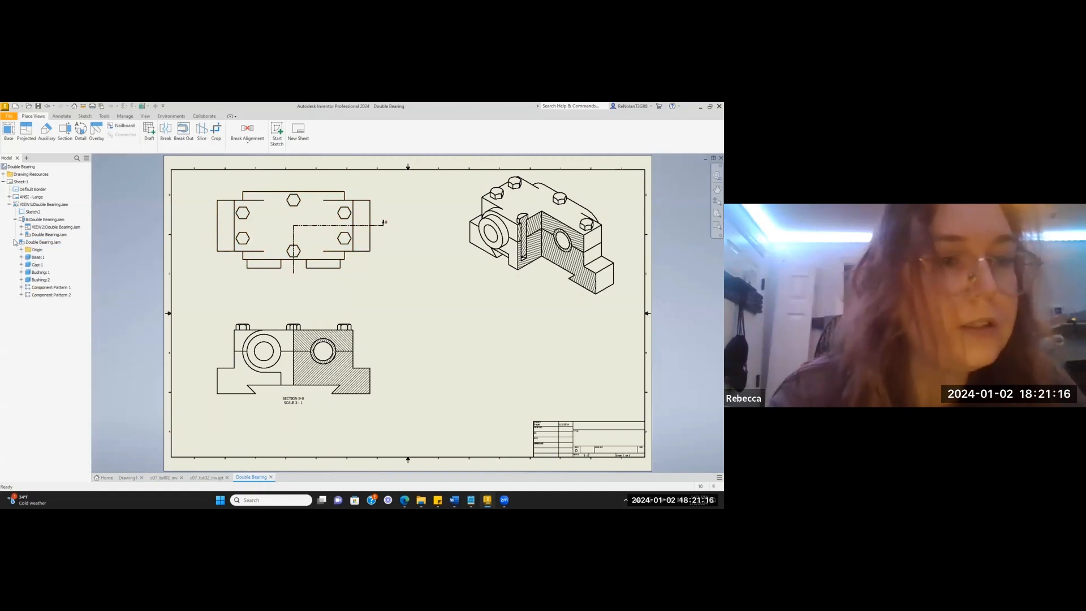
Expand both component patterns and set section participation to None for the bolt in Component Pattern 2's first element.
click(21, 287)
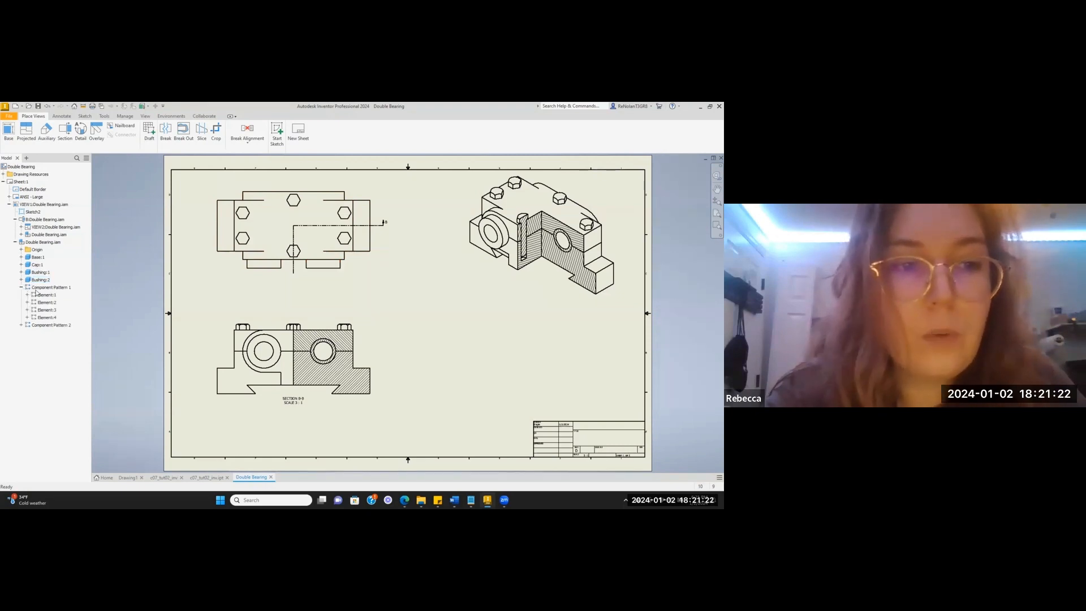
click(20, 325)
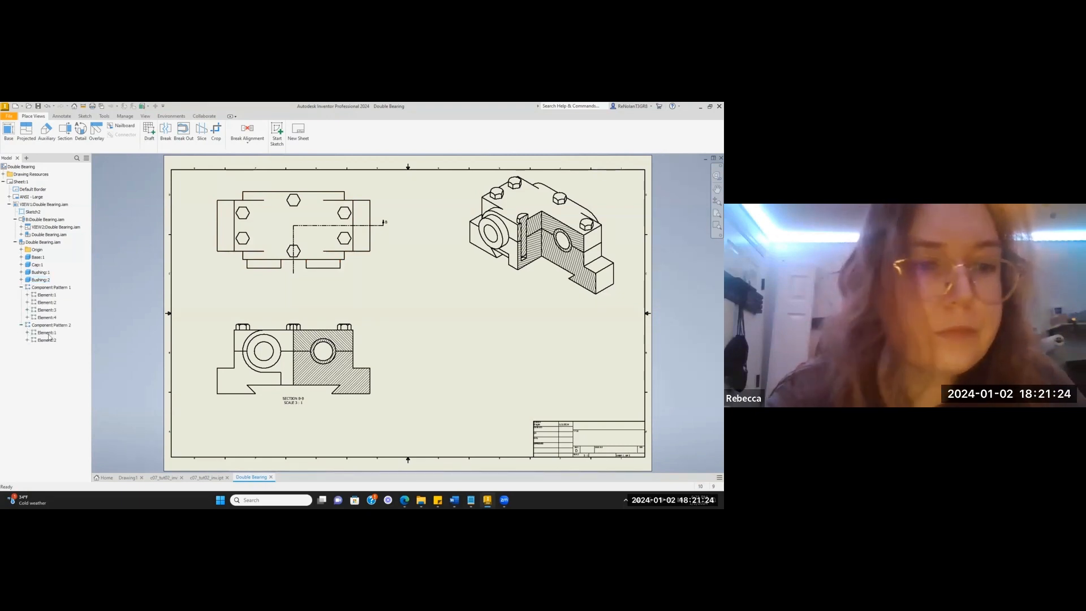
click(27, 333)
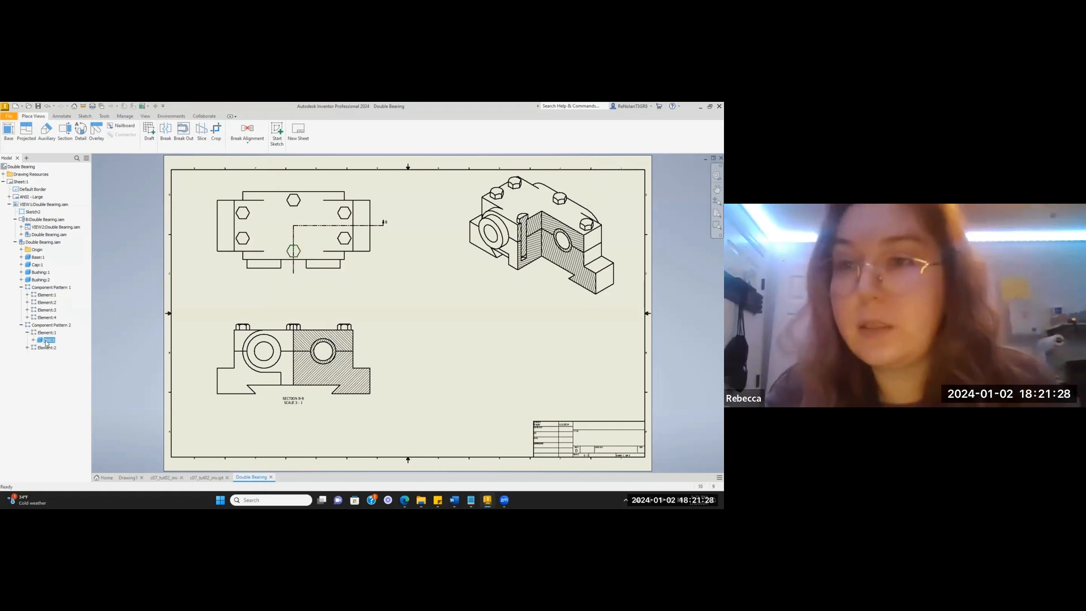
right_click(47, 341)
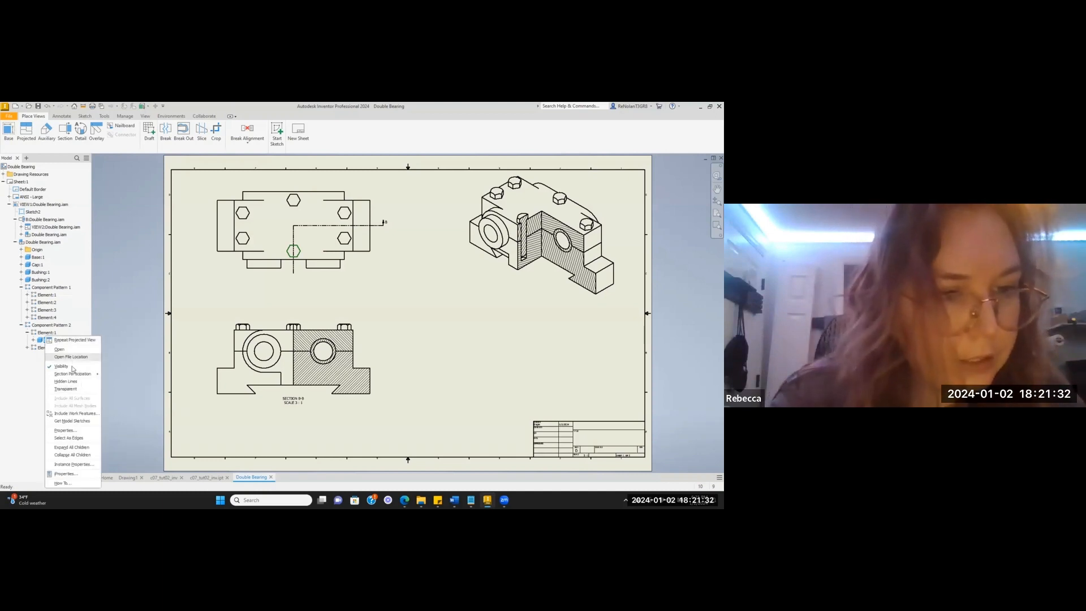
mouse_move(78, 376)
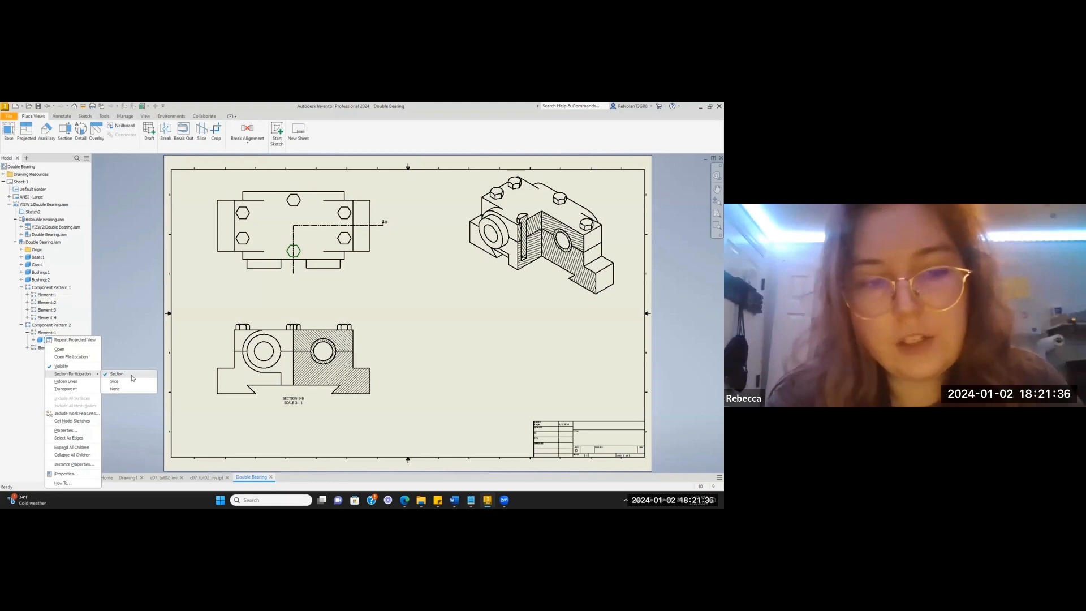
click(131, 389)
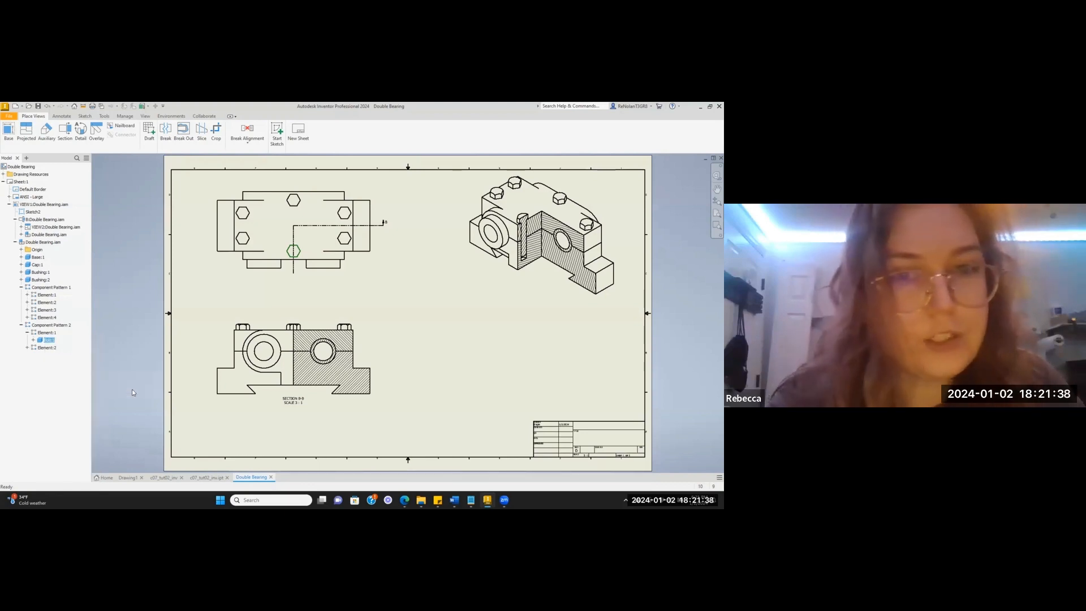
click(108, 281)
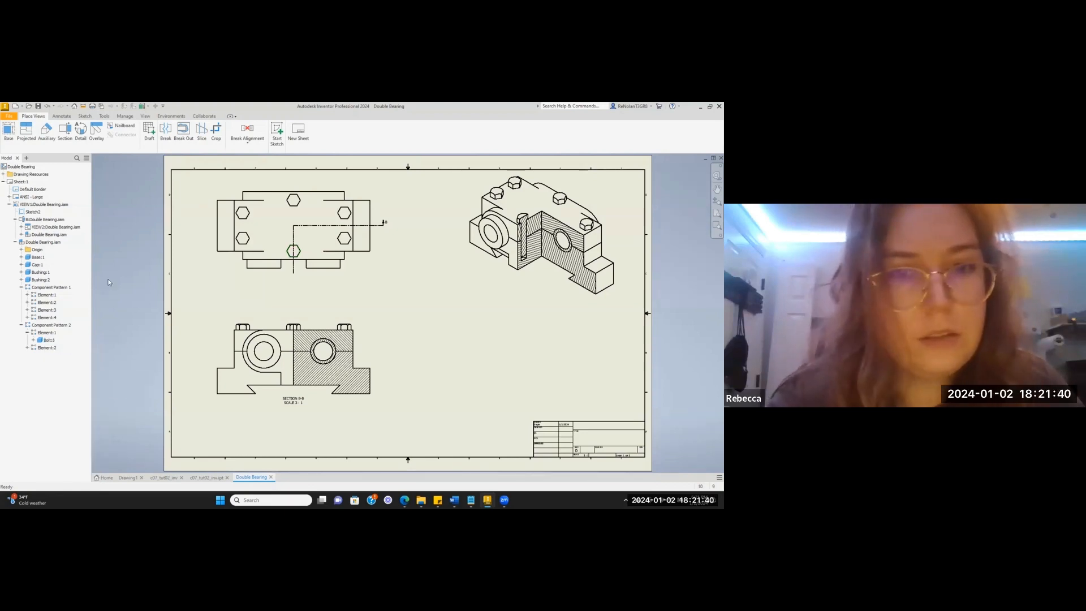
right_click(46, 340)
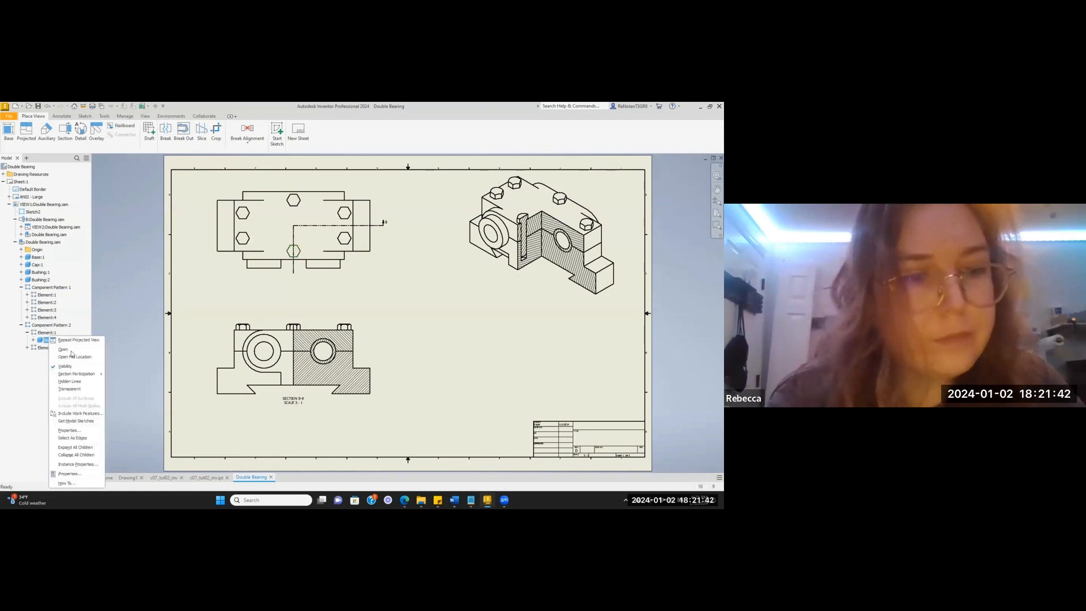
mouse_move(91, 374)
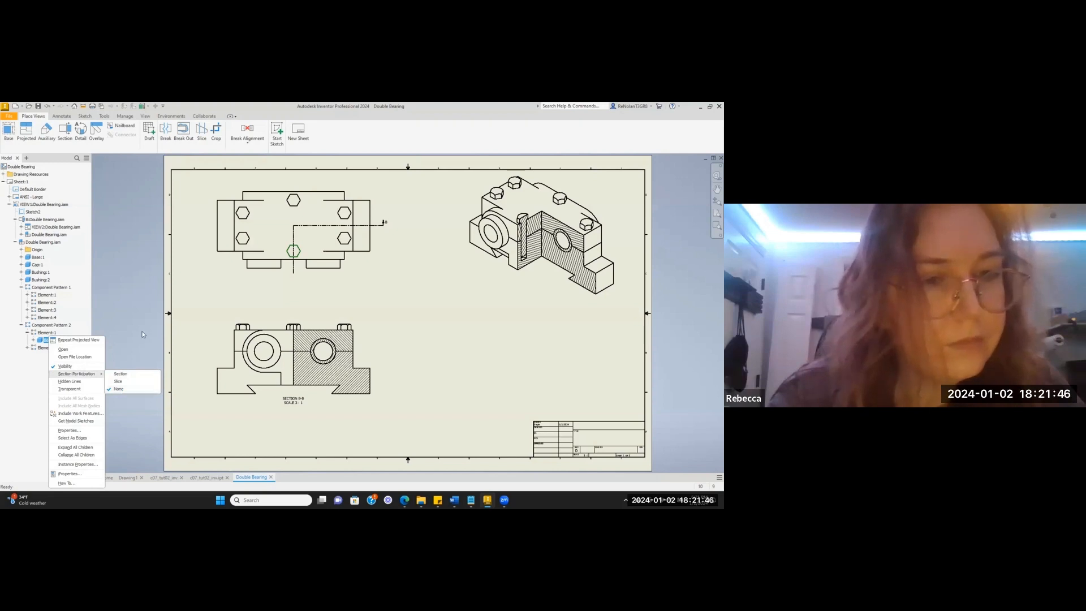
click(120, 390)
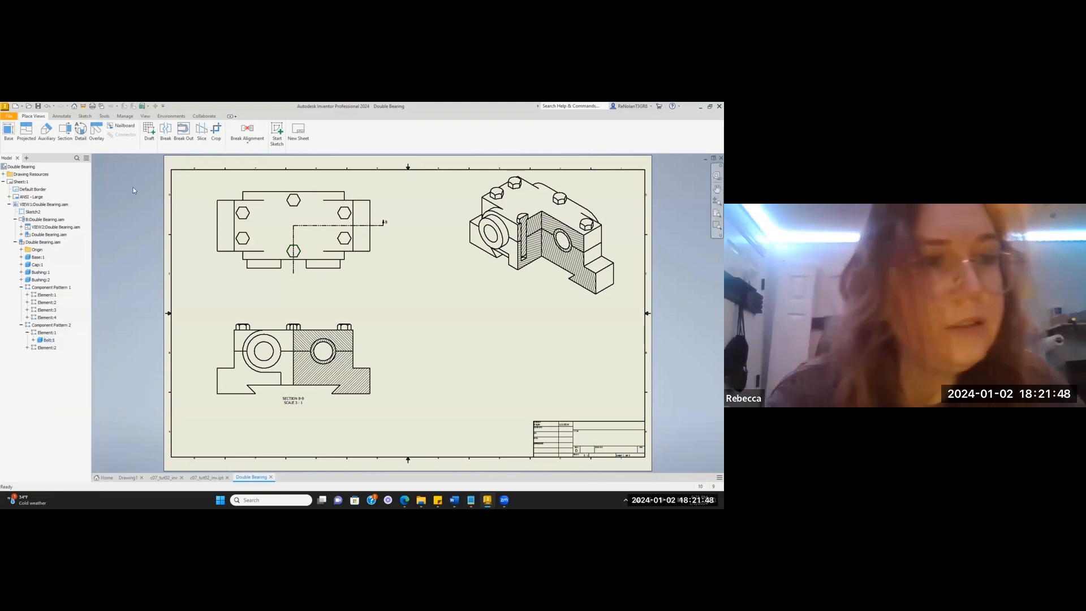
Delete section view B together with its projected isometric view by removing its cutting line from the base view.
double_click(519, 232)
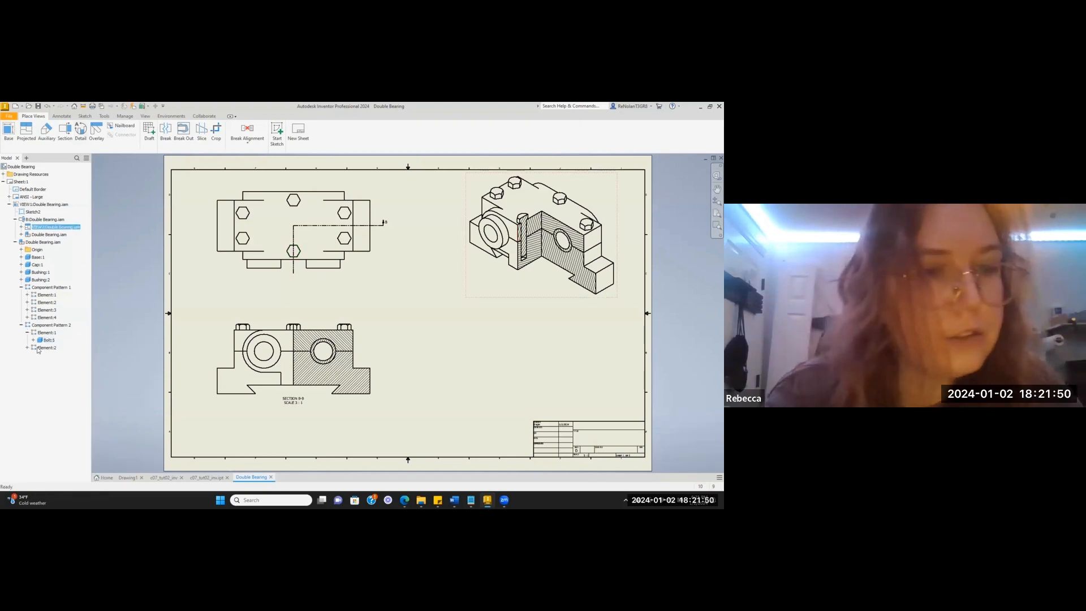
click(314, 225)
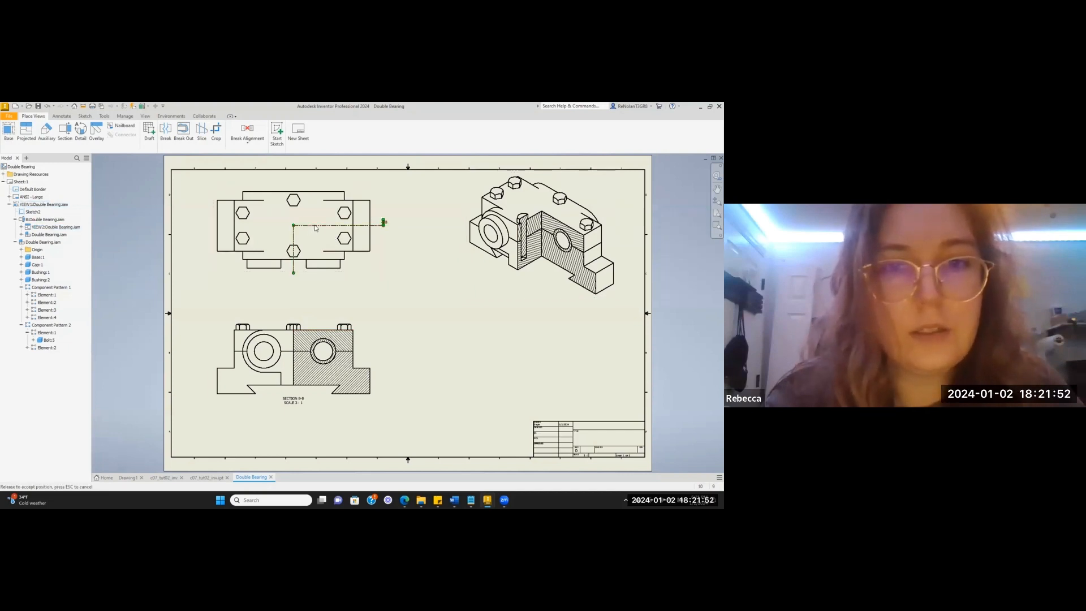
key(Delete)
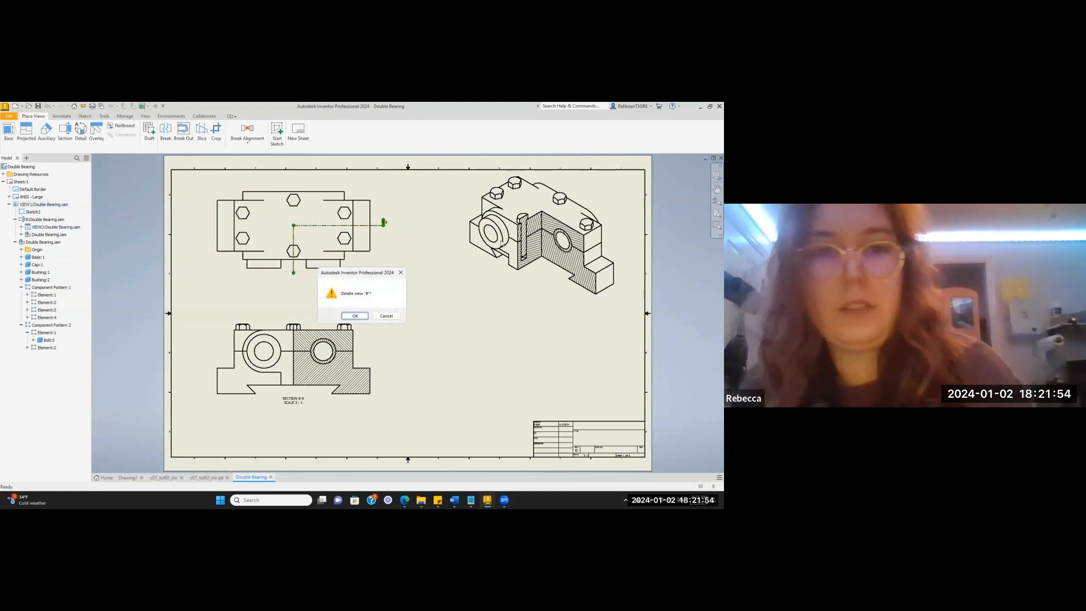
click(355, 315)
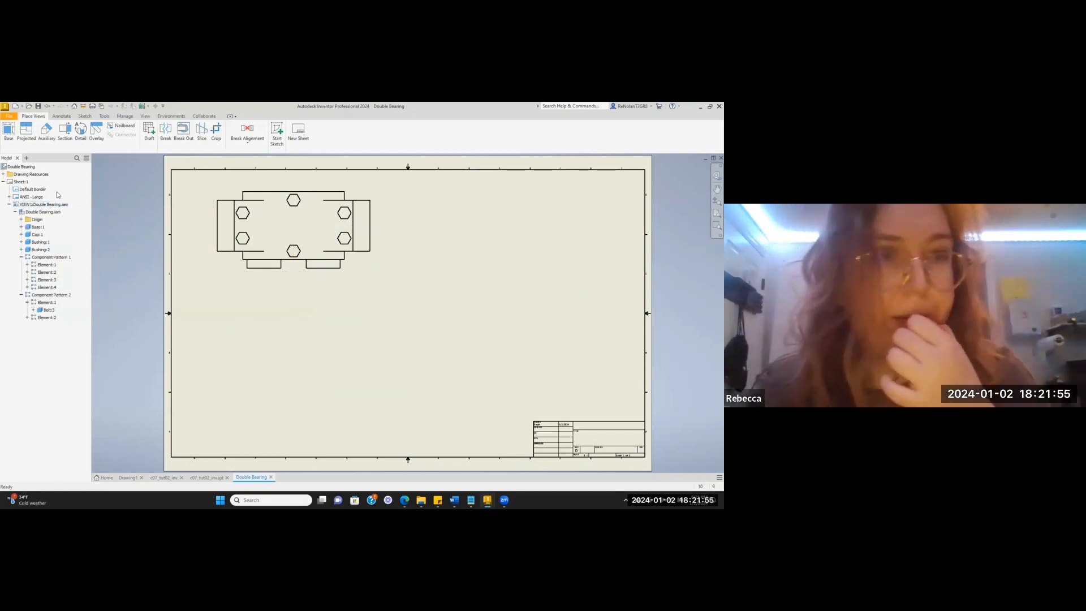
Create a new section view below the base view, with an L-shaped cutting line from its lower edge through its centre and beyond its right edge.
click(66, 134)
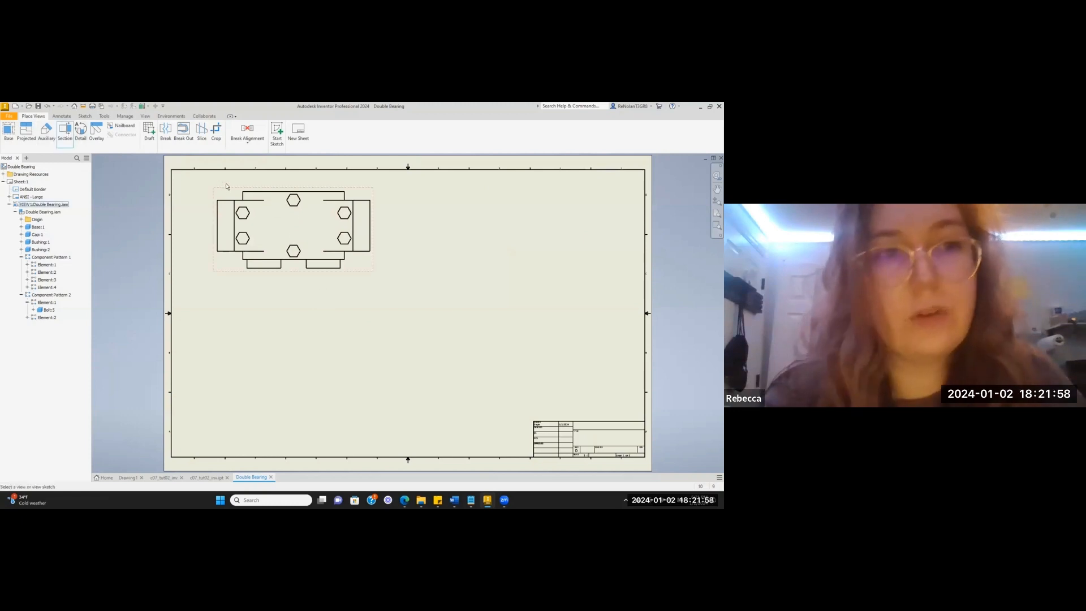
click(300, 235)
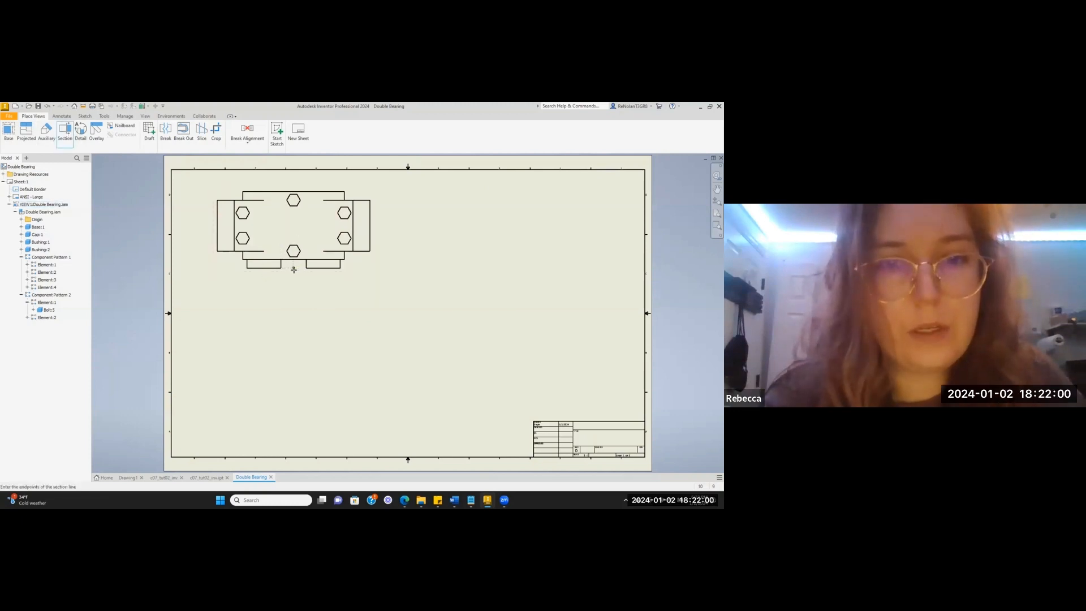
click(292, 228)
click(396, 228)
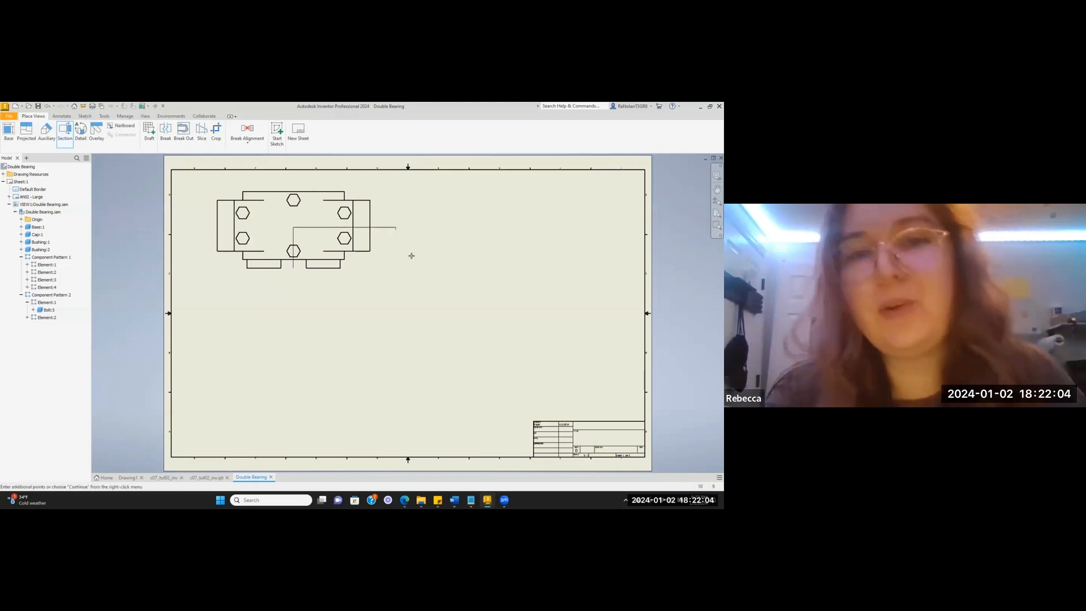
right_click(396, 233)
click(432, 231)
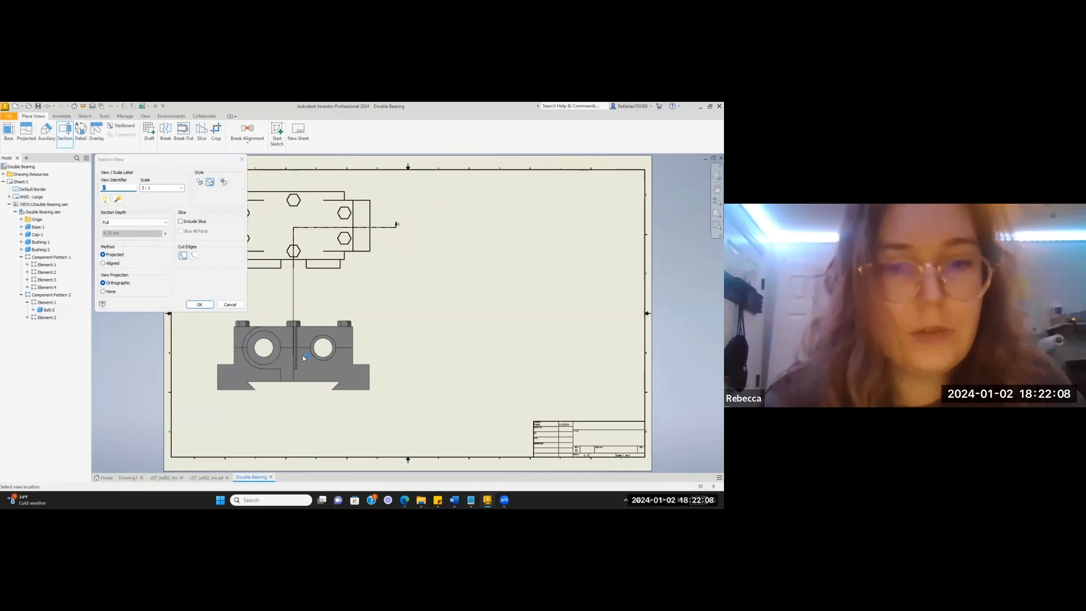
click(304, 358)
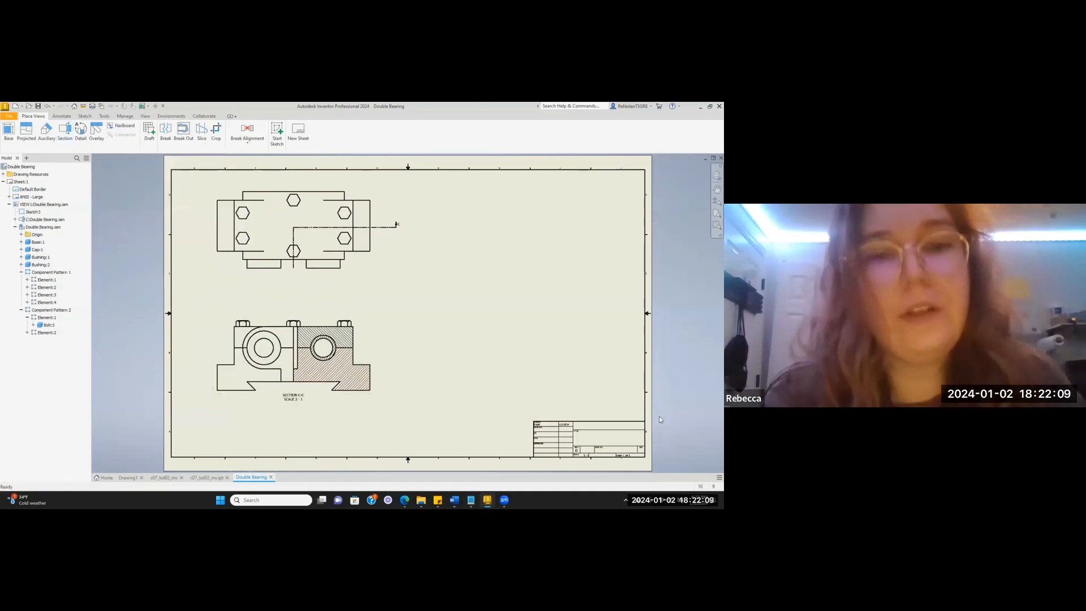
Create a projected isometric view from the new section view, placed just to the right of the base view.
click(26, 131)
click(287, 279)
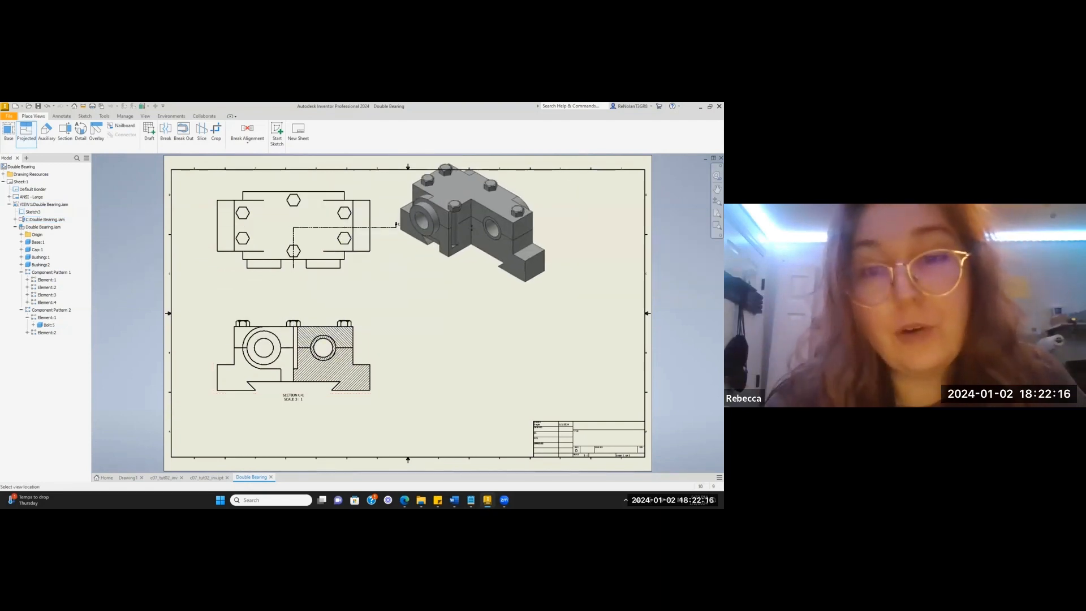
click(472, 228)
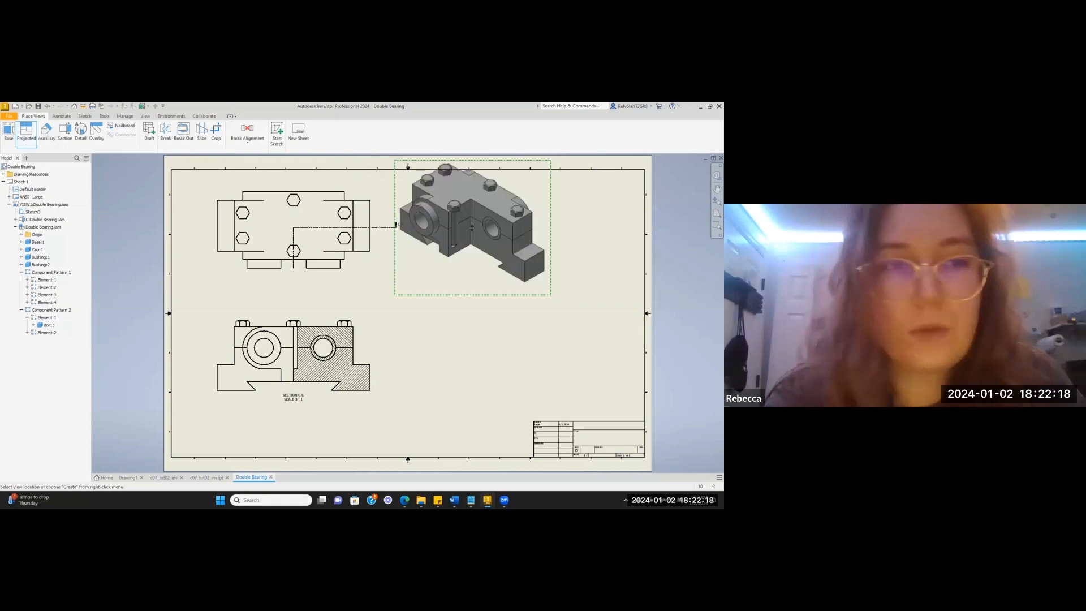
right_click(444, 258)
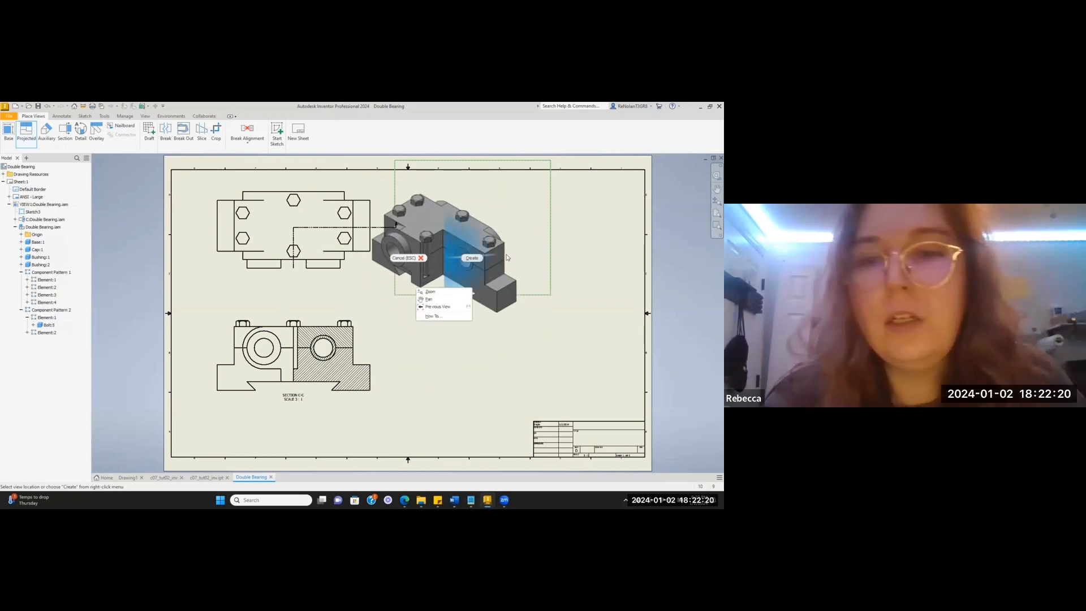
click(479, 258)
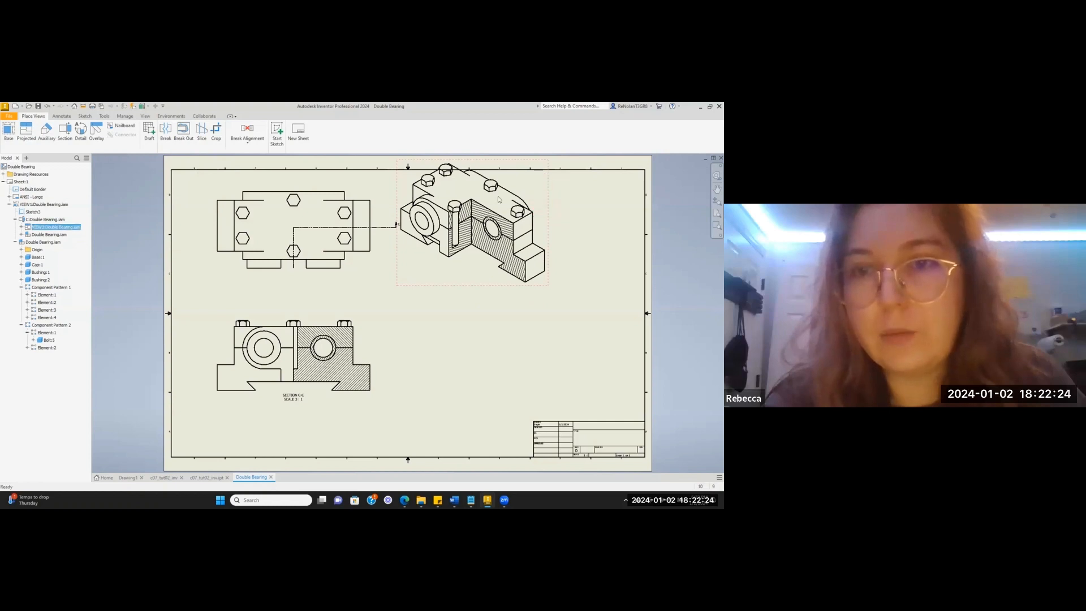
double_click(528, 189)
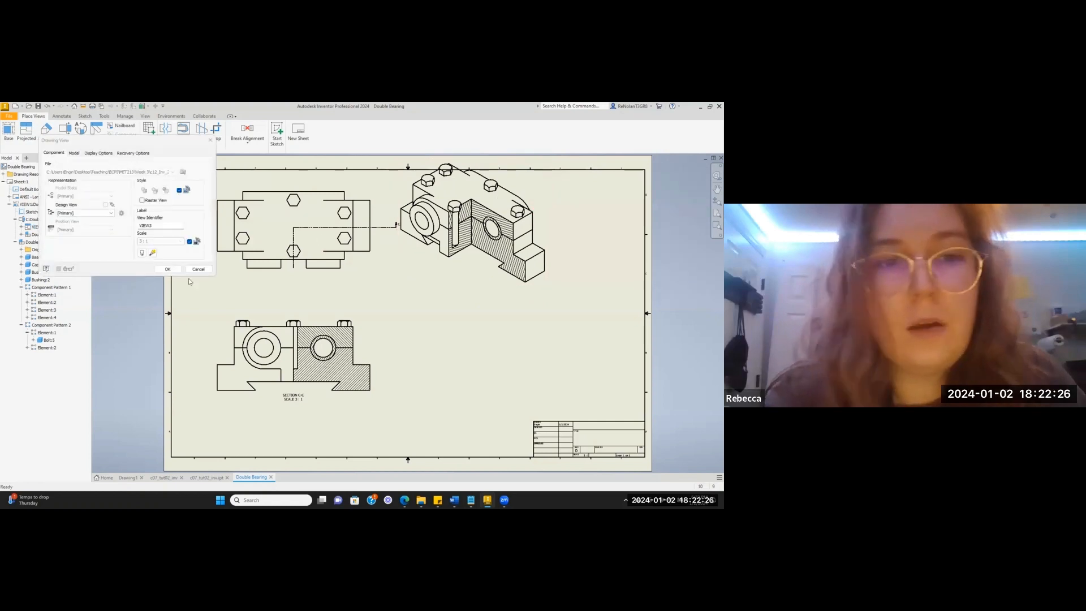
click(198, 269)
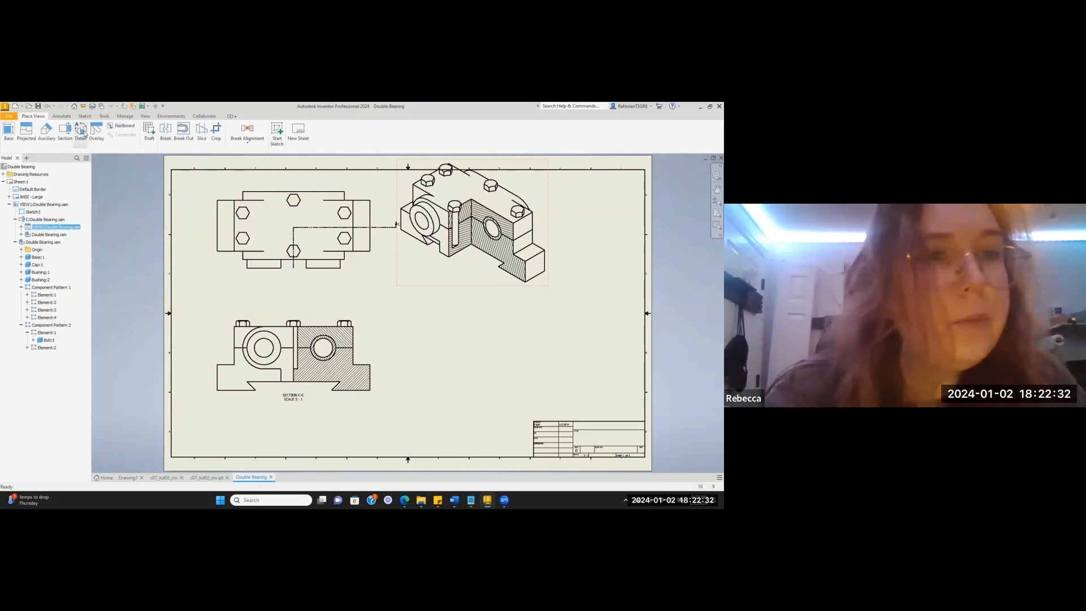
click(104, 132)
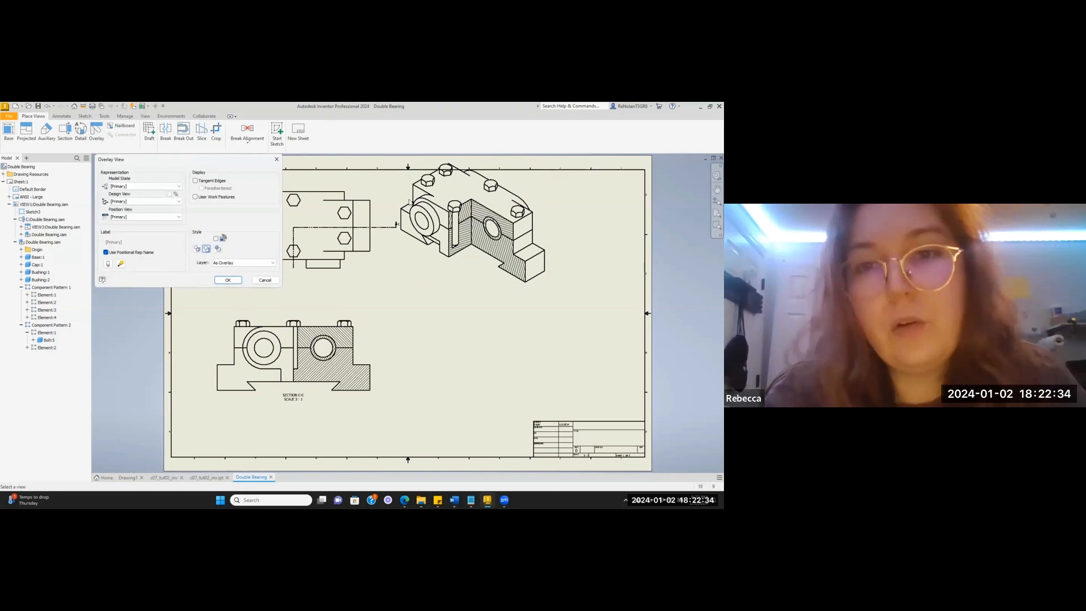
click(274, 280)
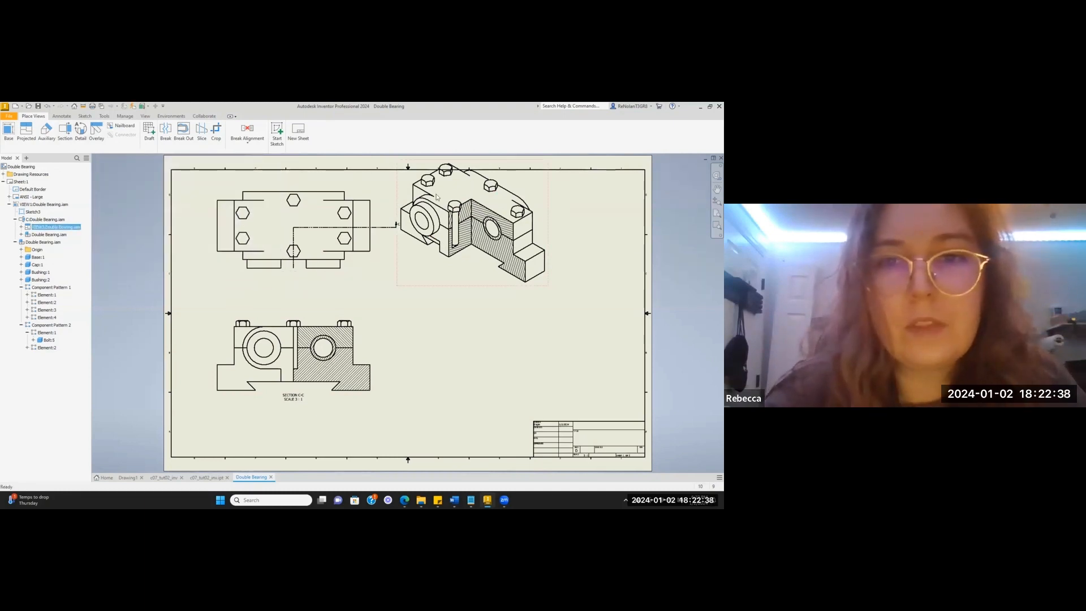
Add an overlay view to the isometric view using the Primary representations, Hidden Line style and the As Overlay layer setting.
click(97, 129)
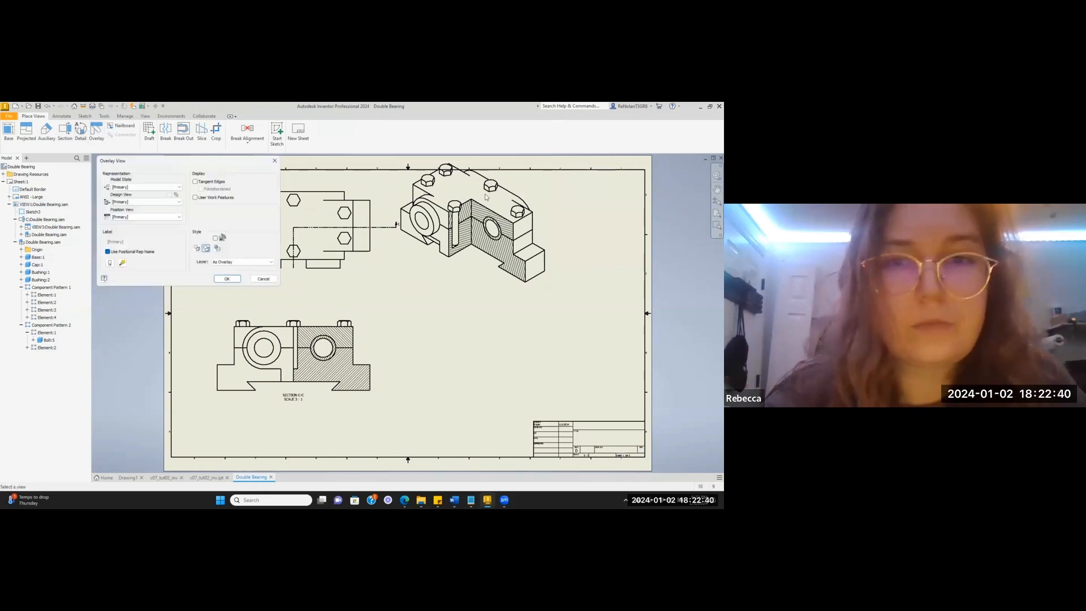
click(150, 202)
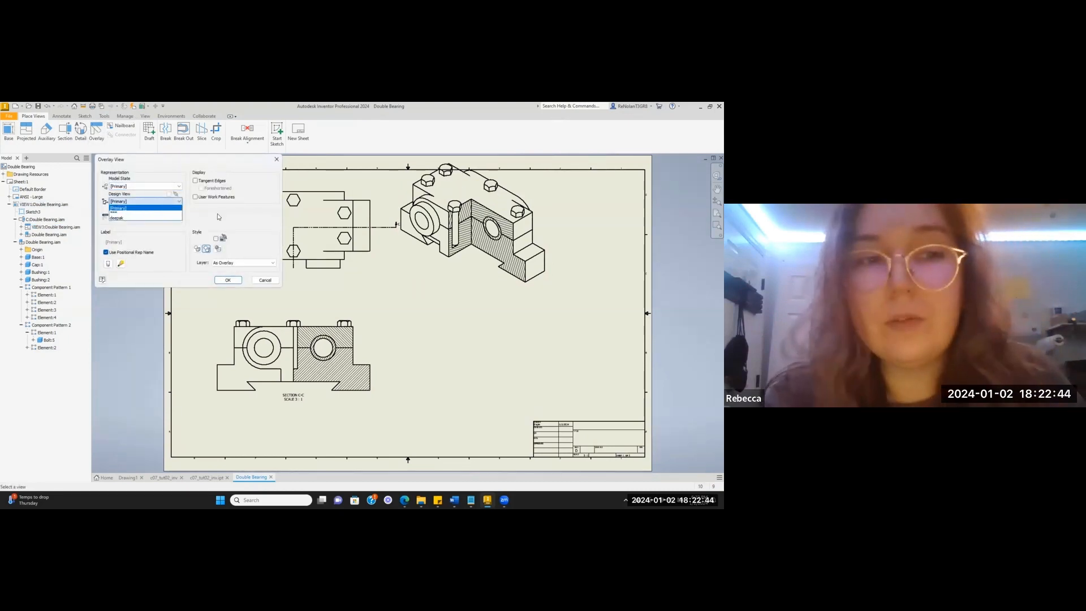
click(130, 209)
click(133, 217)
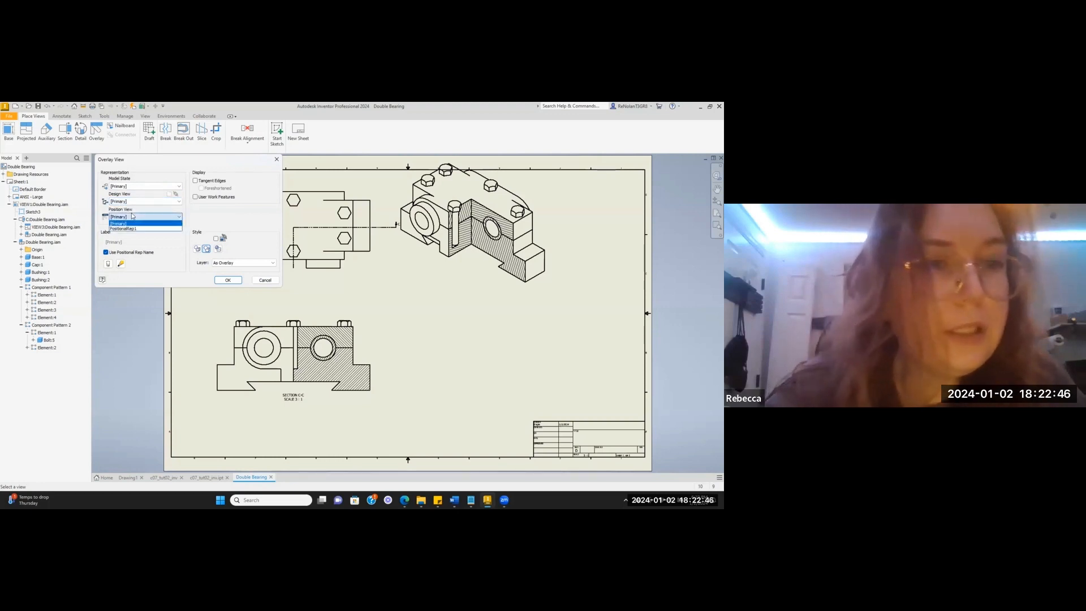
click(238, 216)
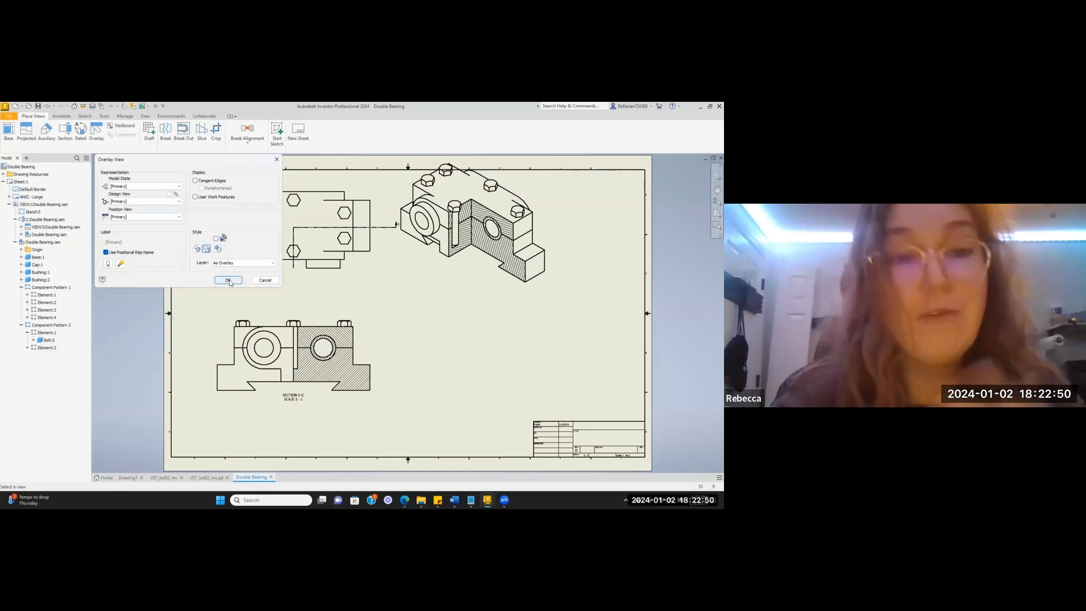
click(207, 249)
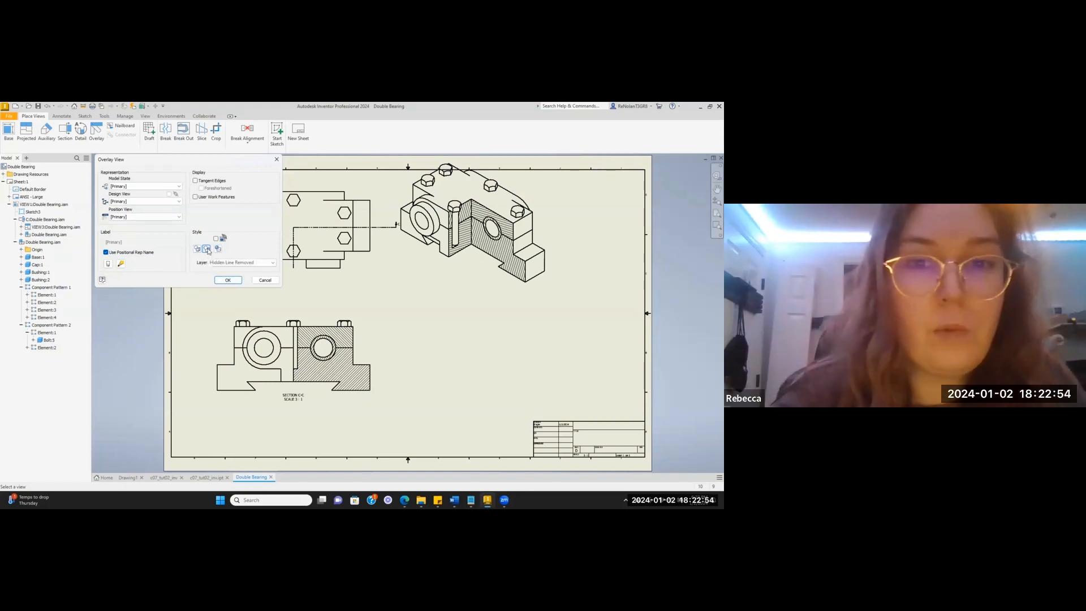
click(199, 249)
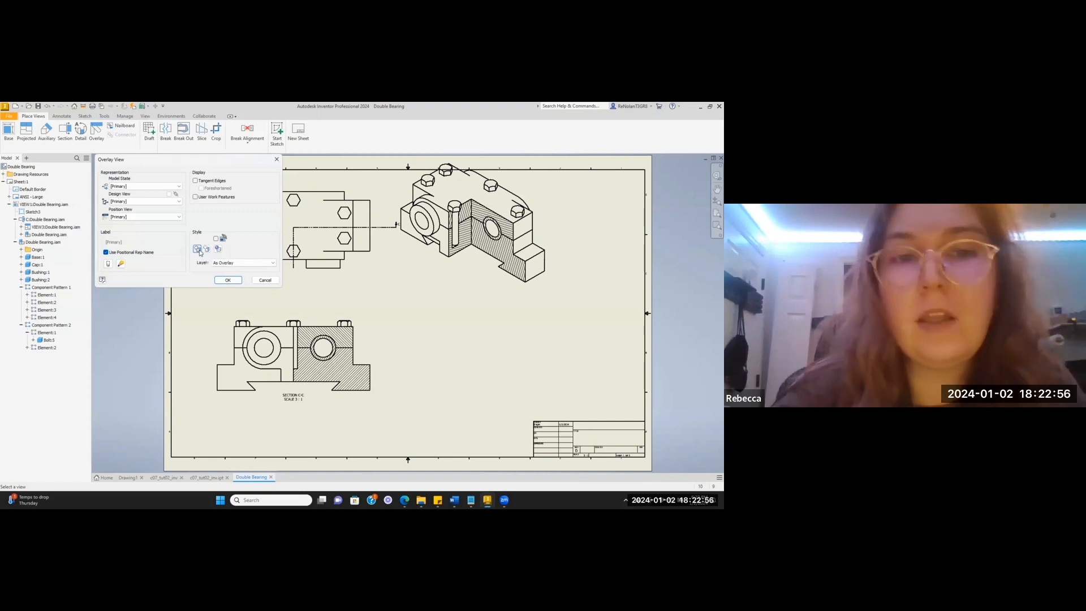
click(243, 263)
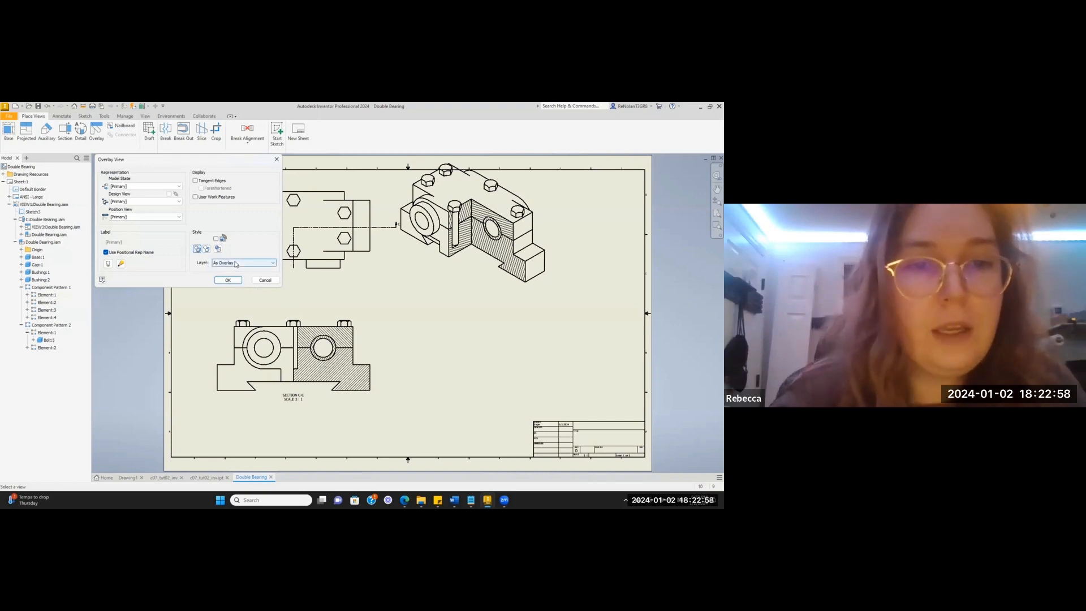
click(243, 245)
click(228, 281)
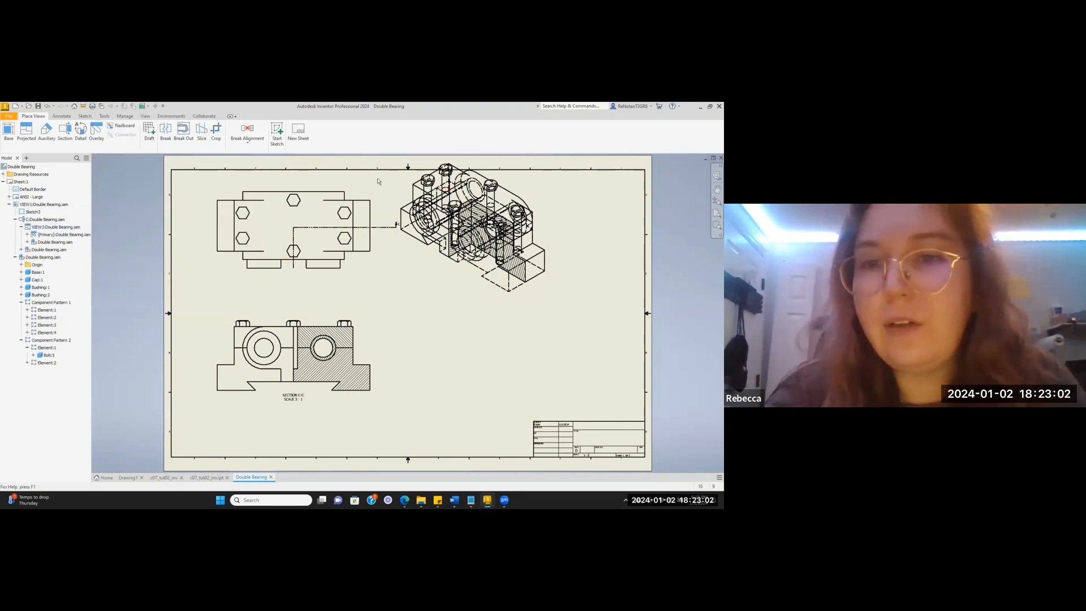
Change the isometric view's overlay to the Hidden Line Removed style.
double_click(37, 235)
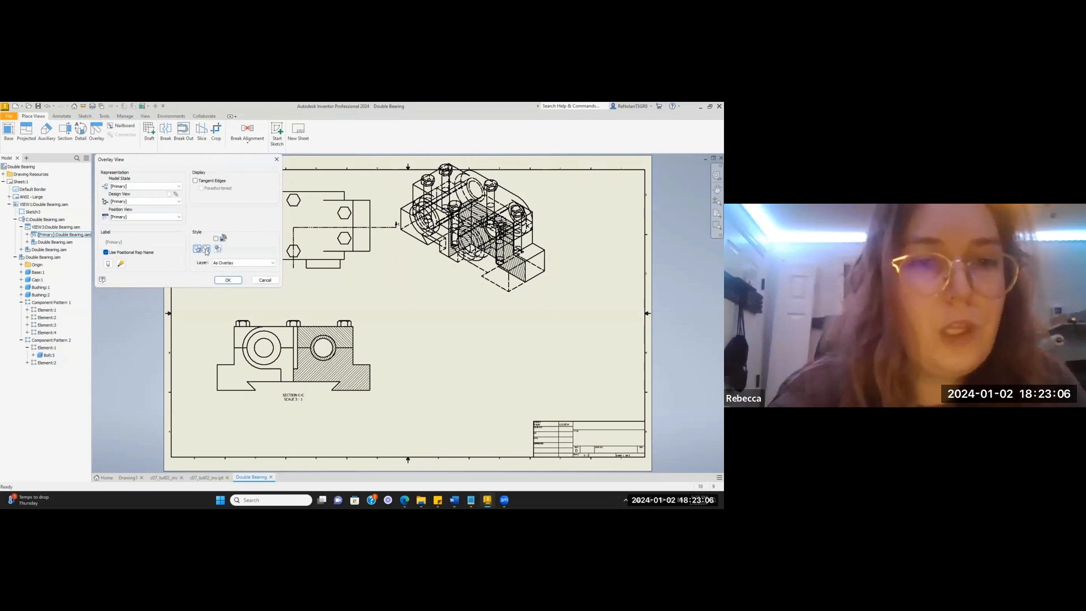
click(206, 249)
click(229, 280)
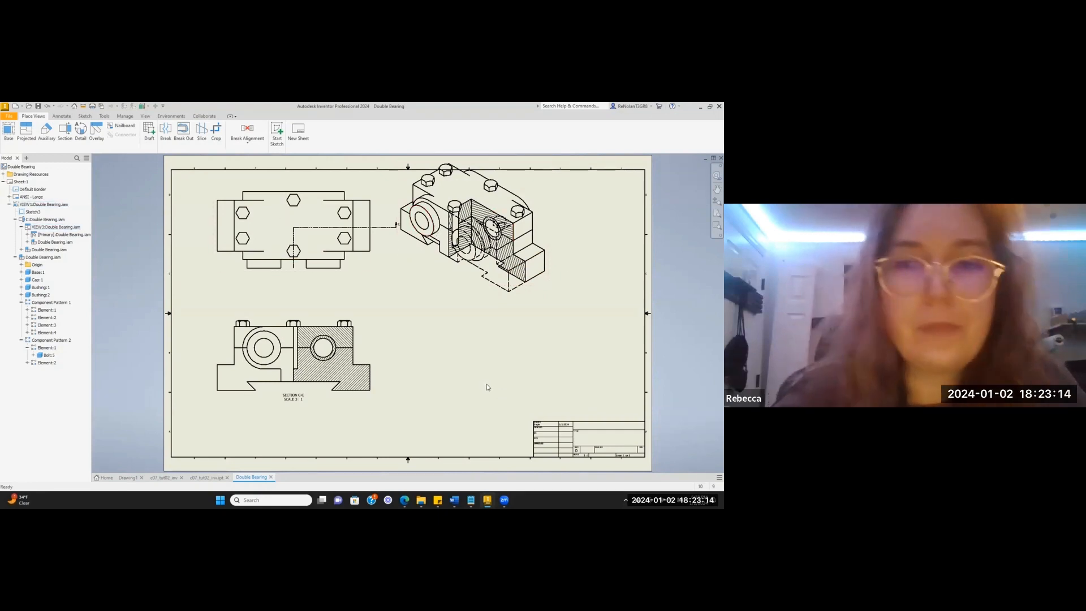
click(80, 131)
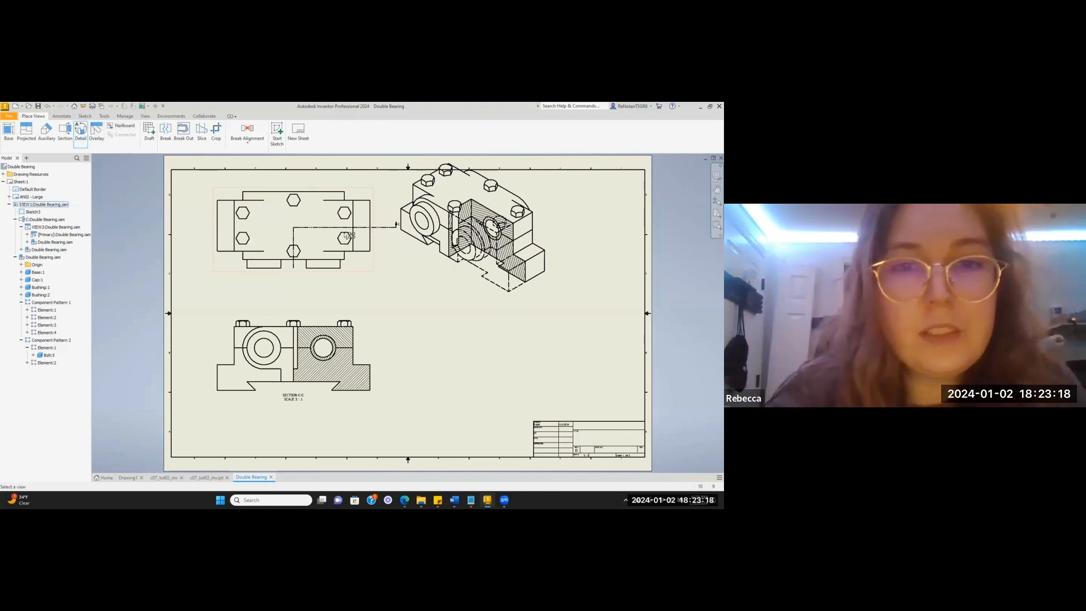
click(349, 237)
click(369, 240)
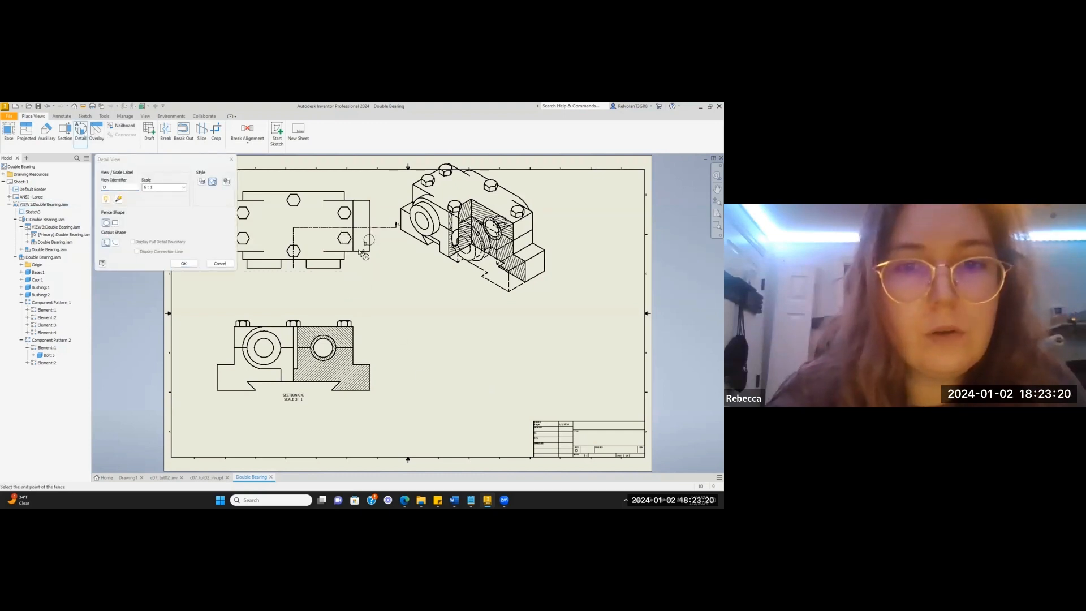
right_click(385, 250)
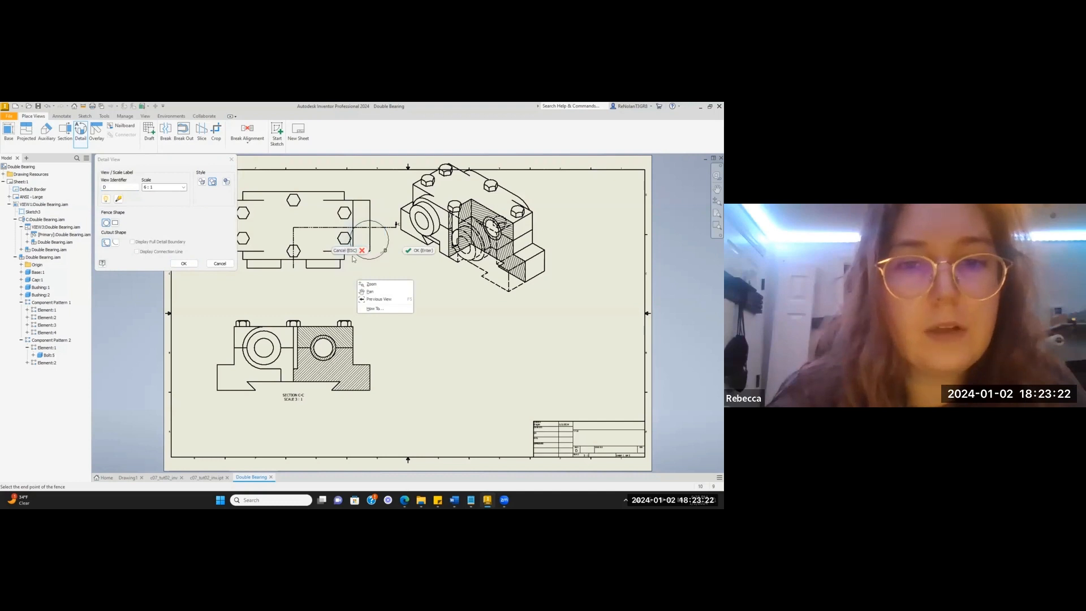
click(376, 213)
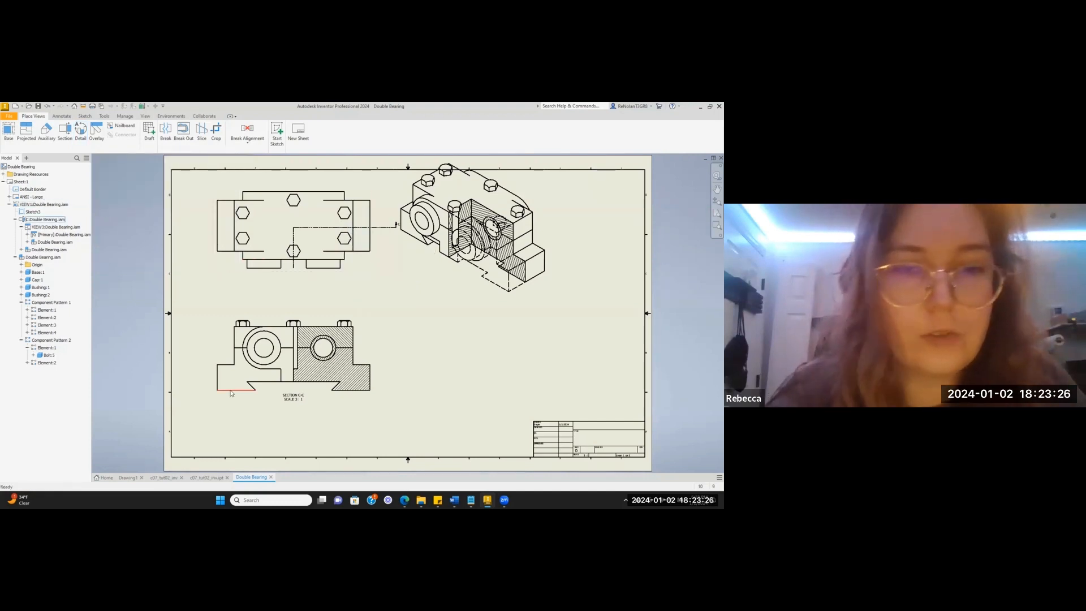
Create detail view D at 6:1 with a circular fence around the base view's lower centre bolt, placed between the base and isometric views.
click(80, 129)
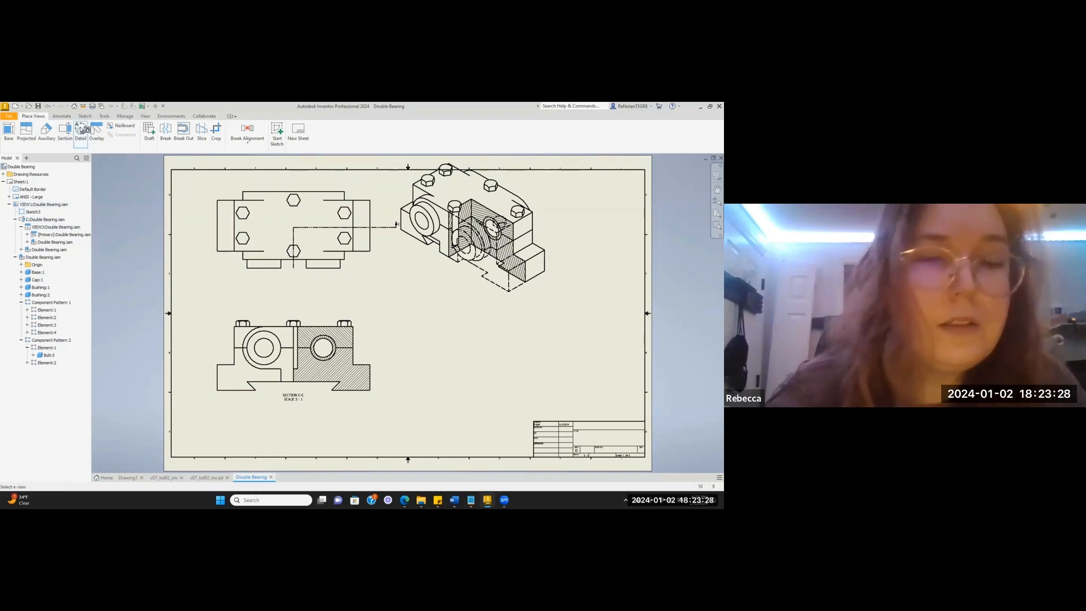
click(299, 253)
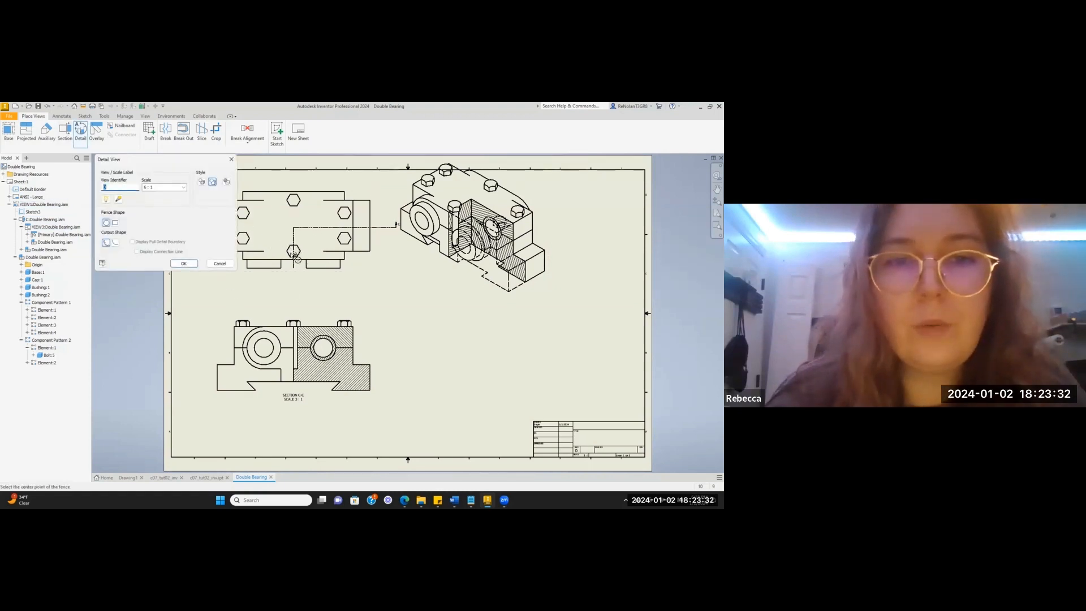
click(294, 250)
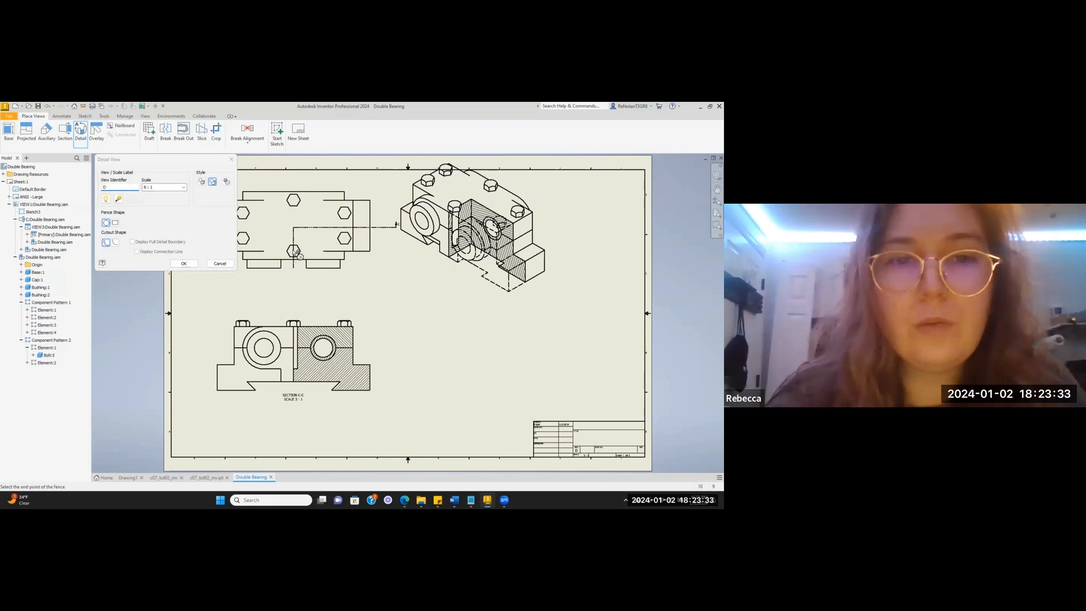
click(312, 276)
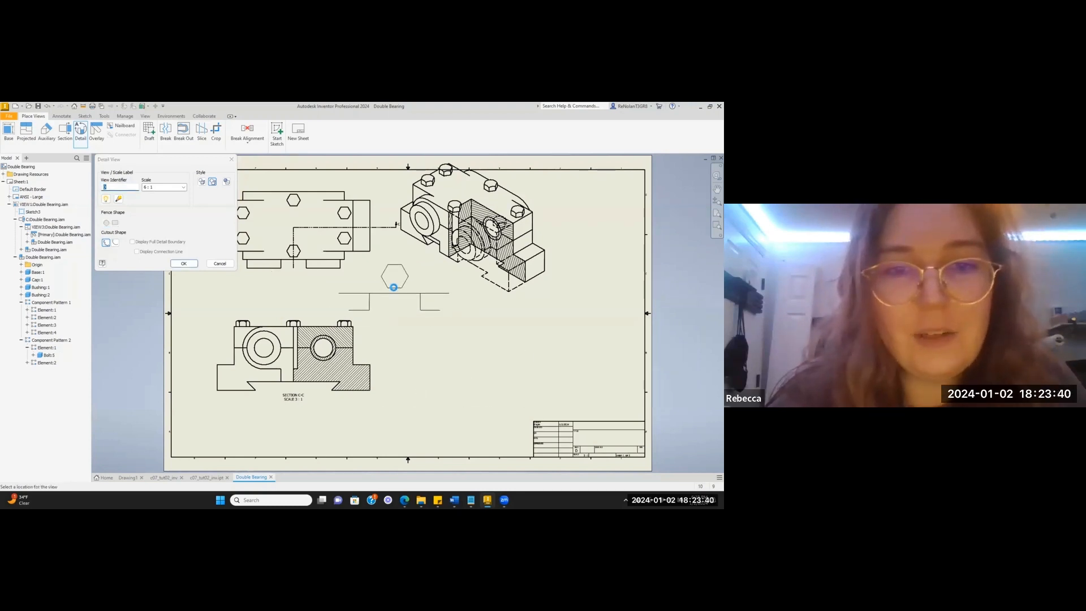
click(394, 288)
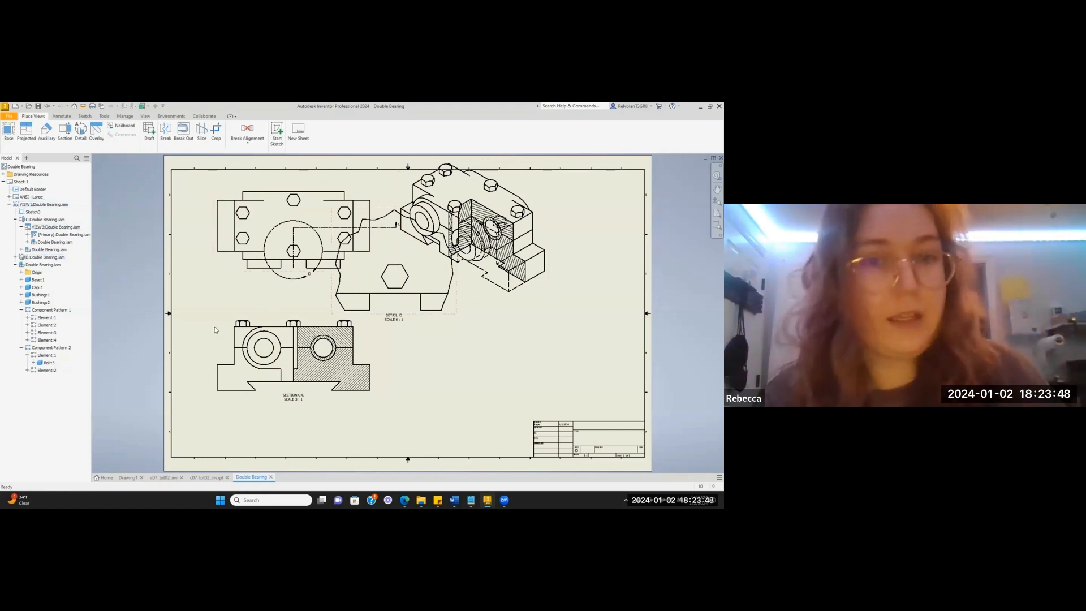
Undo the detail view, the overlay and the projected isometric view.
click(47, 106)
click(47, 106)
click(48, 106)
click(48, 105)
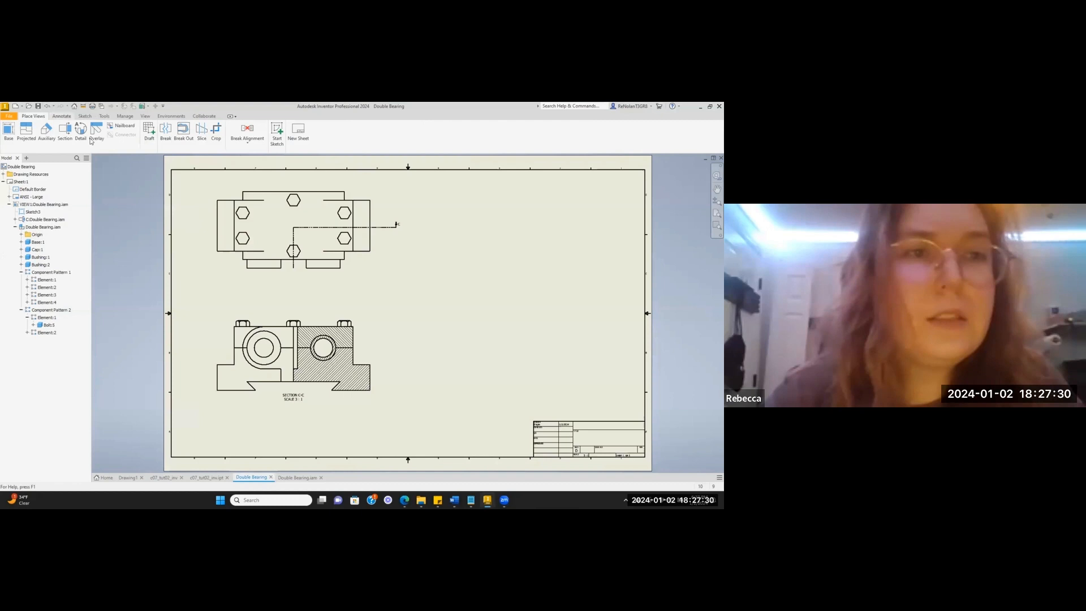
click(62, 116)
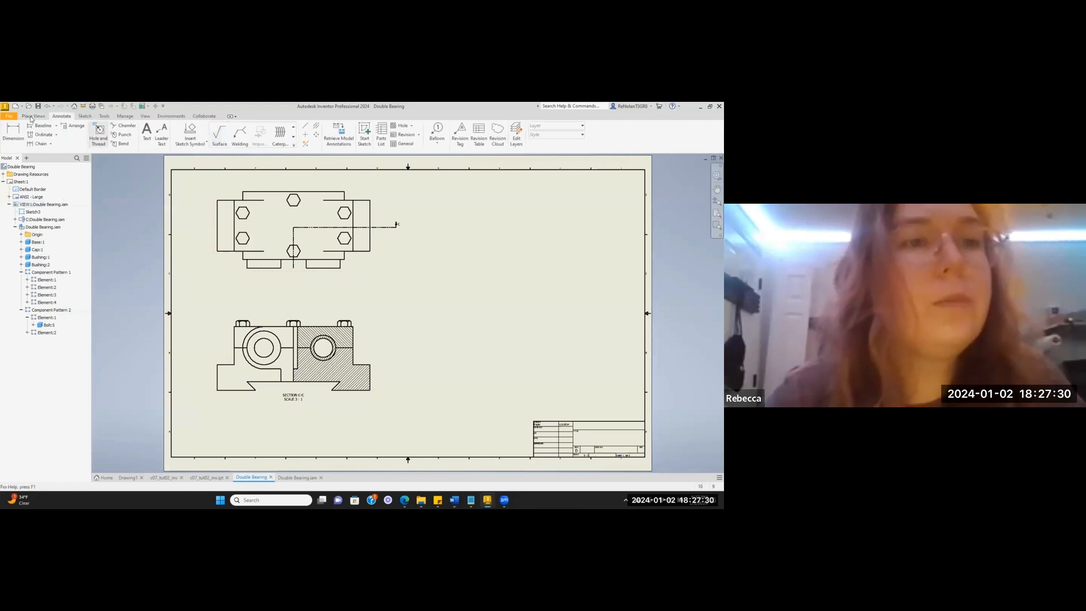
click(33, 116)
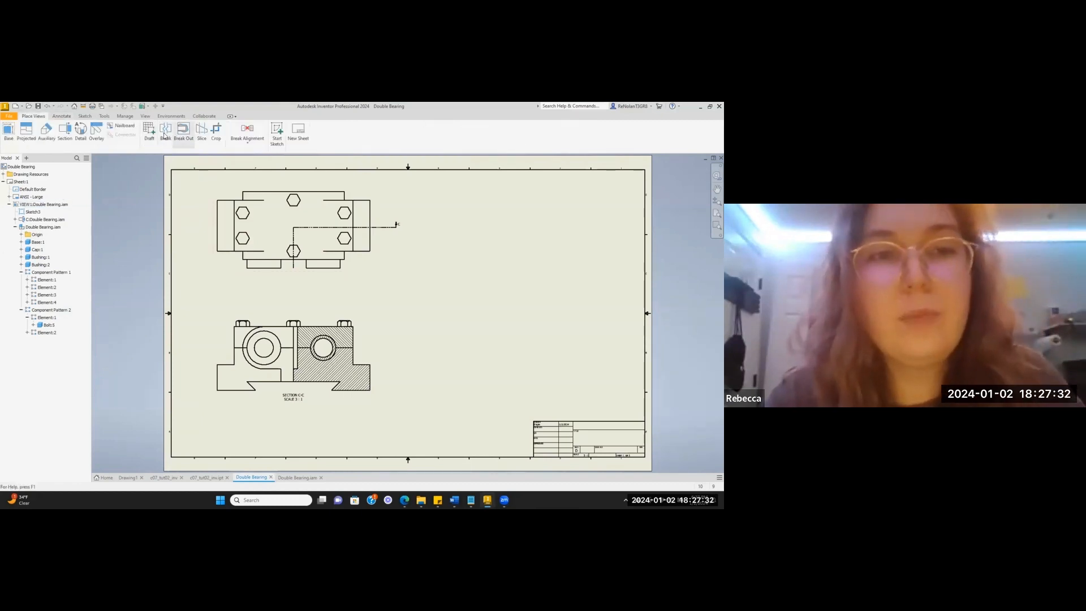
click(165, 133)
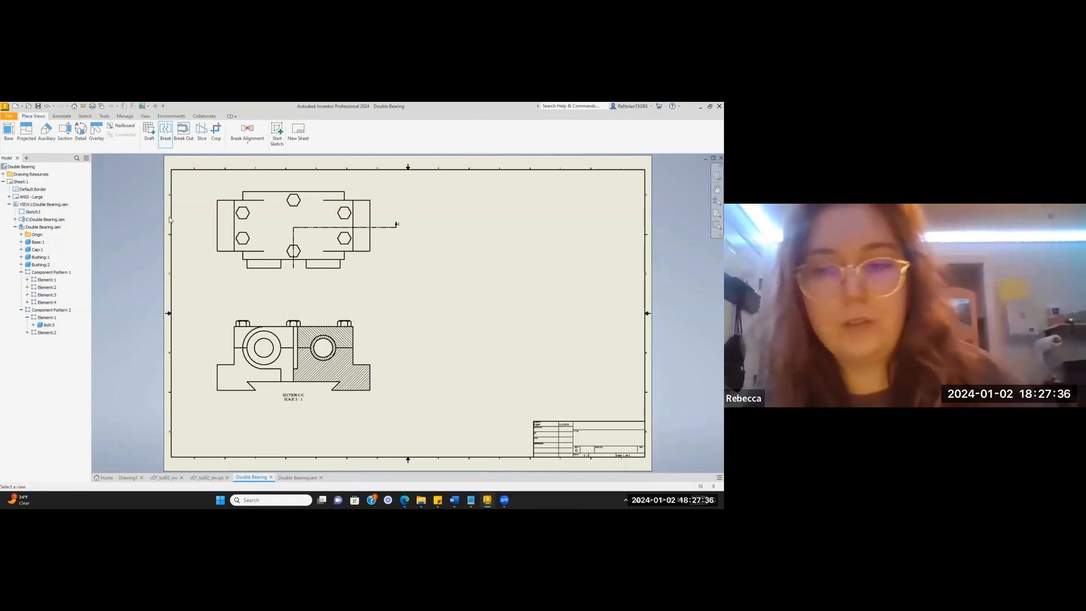
key(Escape)
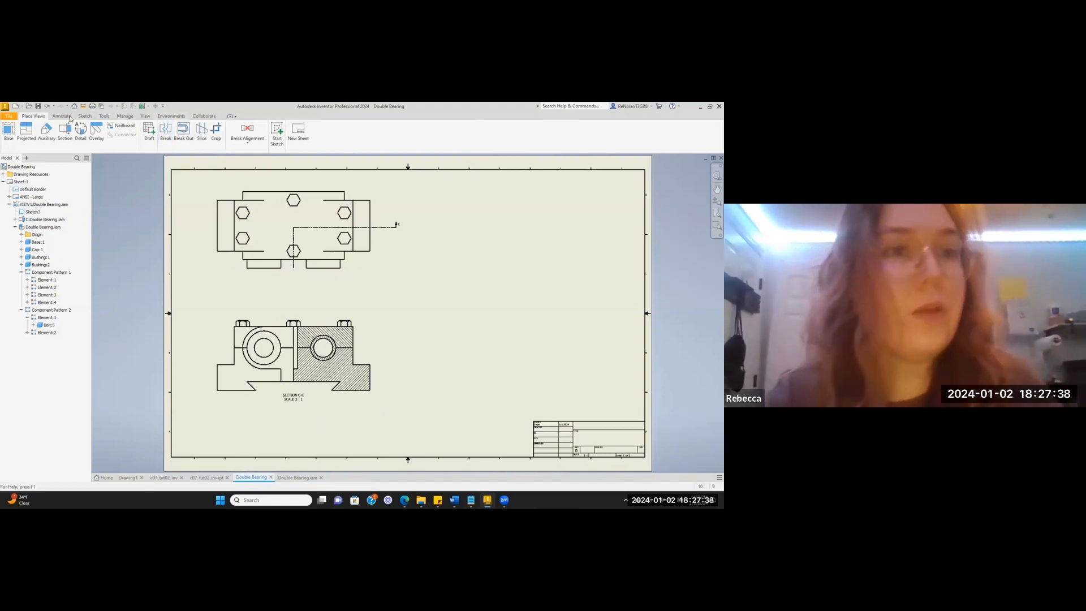
click(68, 117)
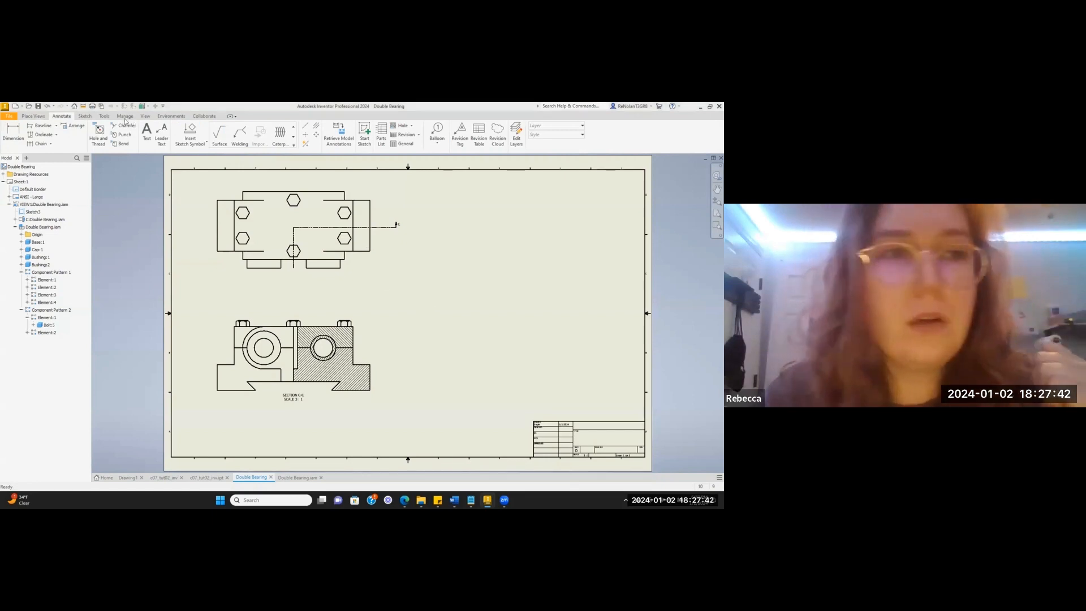
click(33, 116)
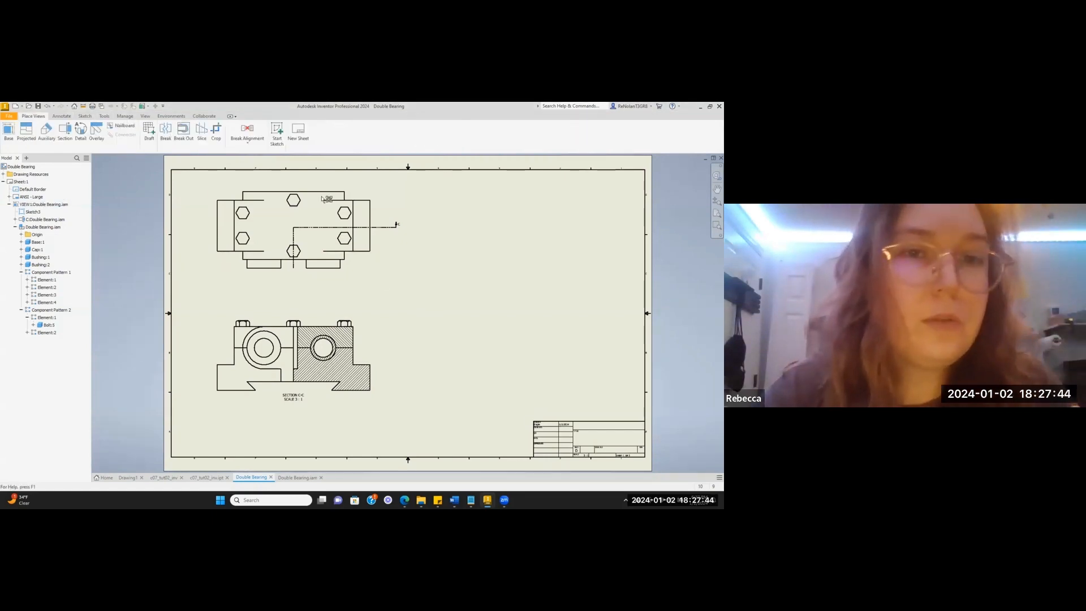
Try a horizontal break with a 6 mm gap and one symbol across the middle of the base view, and undo it.
click(166, 133)
click(254, 188)
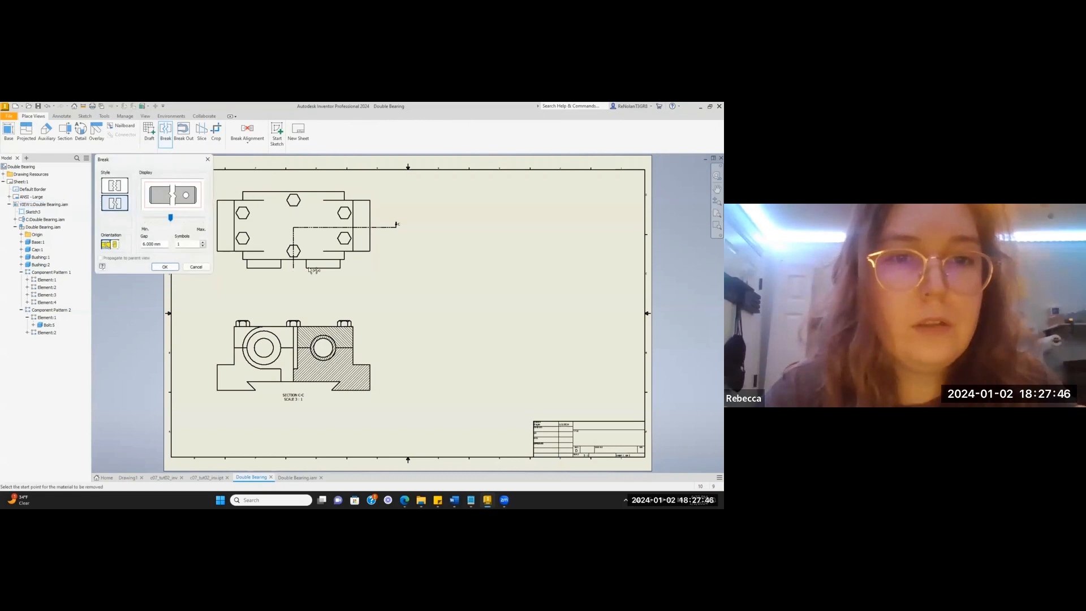
click(365, 354)
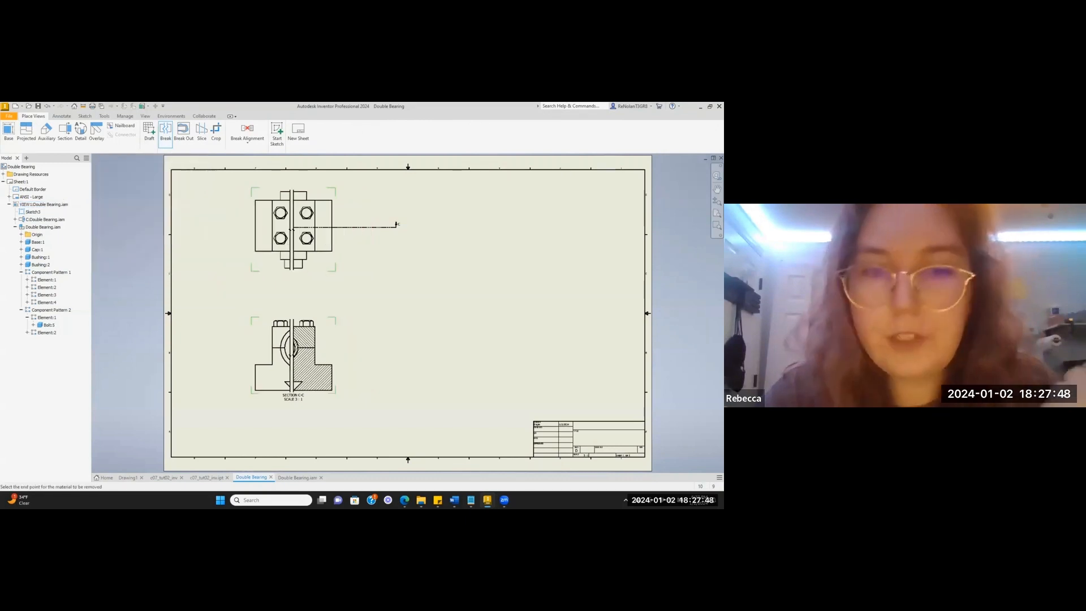
mouse_move(455, 500)
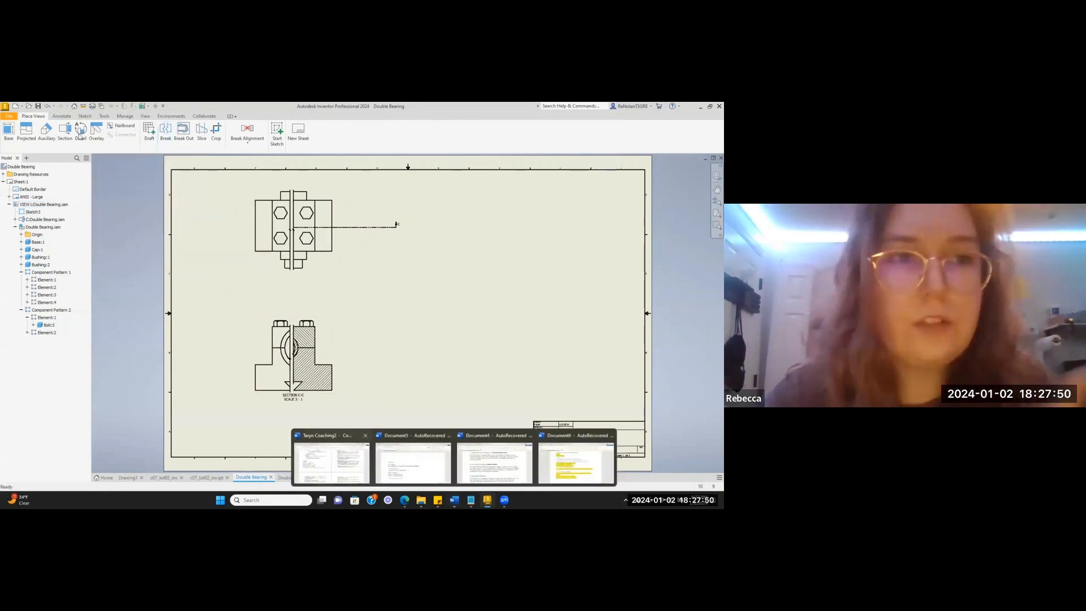
click(47, 105)
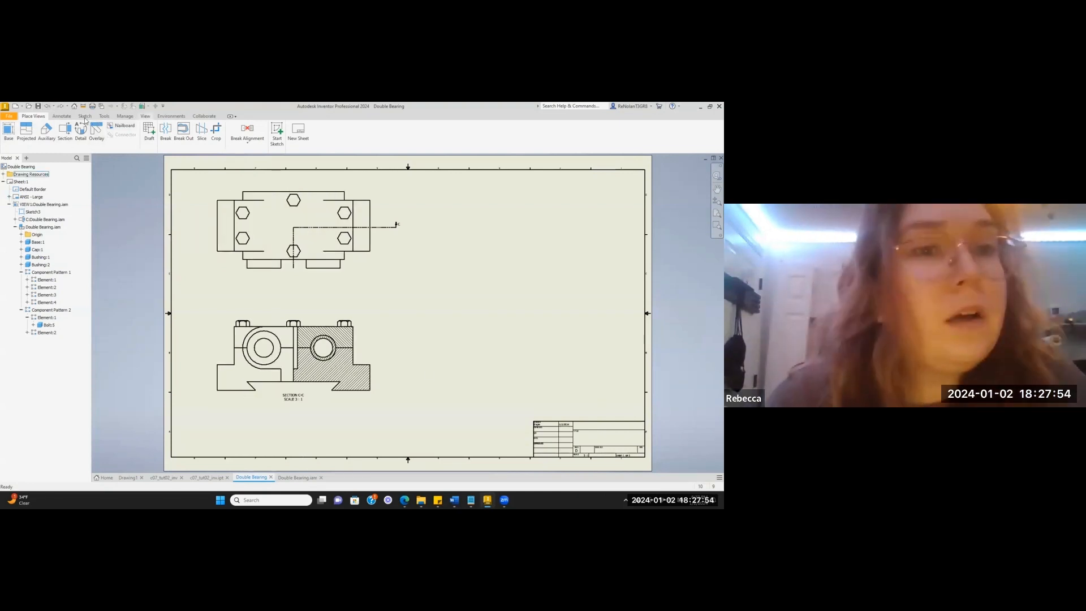
Show the available balloon annotation types.
click(66, 117)
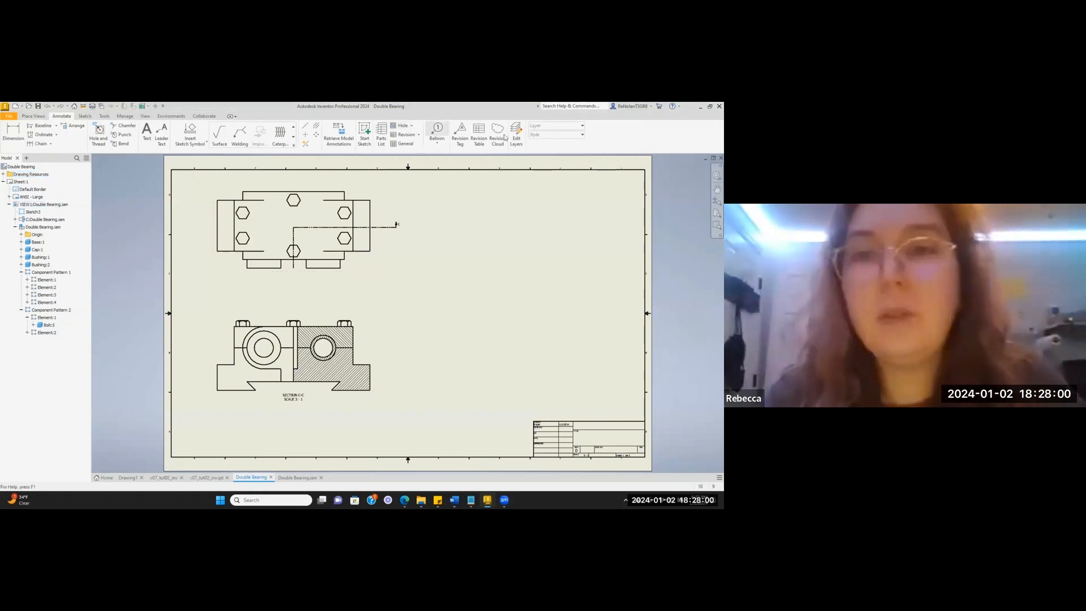
click(438, 143)
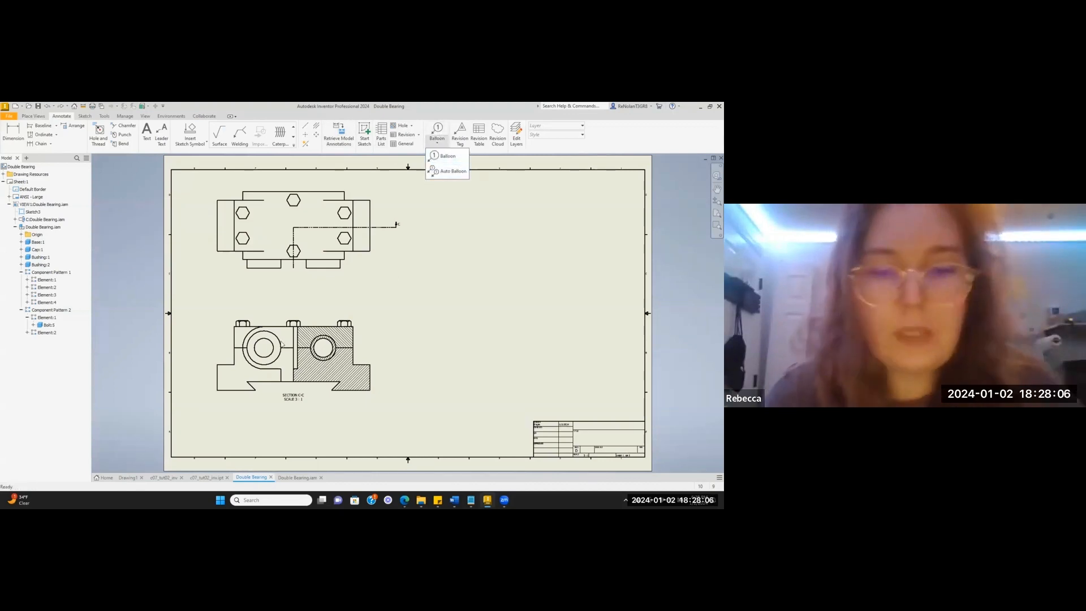
Switch to the browser and examine the numbered balloons and parts list of the exploded Pneumatic Gripper in the Project 4 PDF, and return to Inventor.
key(alt+Tab)
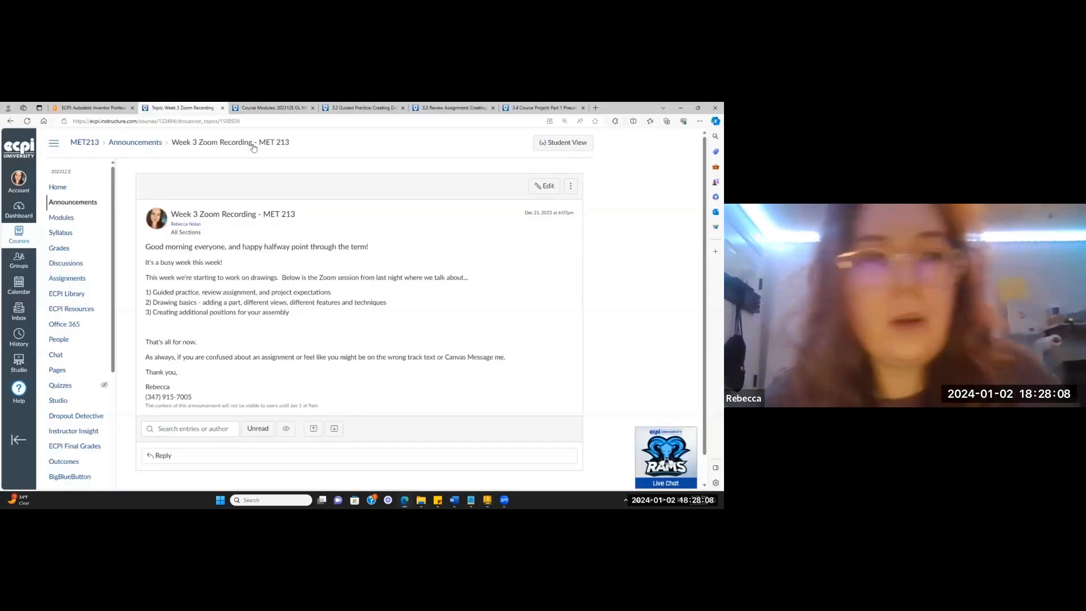
click(57, 187)
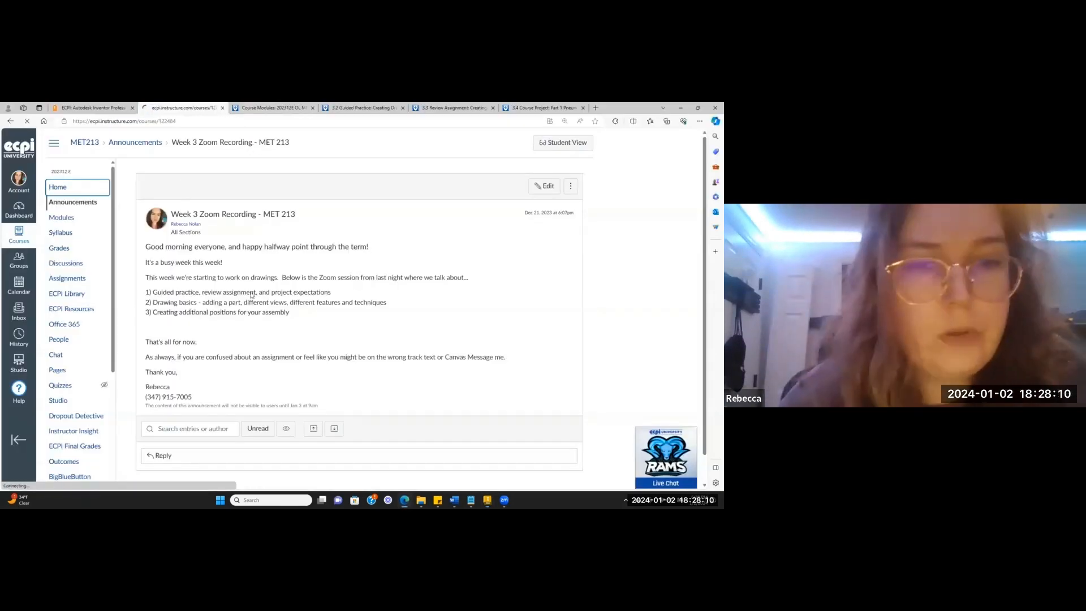
scroll(202, 291, down, 3)
click(66, 188)
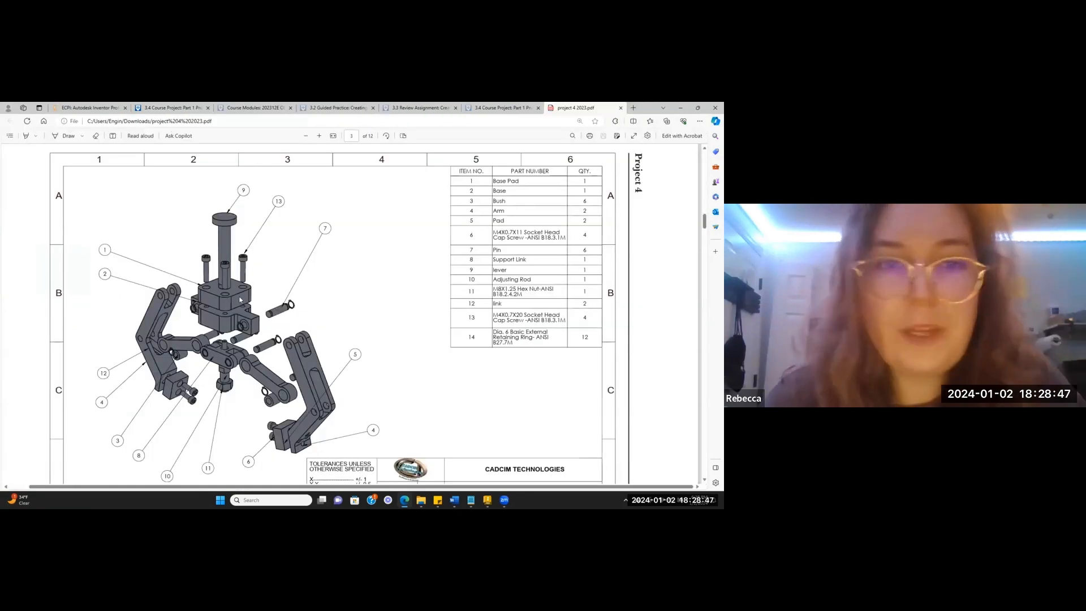
scroll(239, 169, down, 1)
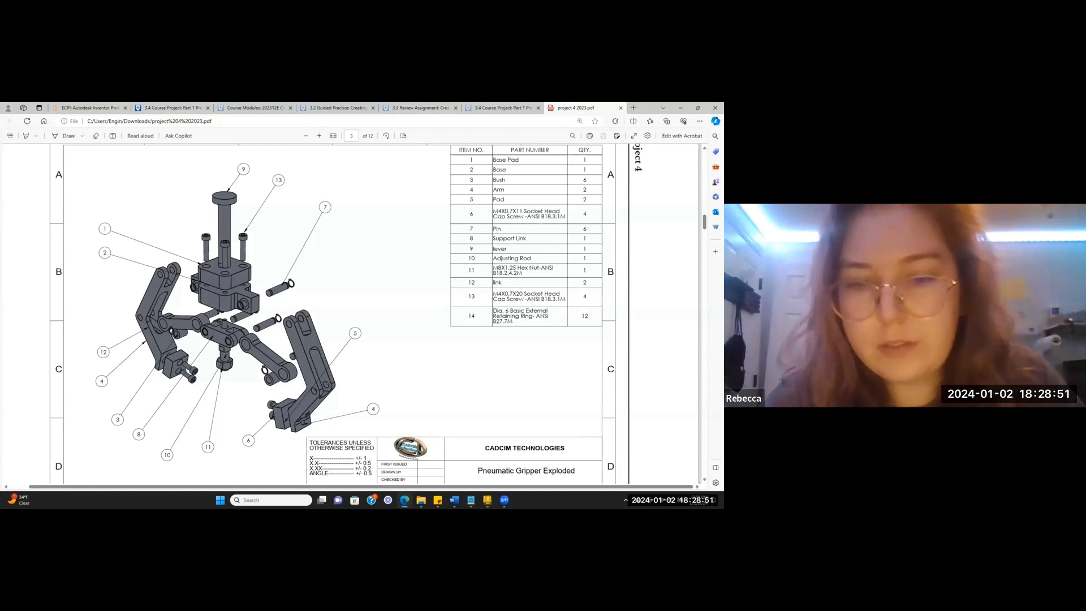
key(alt+Tab)
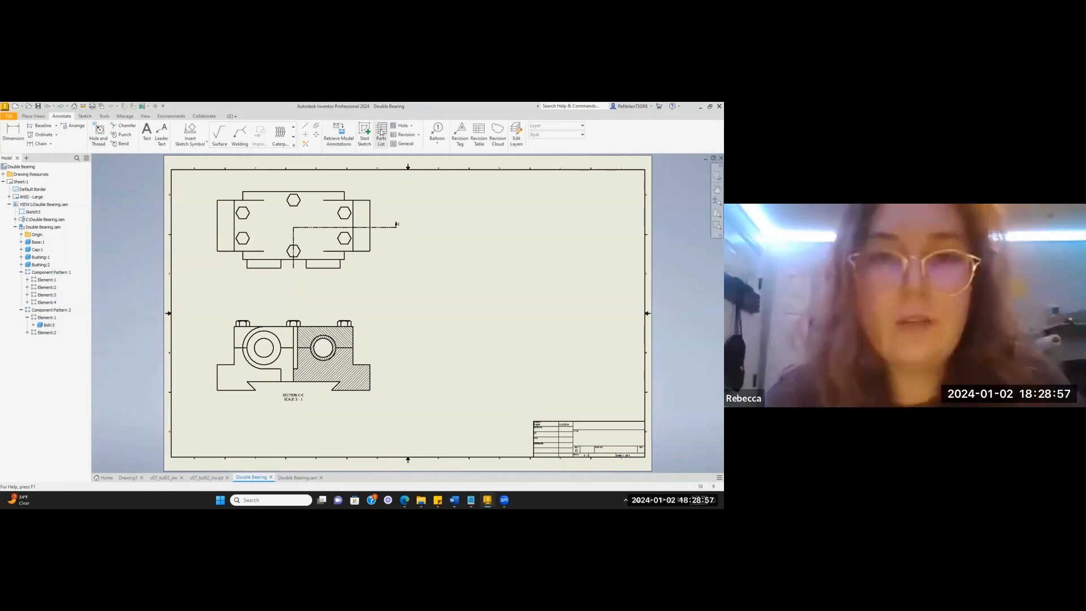
click(441, 136)
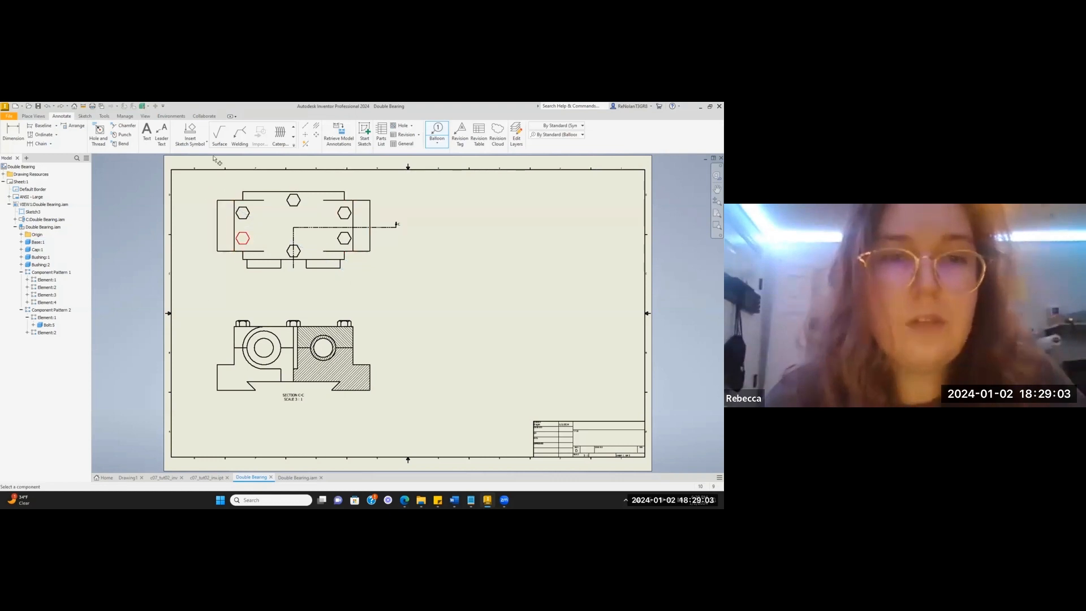
mouse_move(304, 313)
mouse_down()
mouse_move(374, 305)
mouse_move(236, 186)
mouse_up()
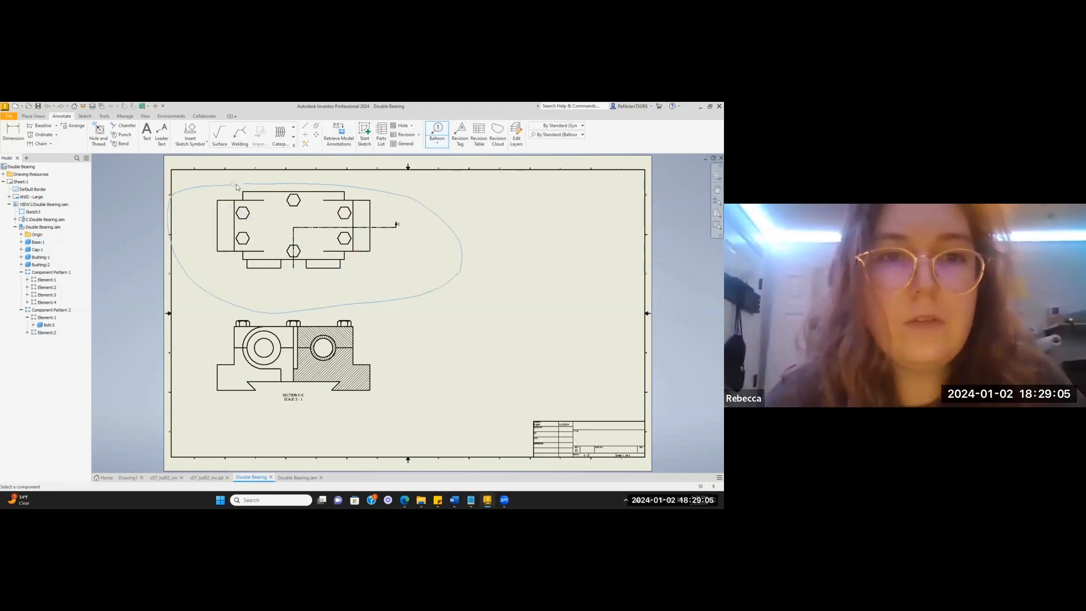
right_drag(224, 191, 231, 187)
click(225, 170)
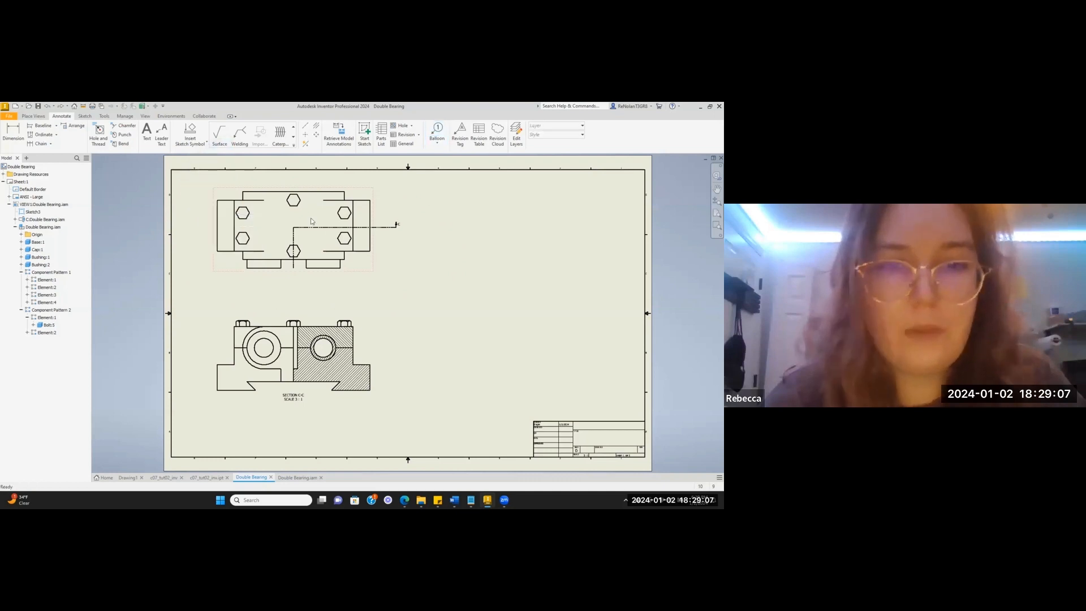
Place a single balloon on the upper-right bolt of the base view, using the Structured BOM view.
click(437, 131)
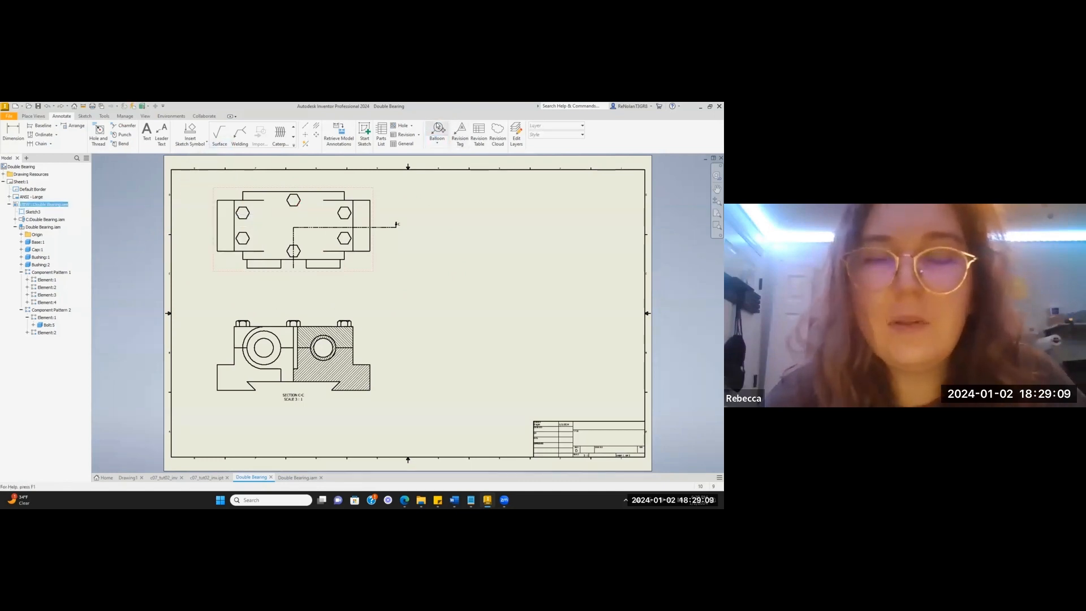
click(437, 189)
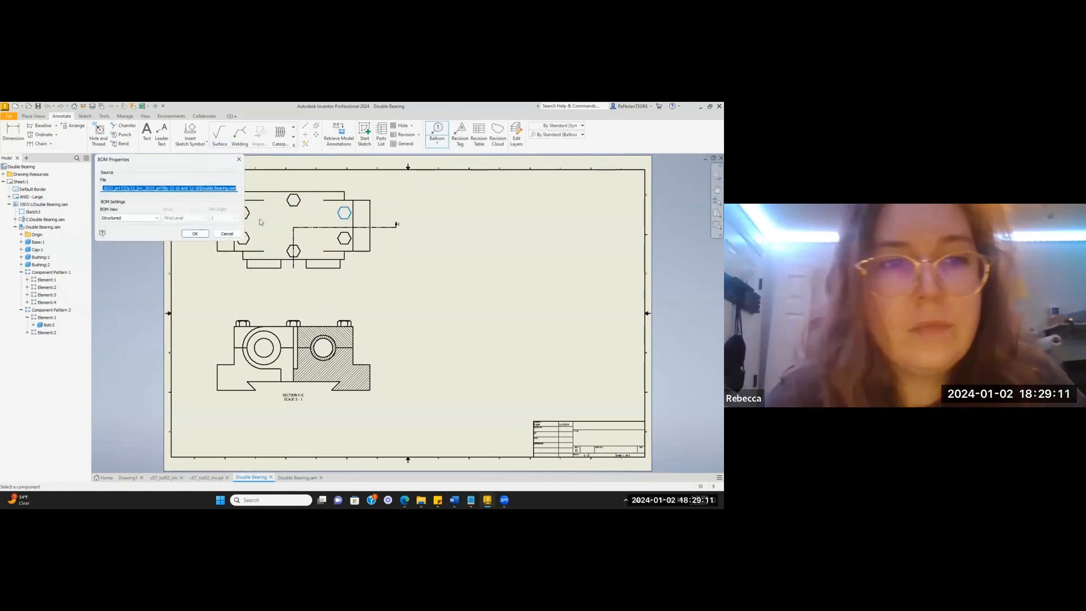
click(195, 235)
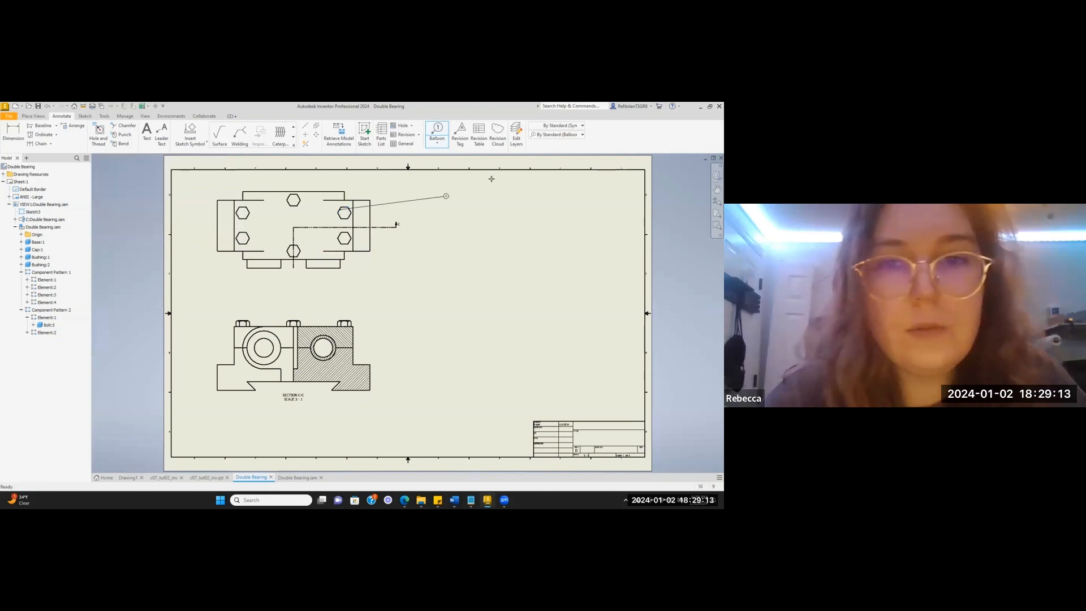
click(396, 187)
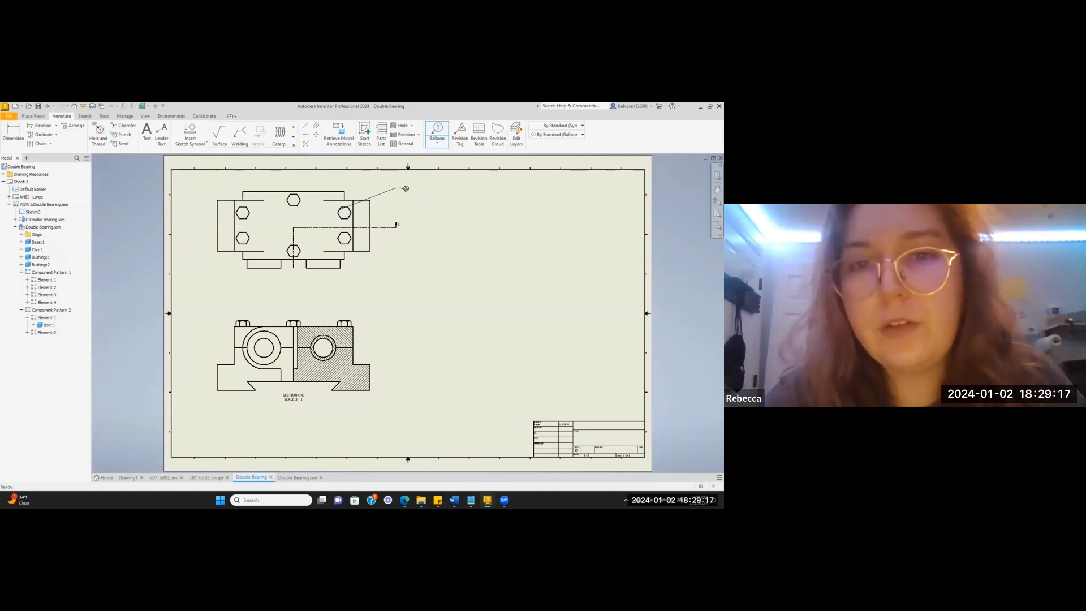
right_click(405, 190)
click(442, 190)
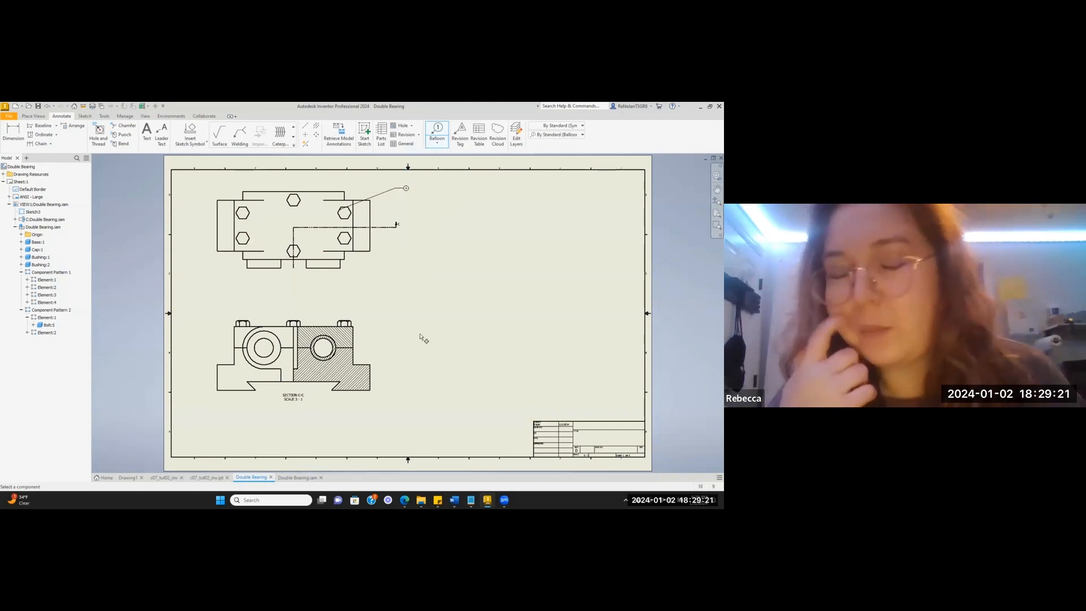
scroll(453, 182, up, 2)
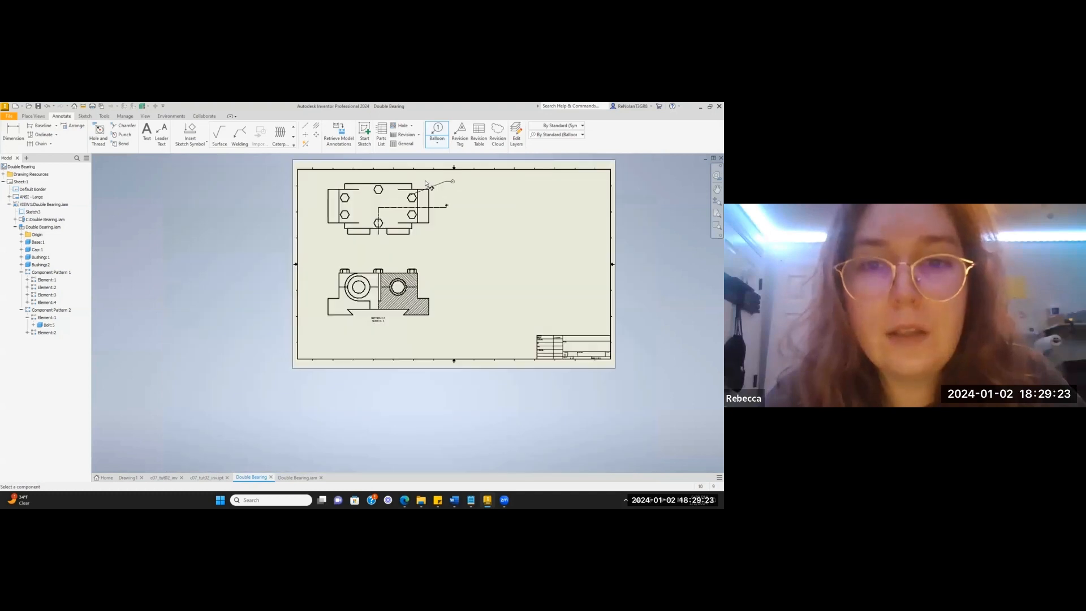
scroll(483, 184, down, 4)
scroll(498, 187, up, 5)
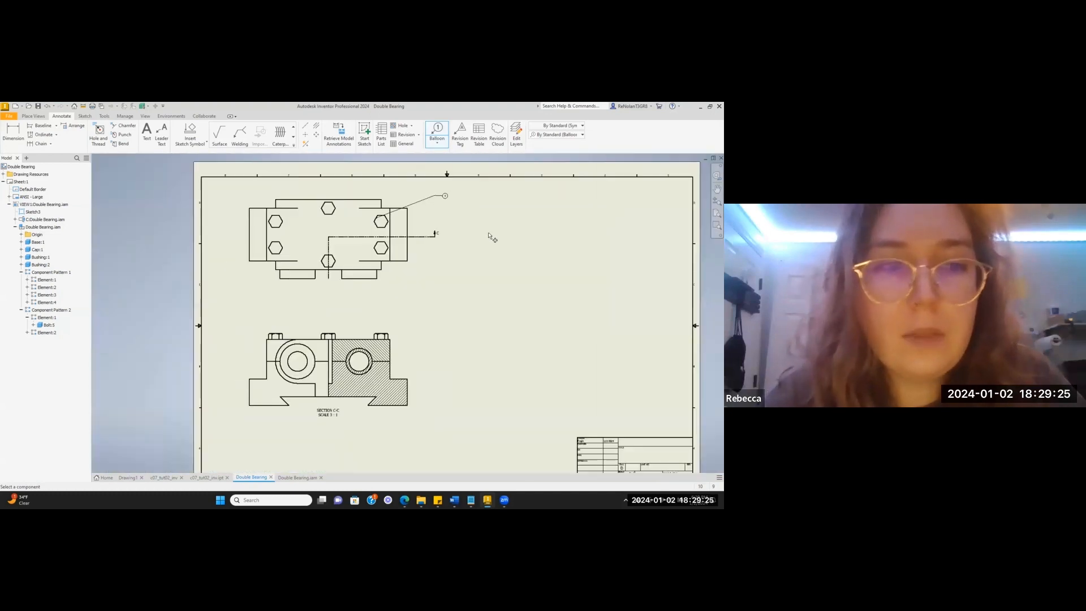
End the Balloon command and delete the single balloon attached to the upper-right bolt.
key(Escape)
drag(462, 221, 422, 181)
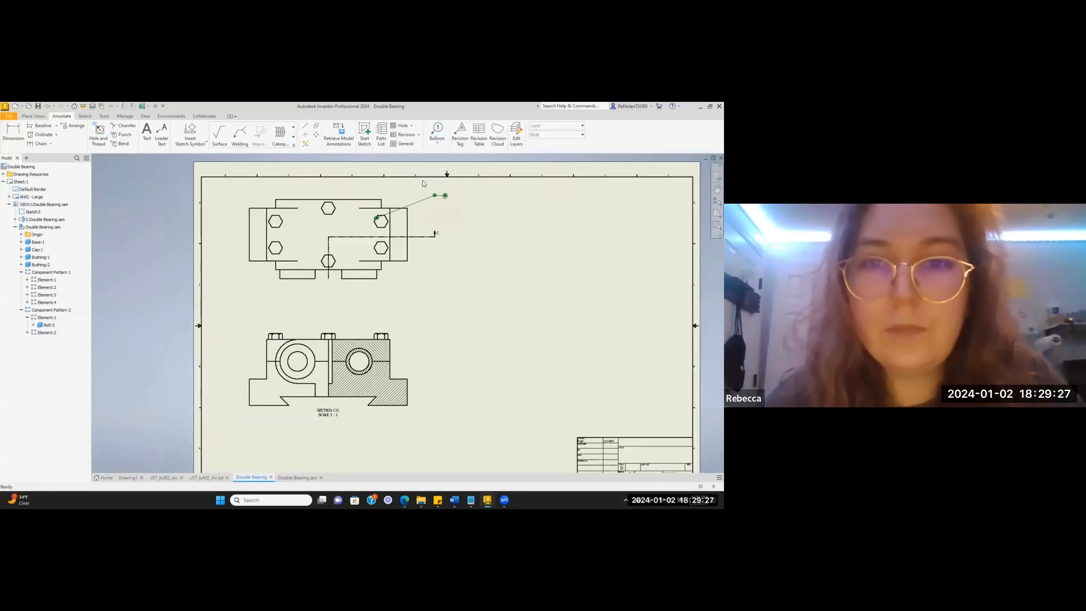
key(Delete)
Start Auto Balloon on the base view and select all of its components for ballooning.
click(437, 142)
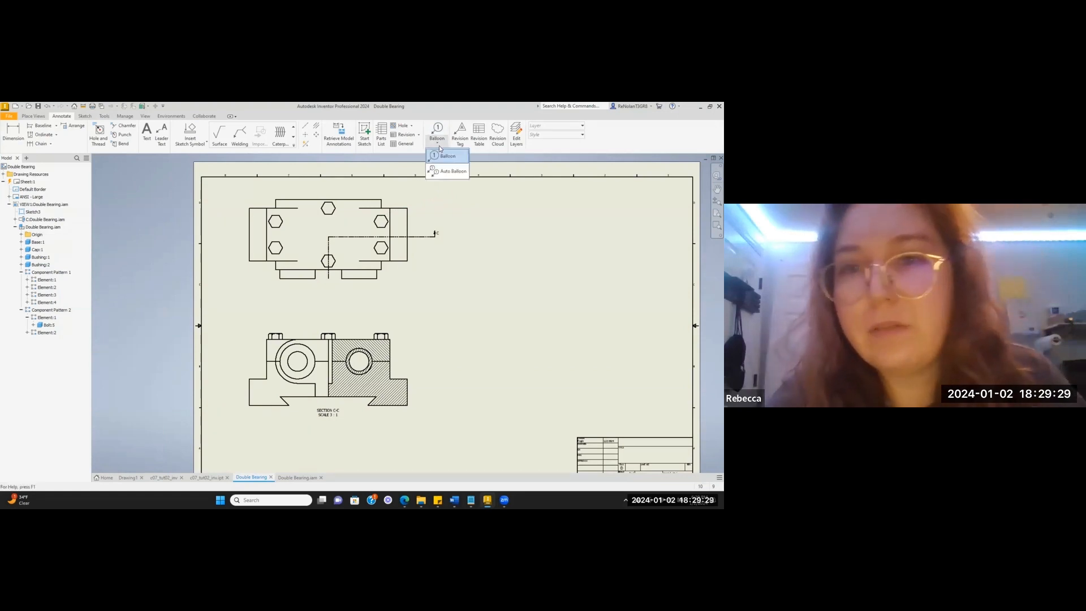
click(445, 173)
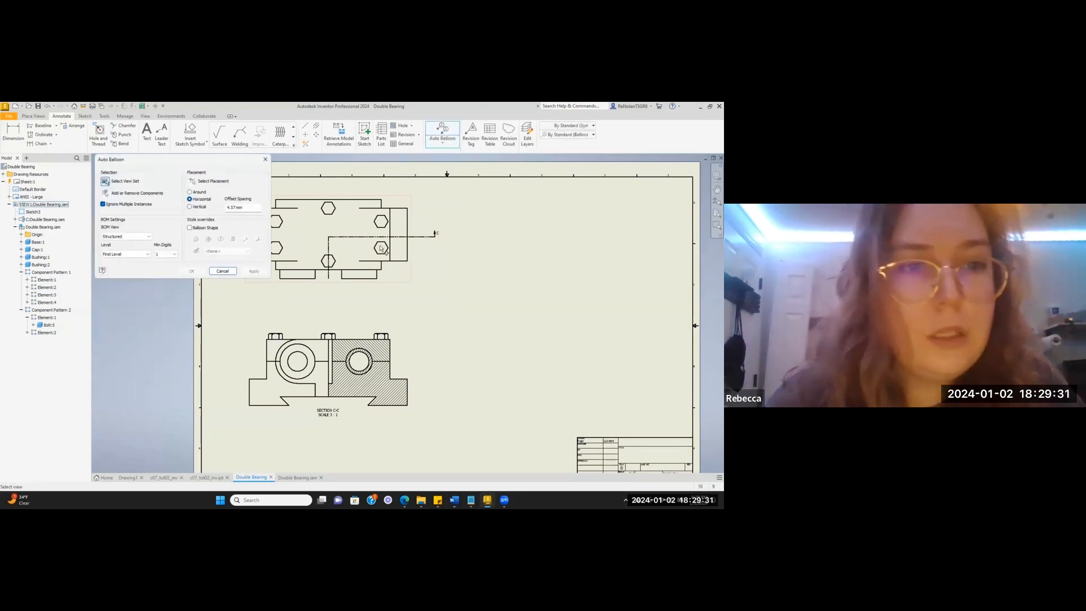
click(399, 274)
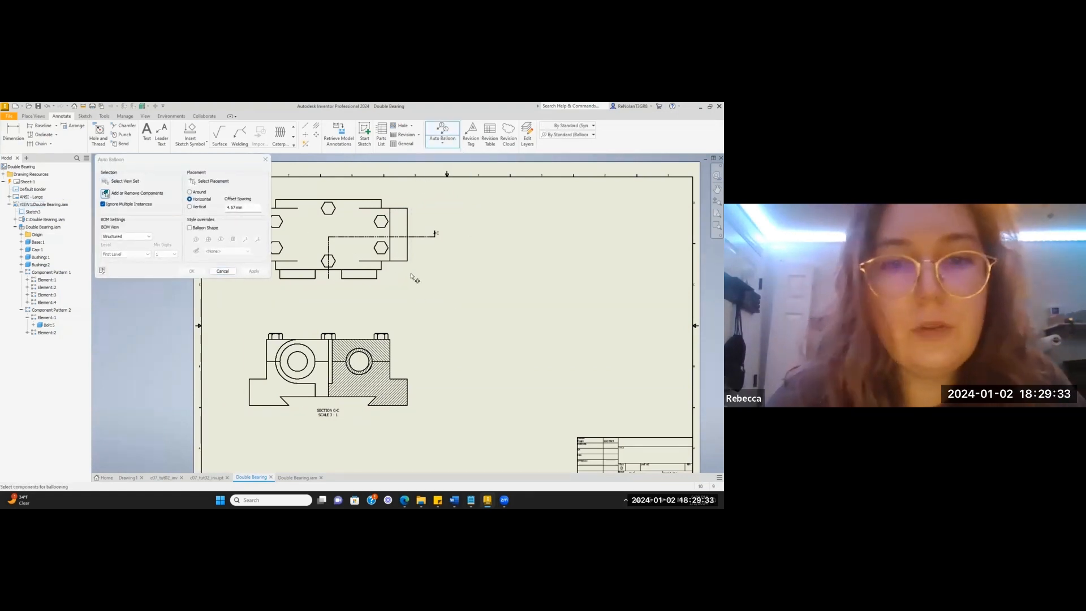
drag(474, 299, 263, 178)
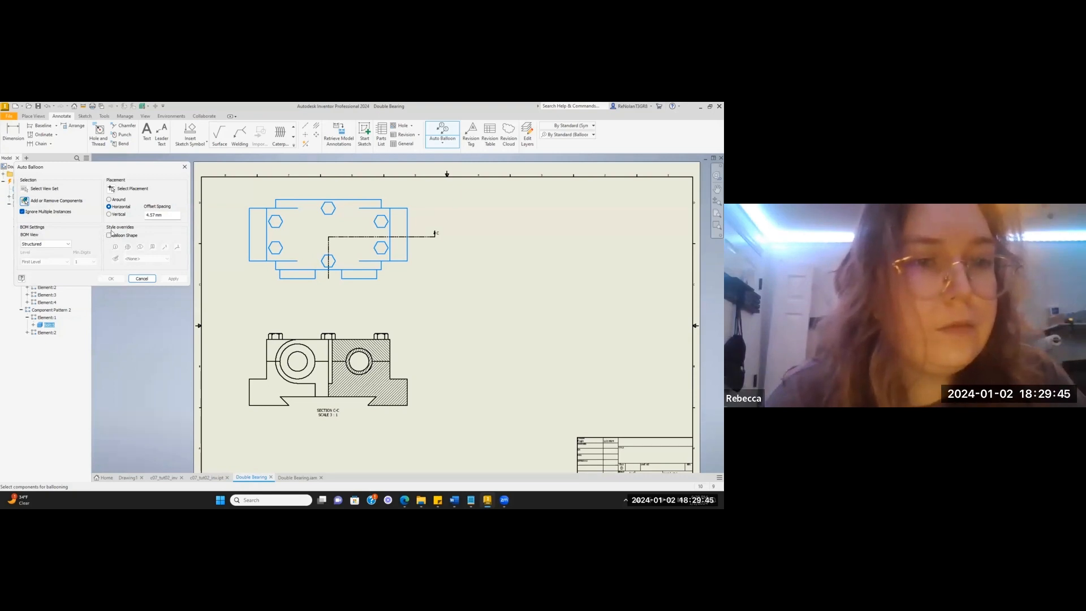
Place the automatic balloons in a horizontal row beyond the base view's upper-right corner and apply them.
click(112, 190)
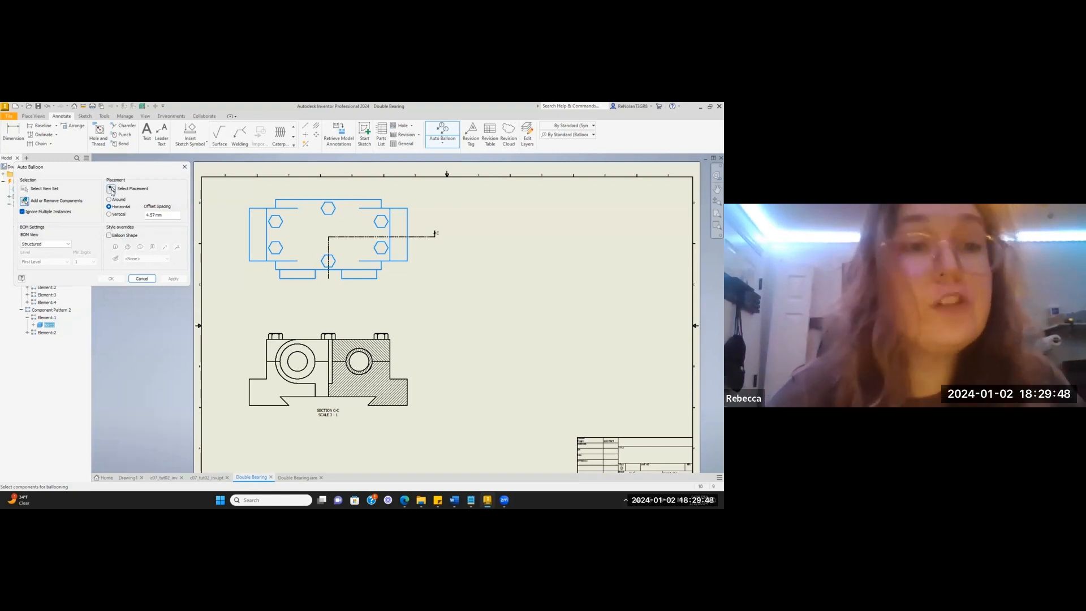
click(432, 194)
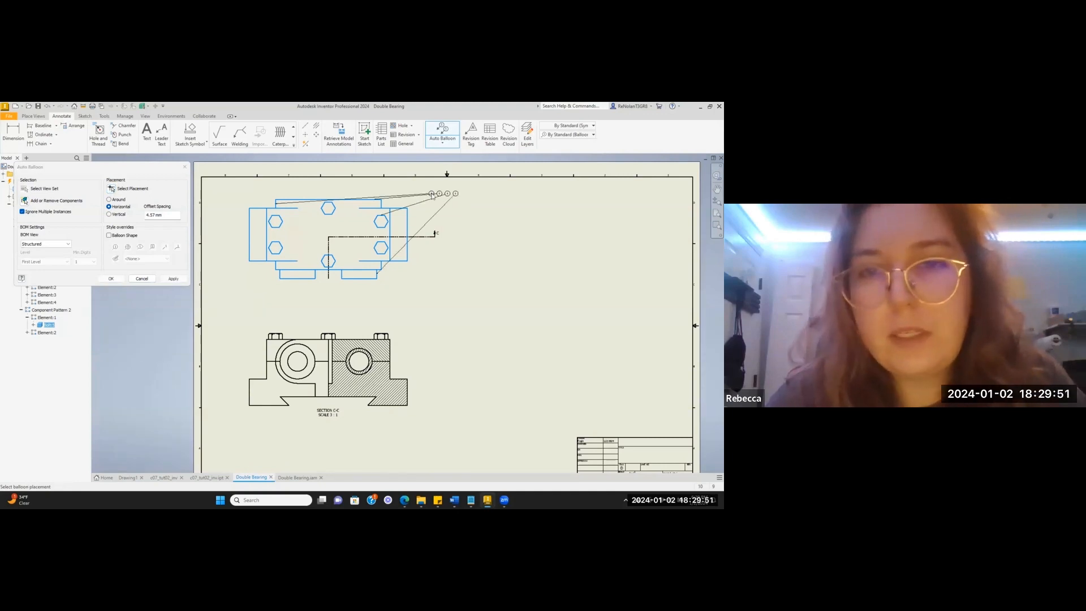
scroll(478, 191, down, 2)
scroll(466, 183, up, 5)
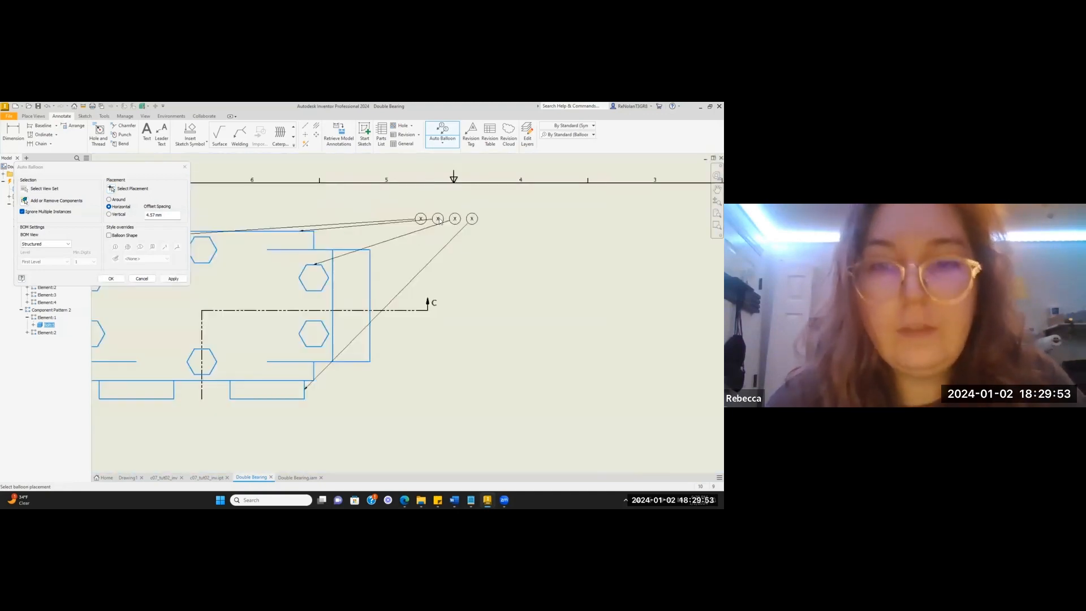
click(172, 279)
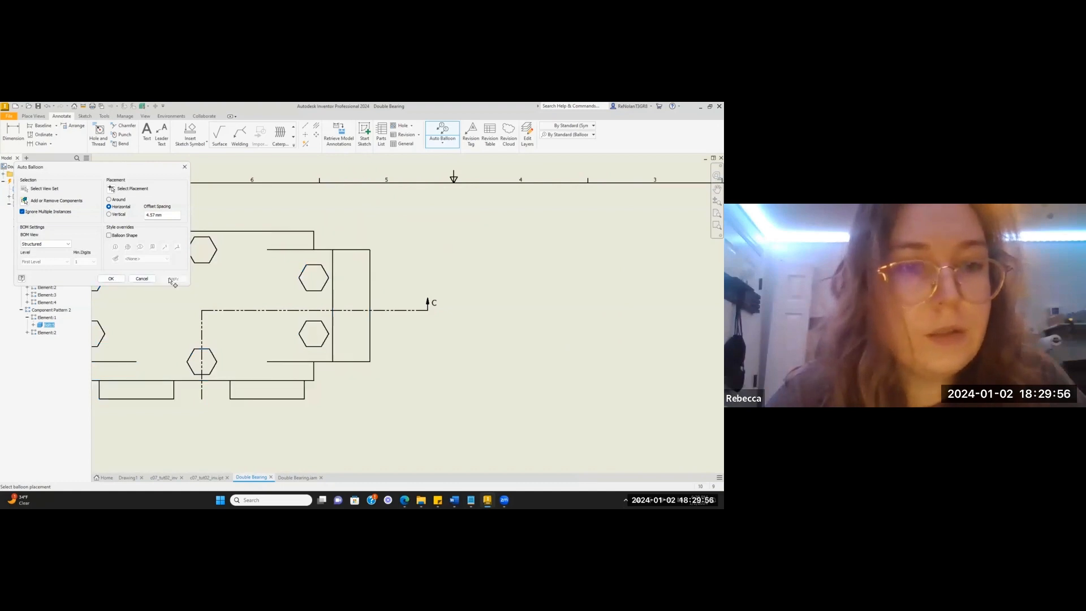
click(185, 167)
Move balloon 1 from the row to just above the base view's upper-left corner.
scroll(405, 245, up, 4)
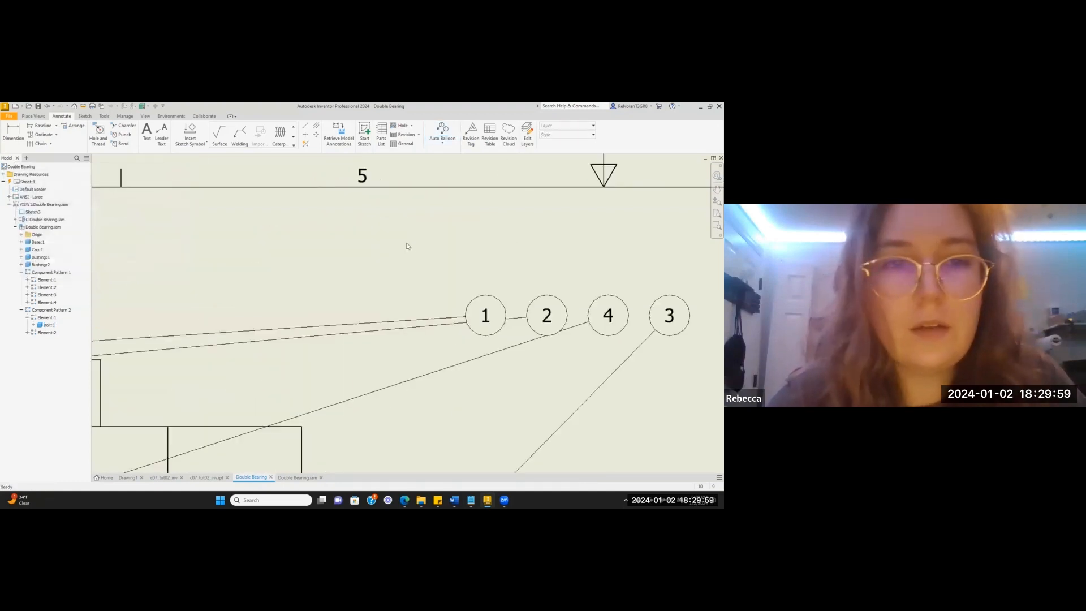
scroll(426, 272, down, 6)
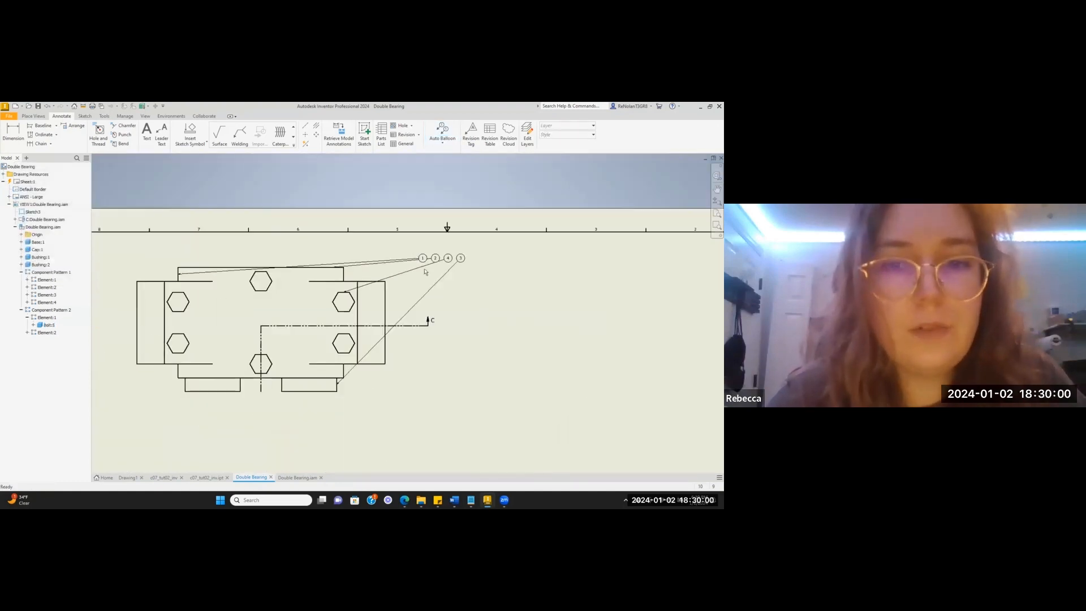
click(285, 260)
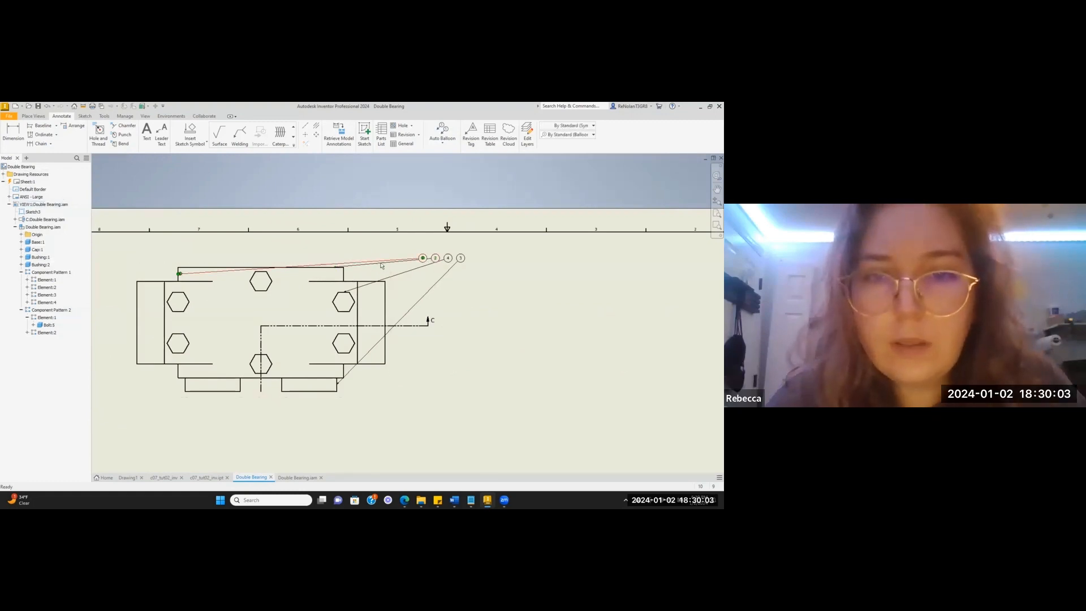
key(Escape)
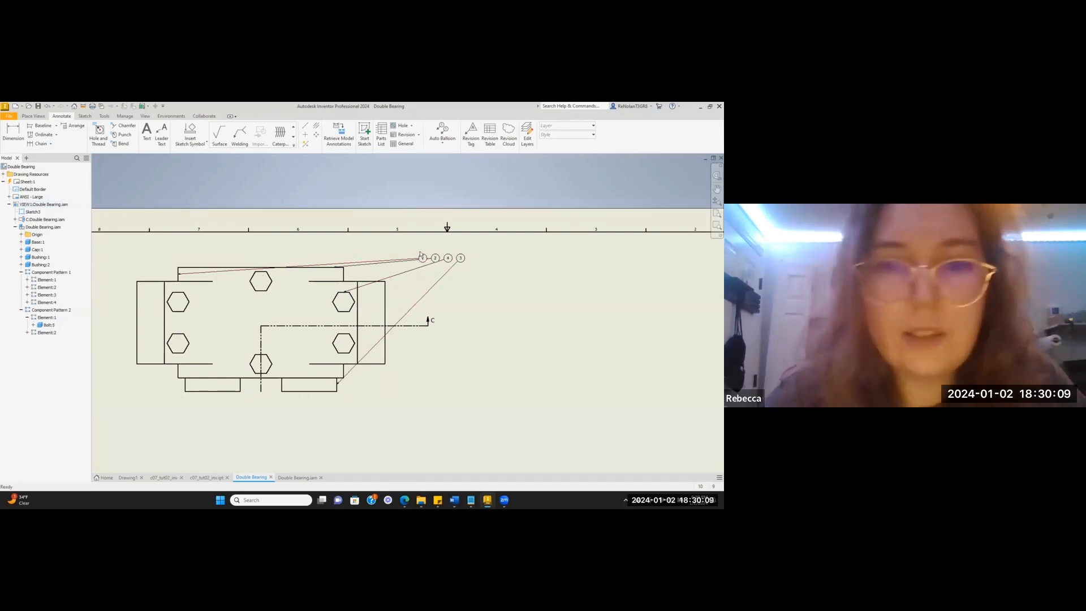
drag(423, 258, 142, 249)
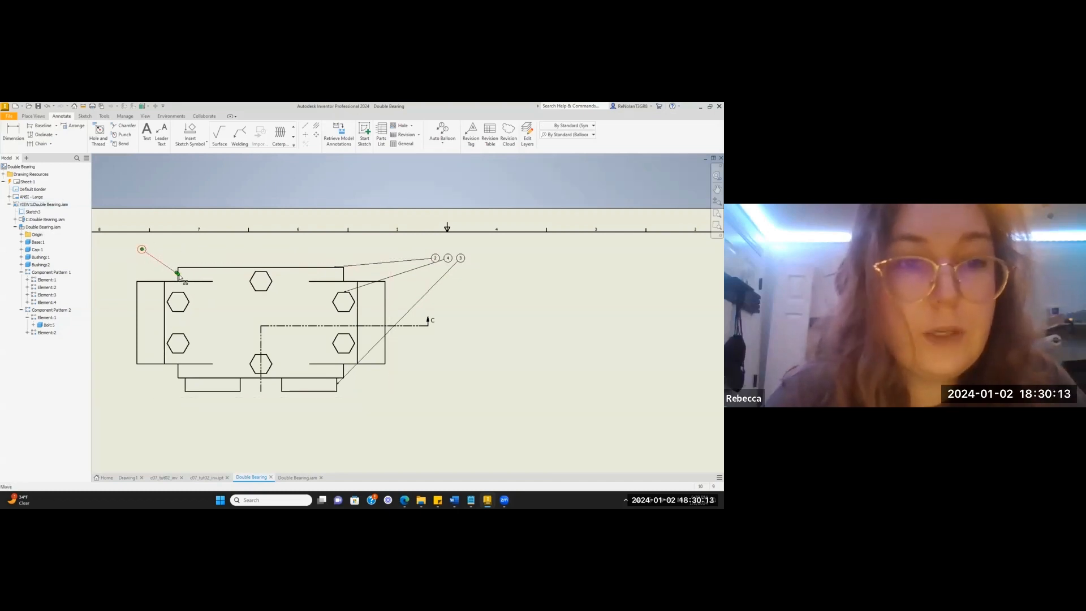
Try attaching balloon 1's leader to the cap's upper edge and moving balloon 2 above the cap, and undo both changes.
drag(177, 274, 196, 267)
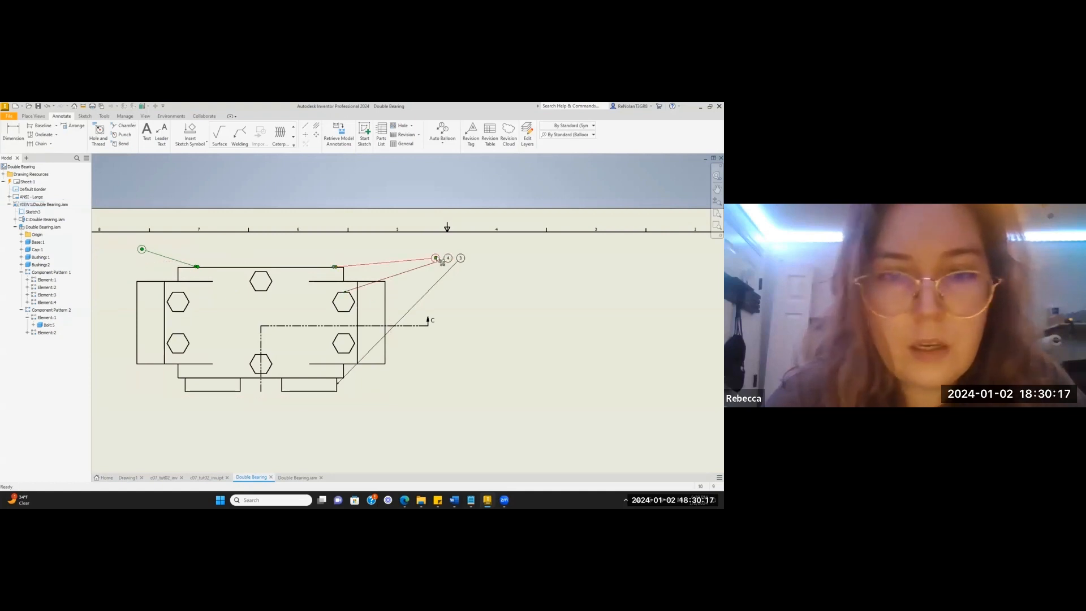
drag(439, 260, 334, 240)
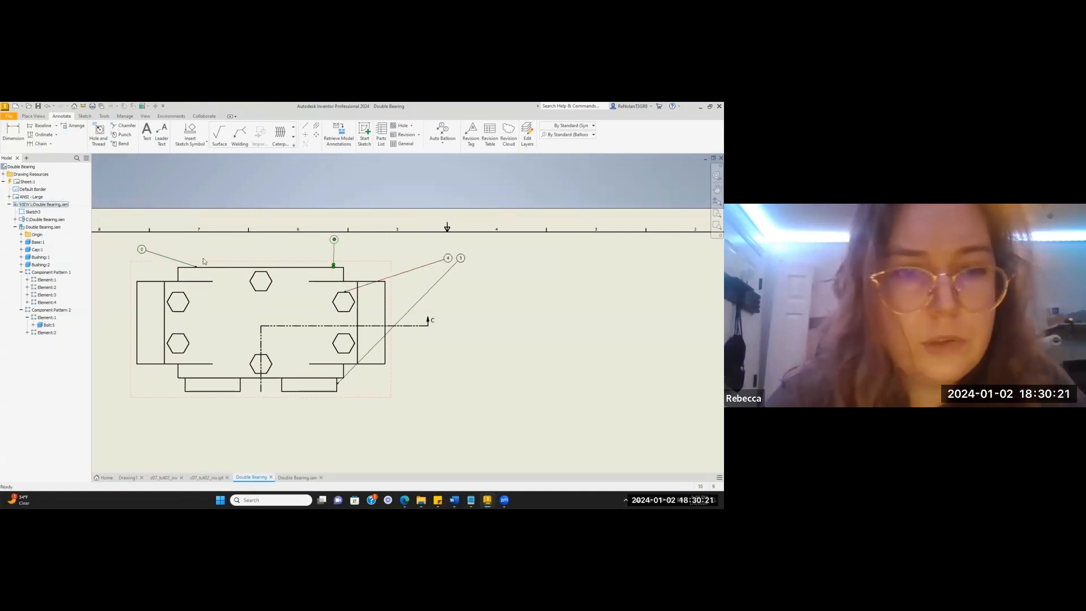
click(47, 106)
Reattach balloon 1's leader to the upper edge of the base's left flange.
click(185, 282)
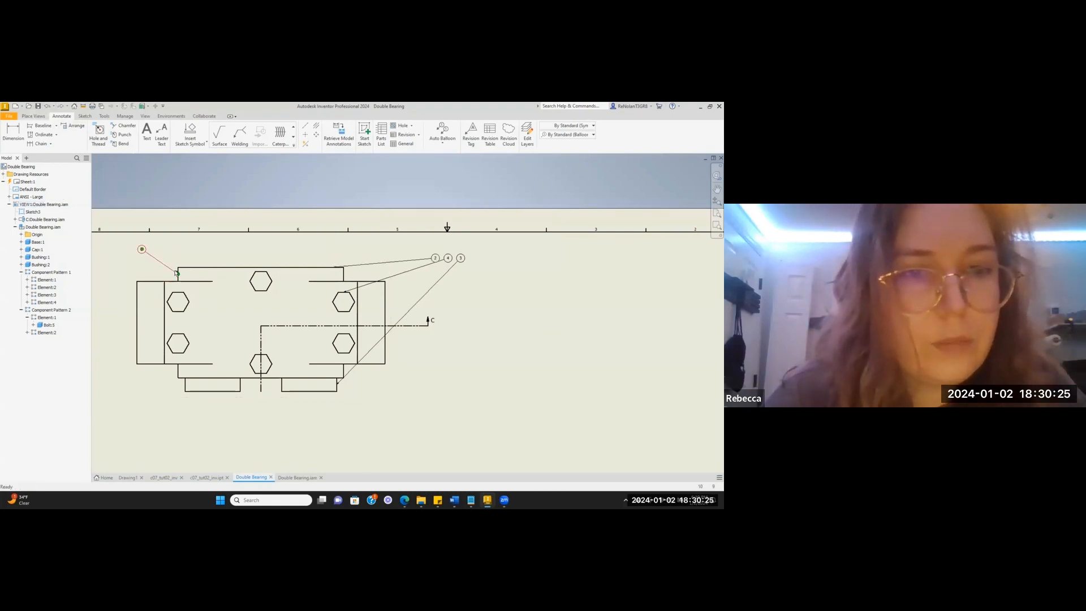
click(176, 273)
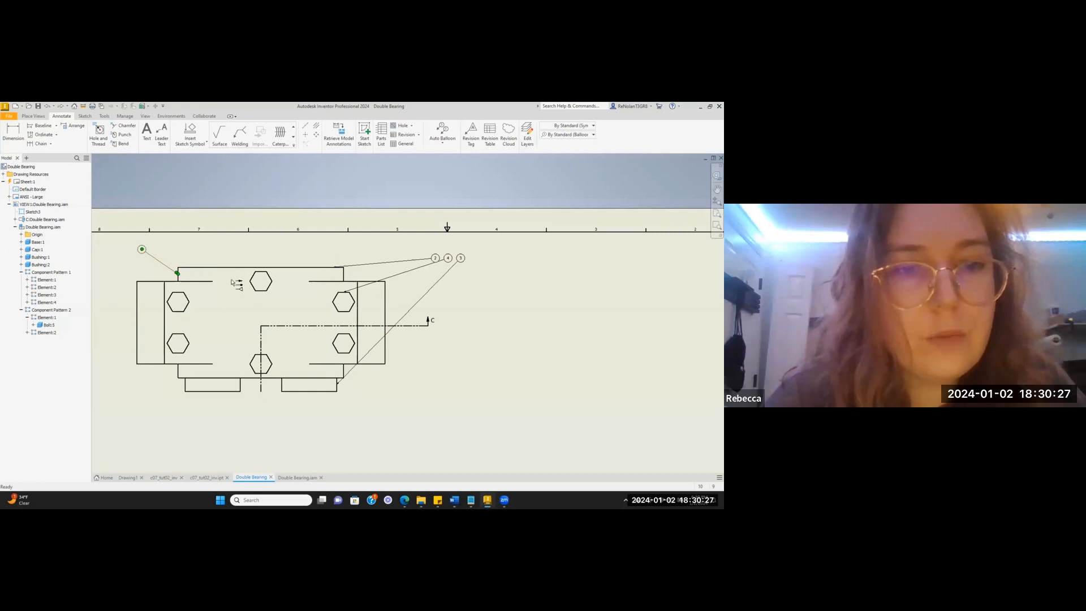
drag(179, 276, 154, 285)
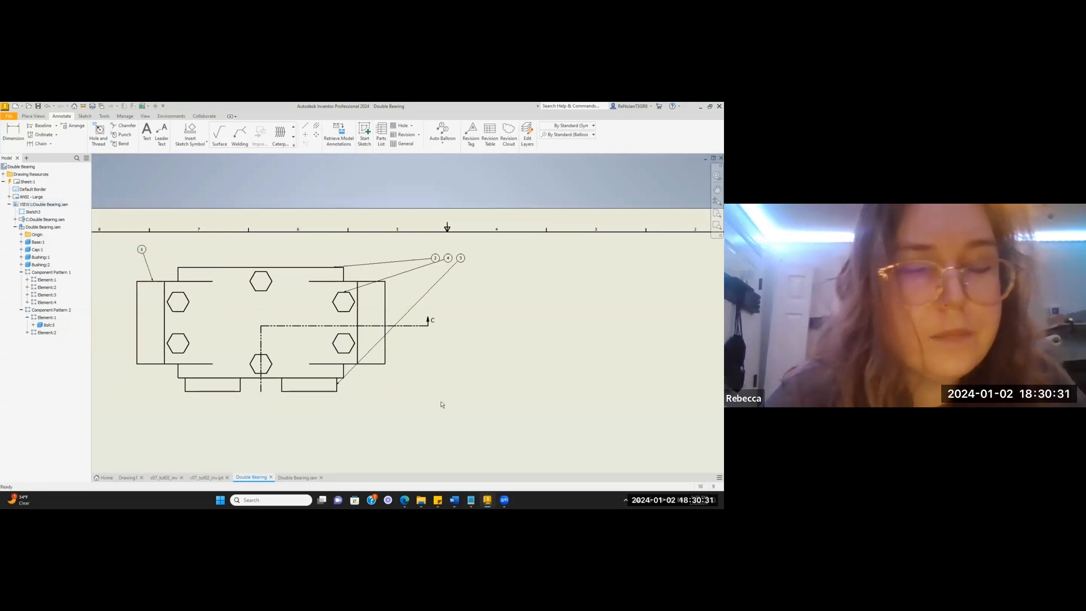
Move balloon 2 directly above the cap's right end and balloon 3 beside the right bushing.
drag(435, 258, 333, 241)
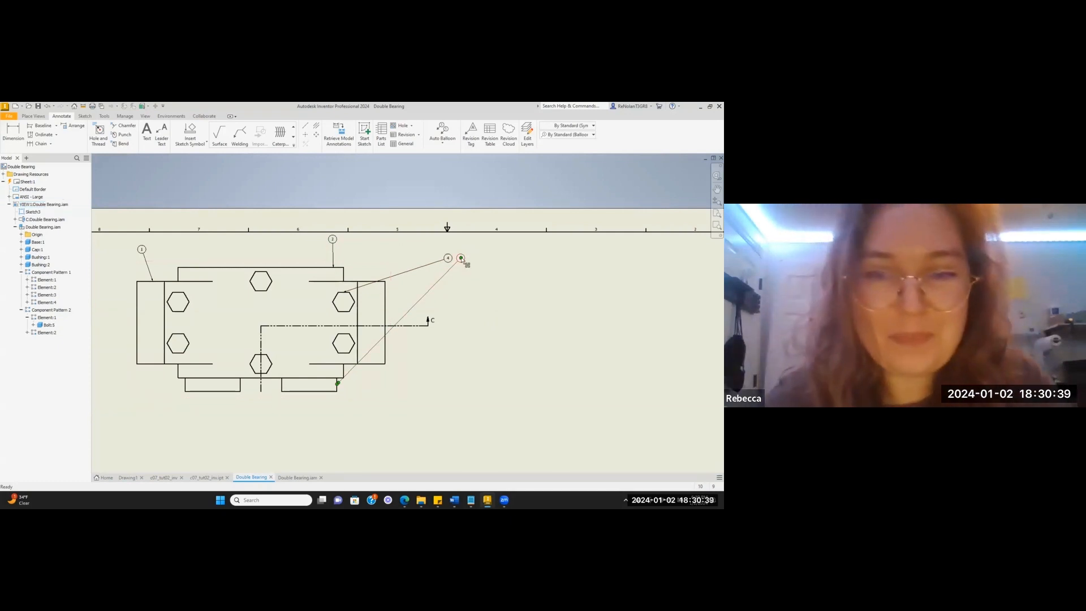
drag(461, 258, 390, 391)
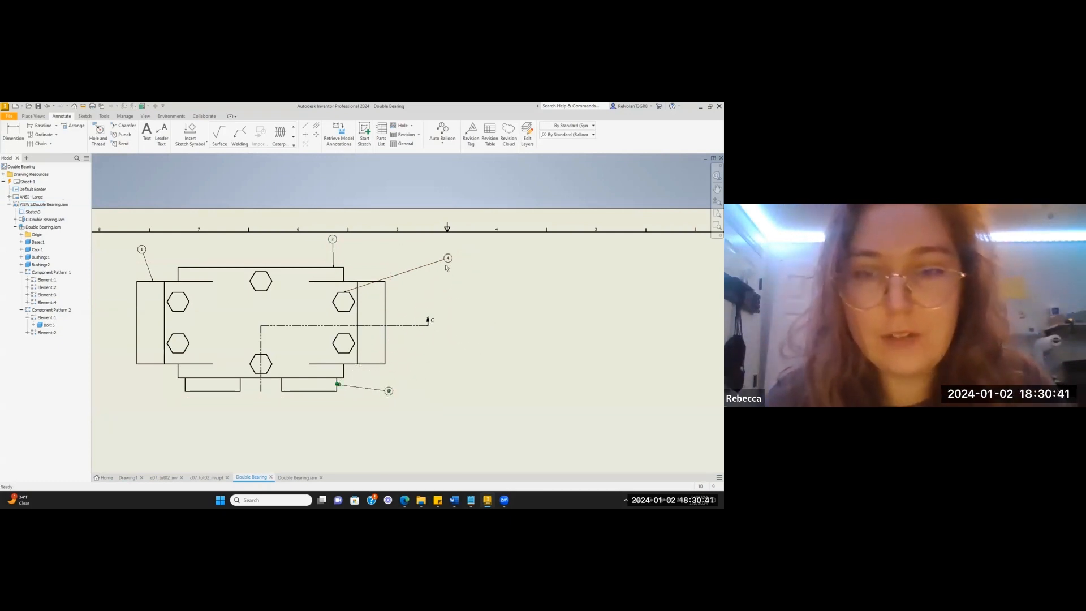
click(568, 284)
Insert a parts list generated from the base view, wrapping left, in the empty area above the title block.
click(383, 136)
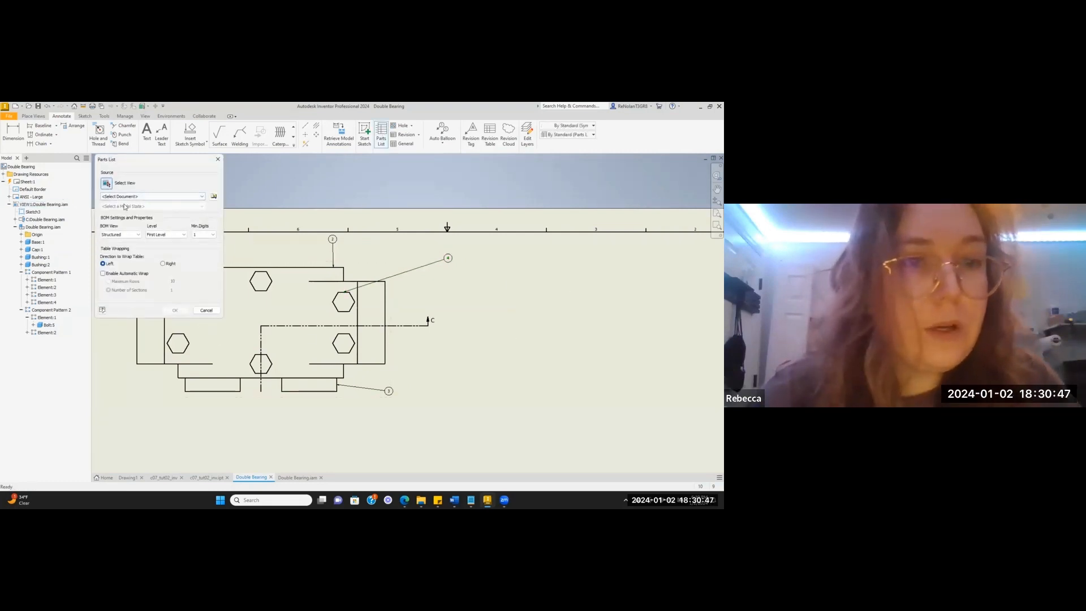
click(365, 385)
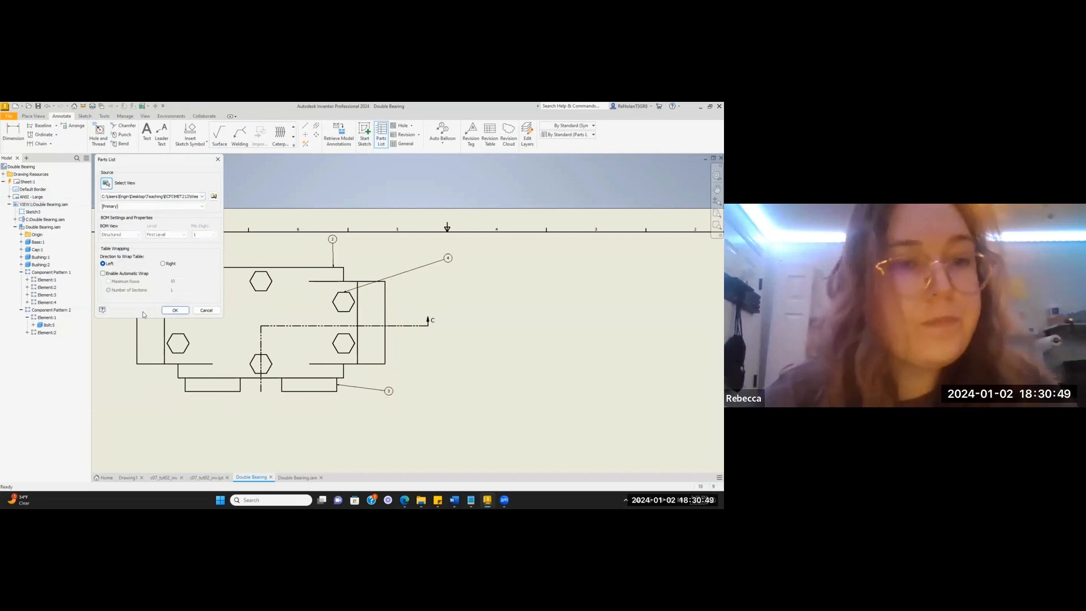
click(174, 310)
scroll(468, 252, up, 2)
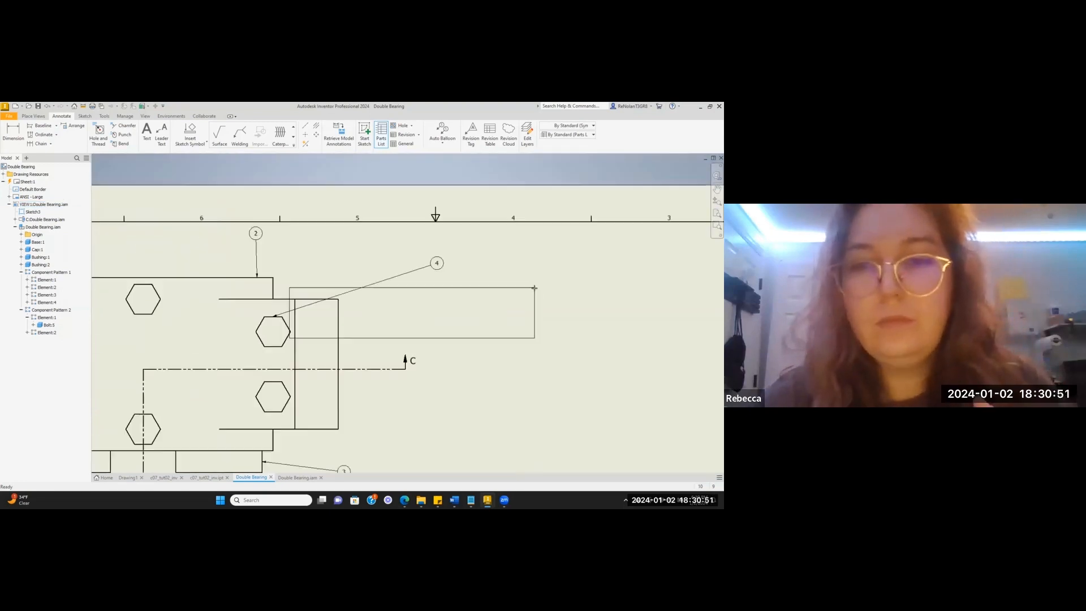
scroll(534, 288, down, 5)
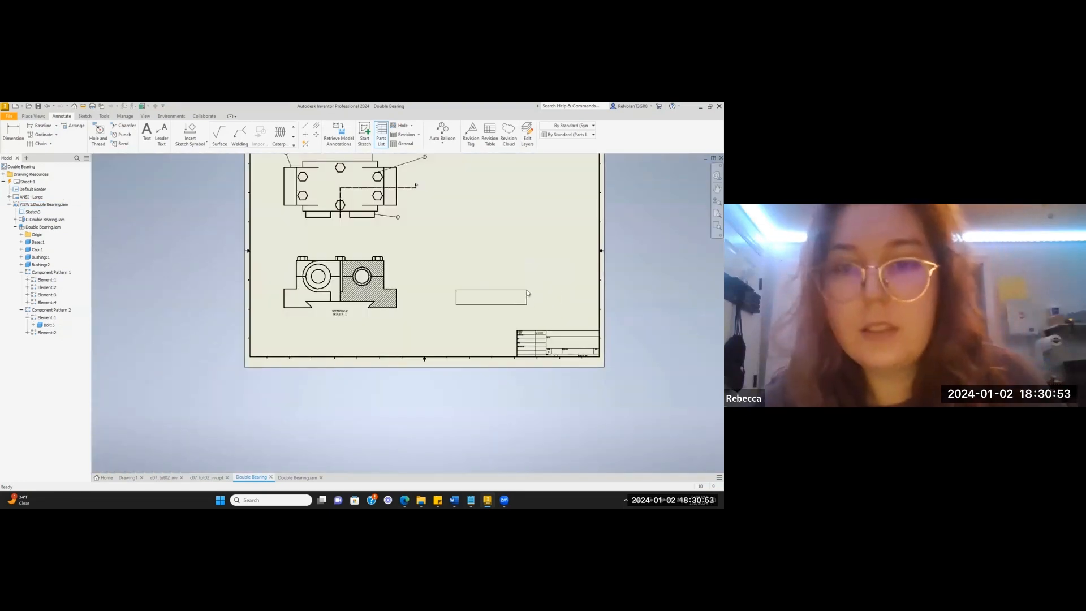
click(528, 293)
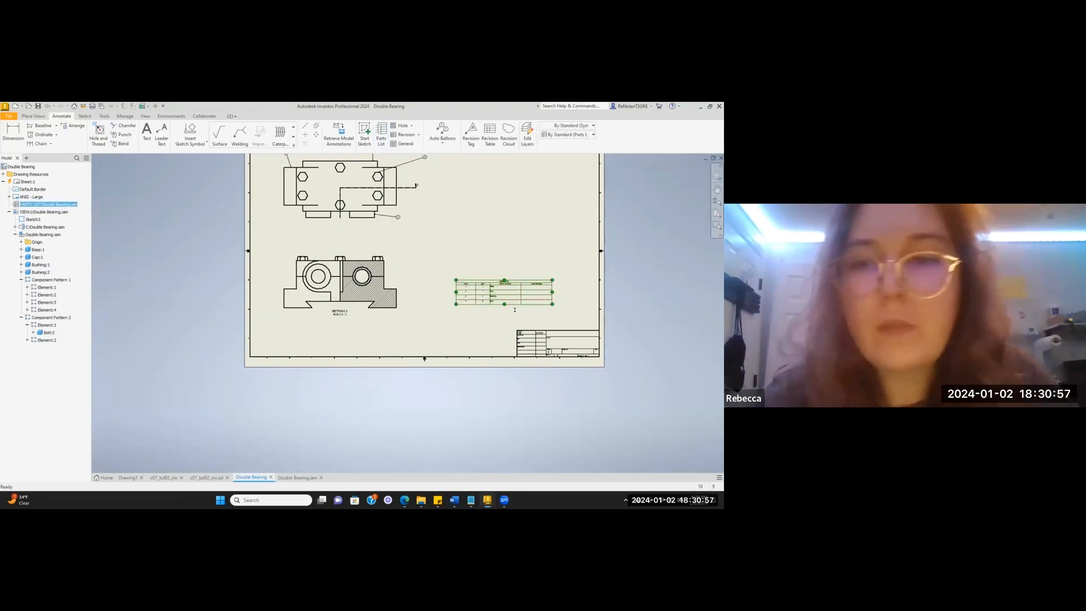
Open the placed parts list for editing and examine its item, quantity, part number and description columns.
double_click(512, 297)
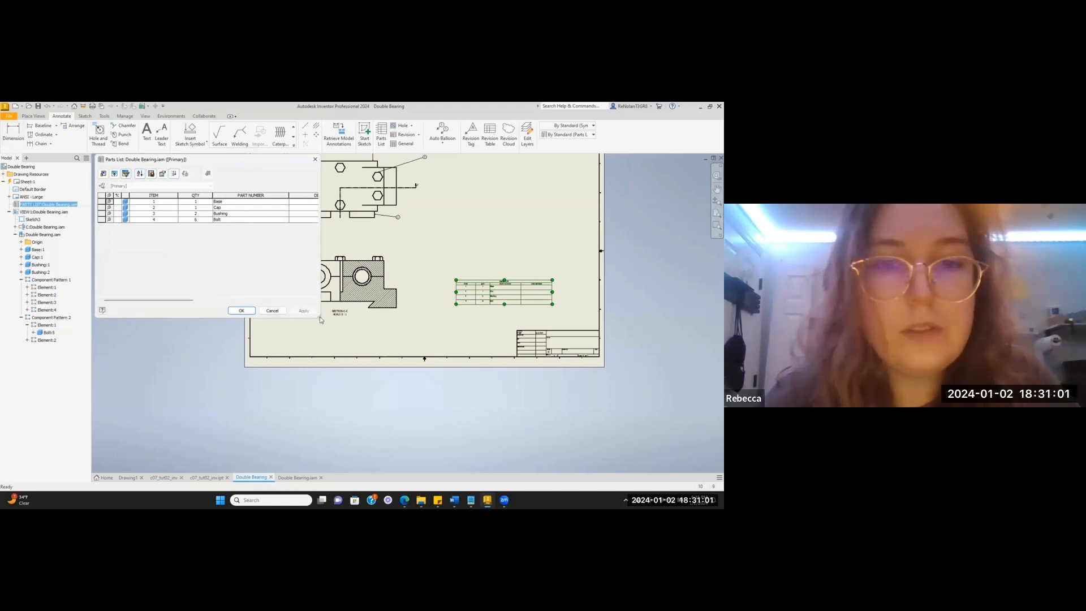
drag(319, 319, 378, 345)
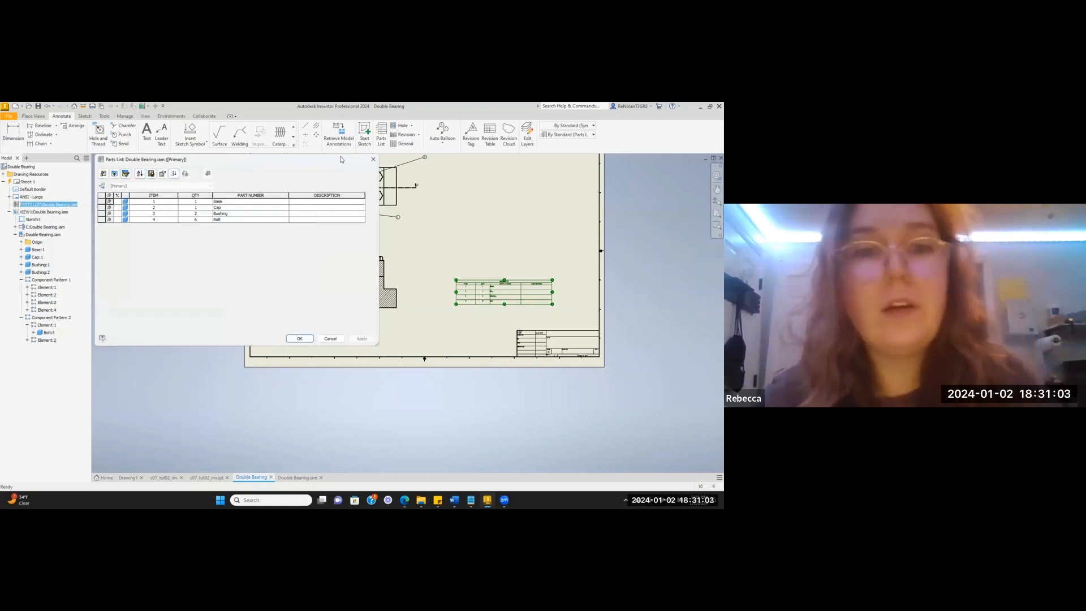
click(372, 160)
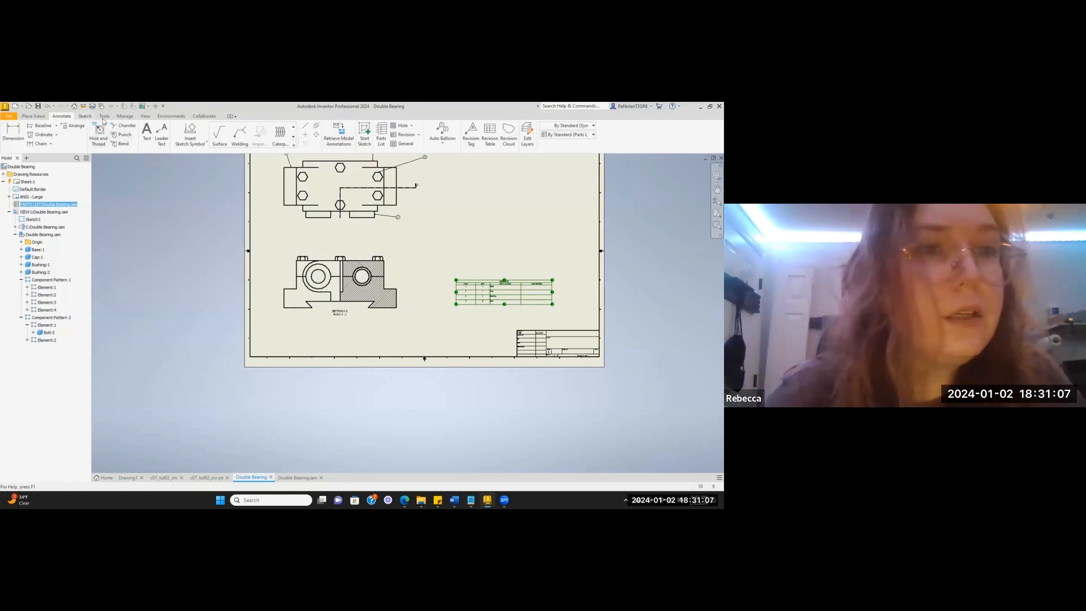
Add a leader note reading NOTE from the top view's lower-right bolt, bending the leader toward the empty area above the parts list.
click(85, 116)
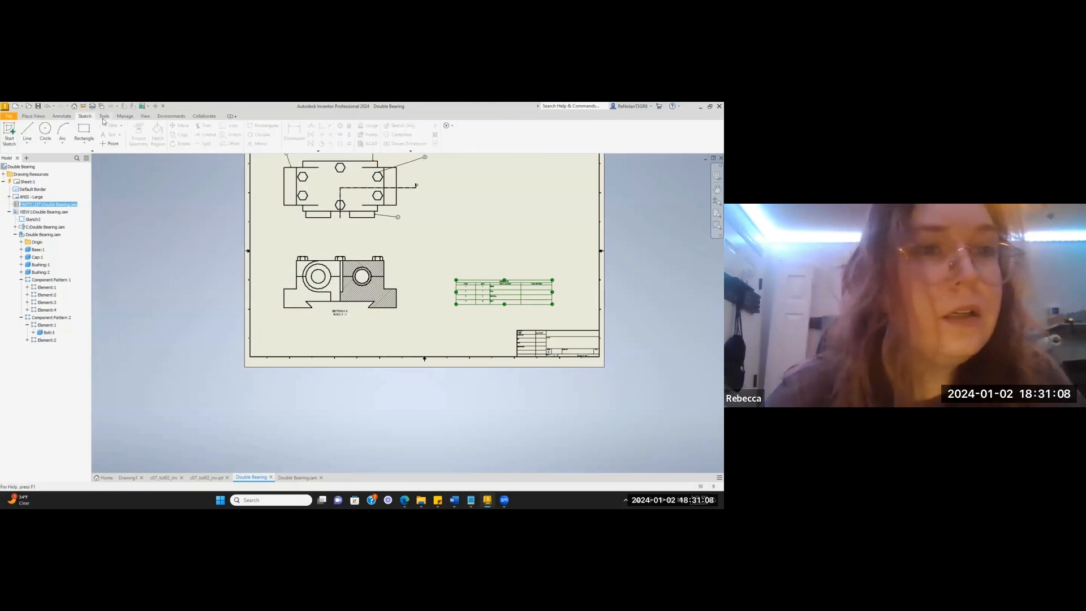
click(62, 116)
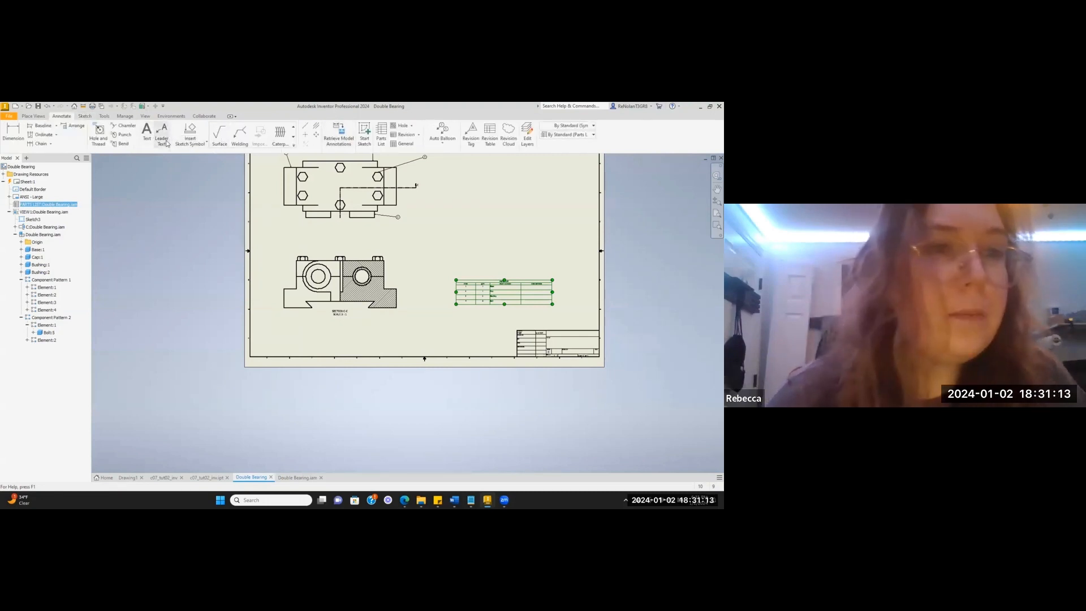
click(164, 141)
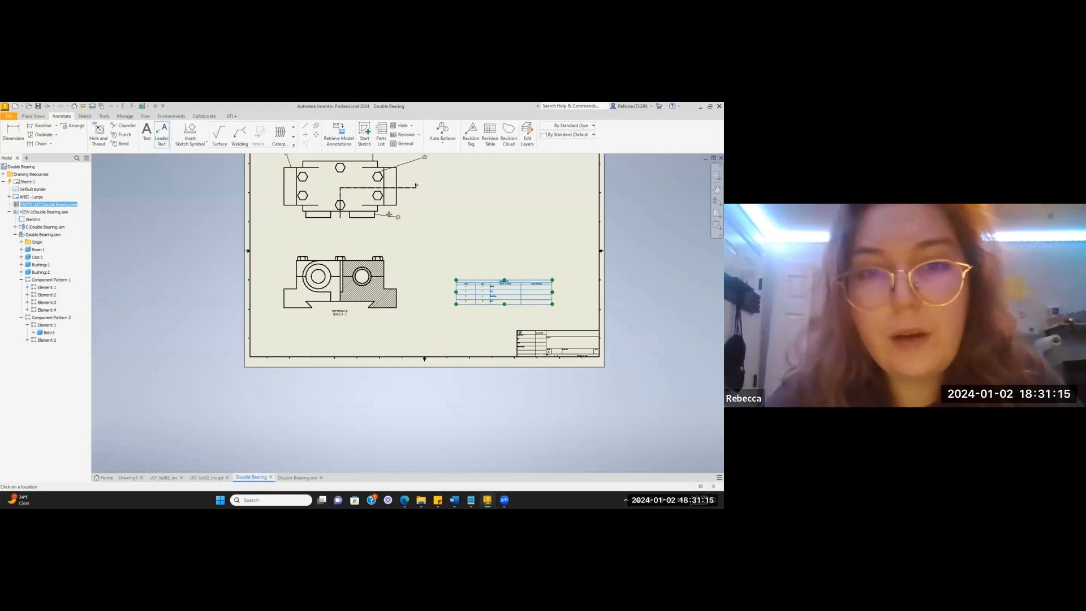
click(382, 199)
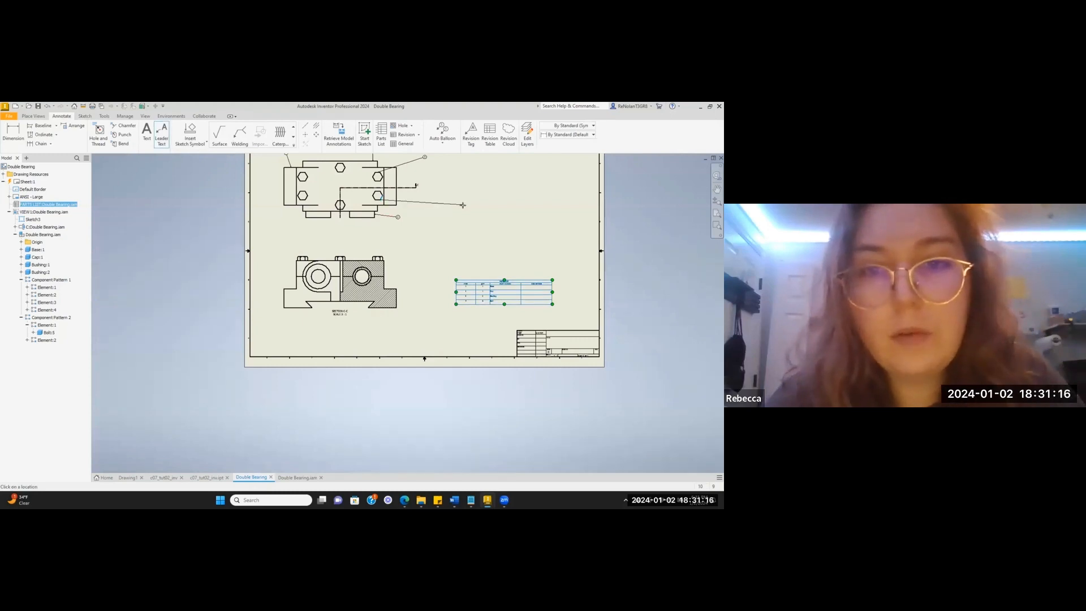
right_click(511, 241)
click(545, 240)
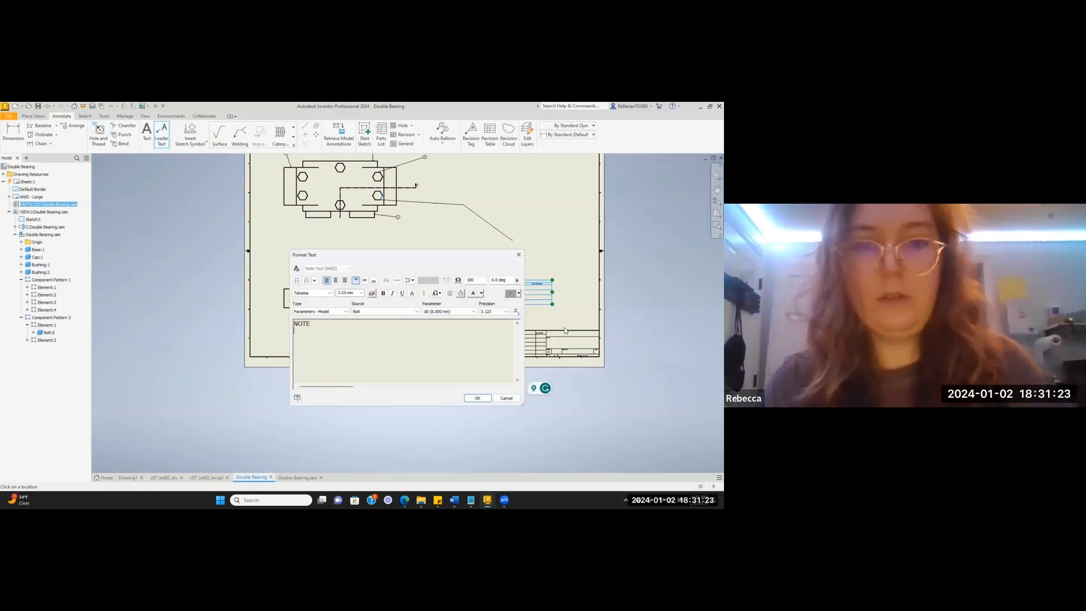
click(478, 398)
click(564, 243)
scroll(522, 217, up, 3)
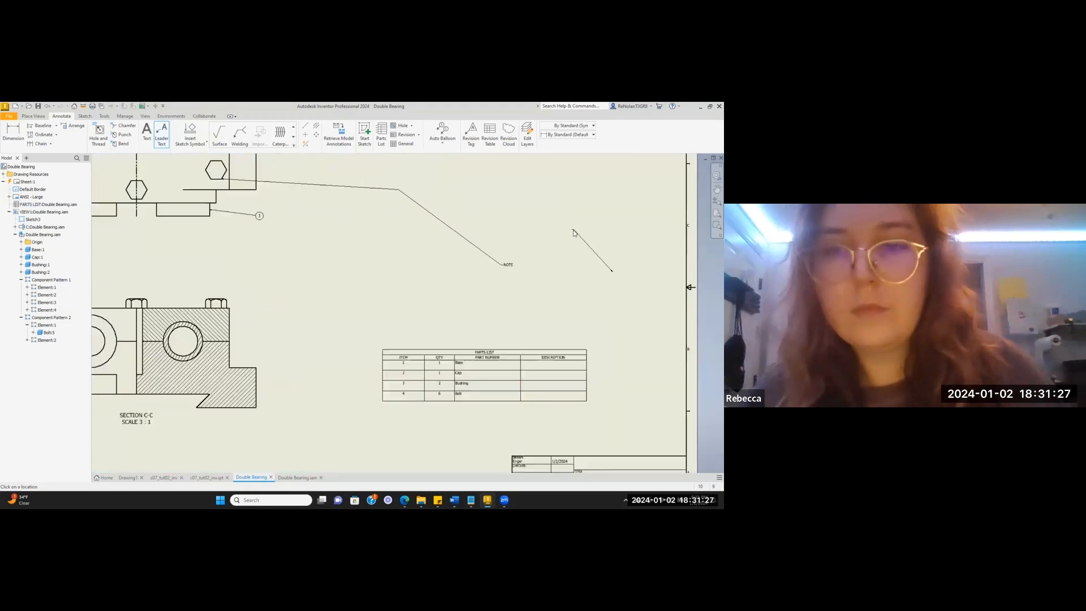
right_click(573, 230)
click(629, 263)
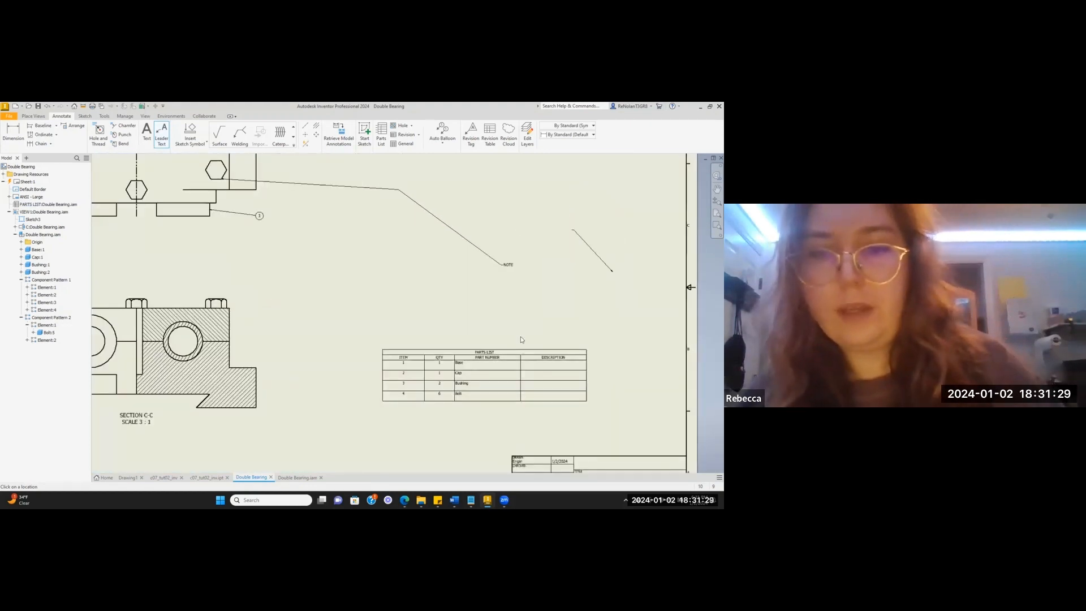
key(Escape)
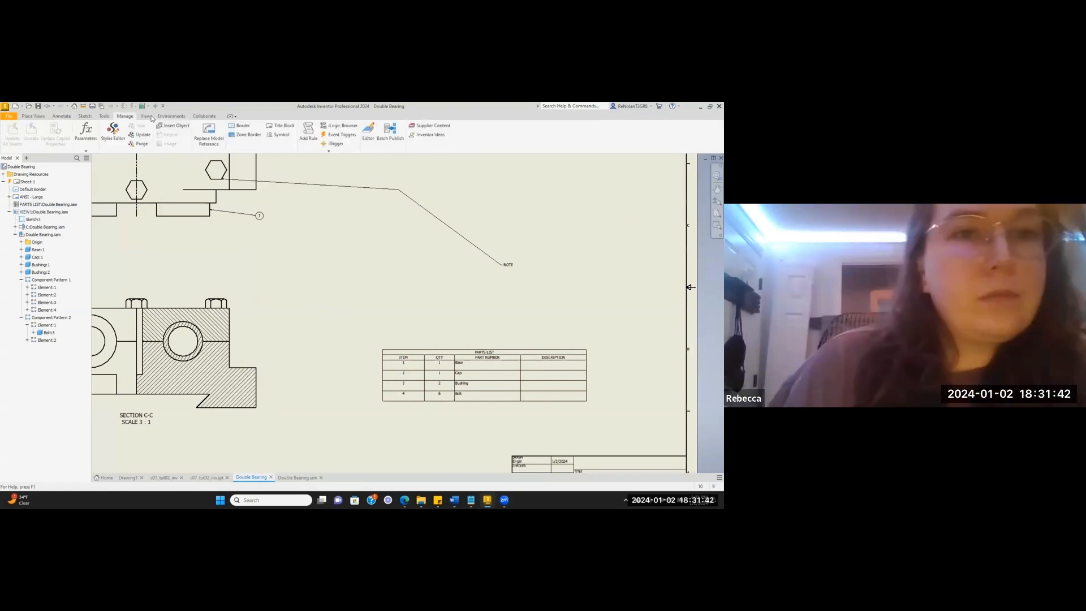
click(146, 116)
click(171, 116)
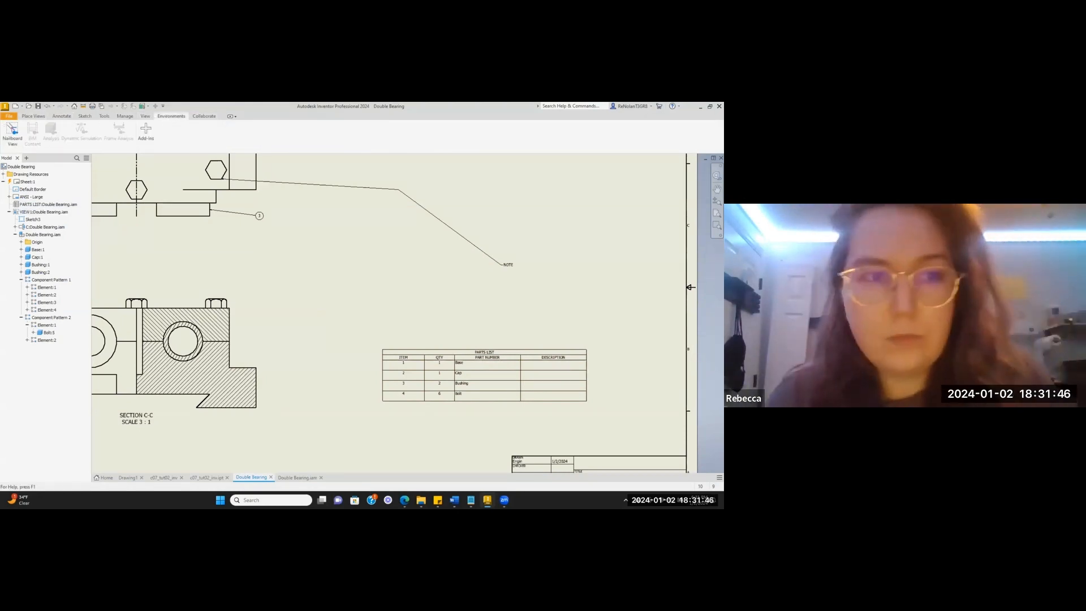
Switch to Edge and review the Pneumatic Gripper drawings in project 4 2023.pdf, from the exploded view to the retaining ring and pin sheet.
click(404, 500)
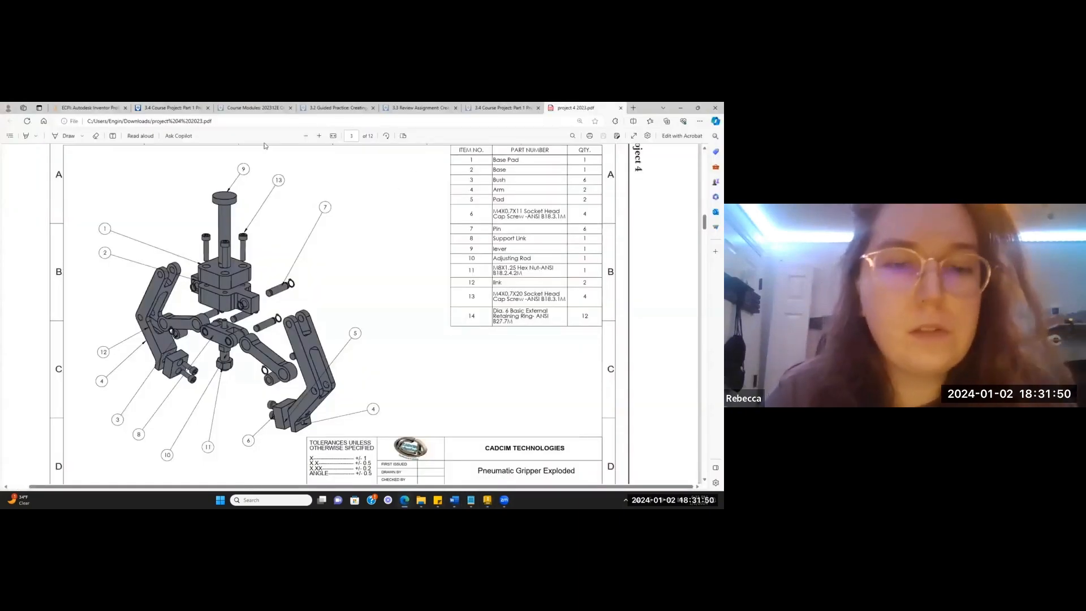
scroll(384, 307, down, 6)
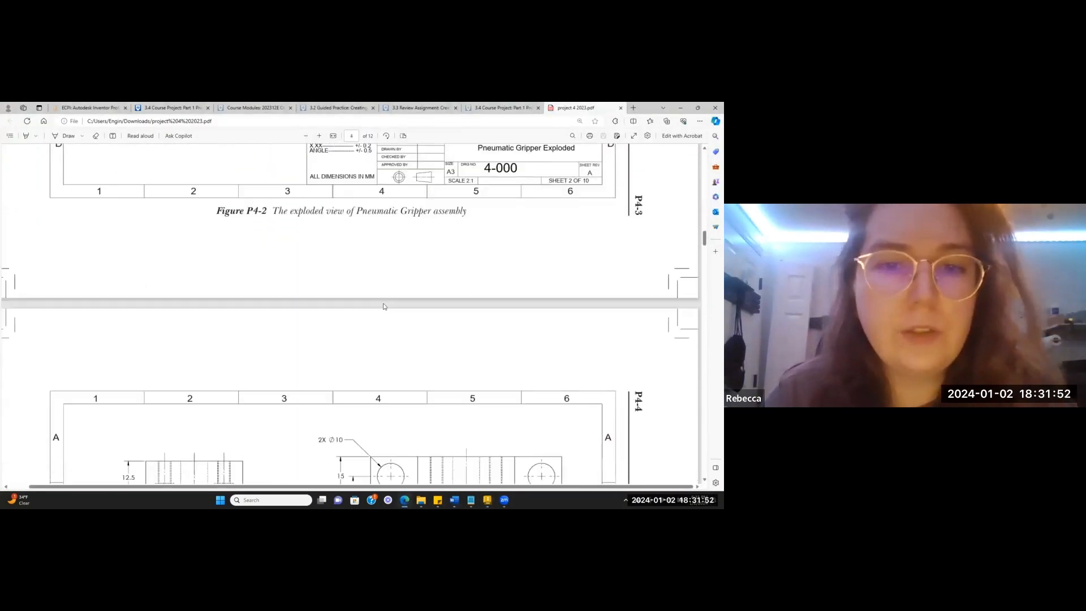
scroll(385, 307, down, 7)
scroll(401, 261, up, 3)
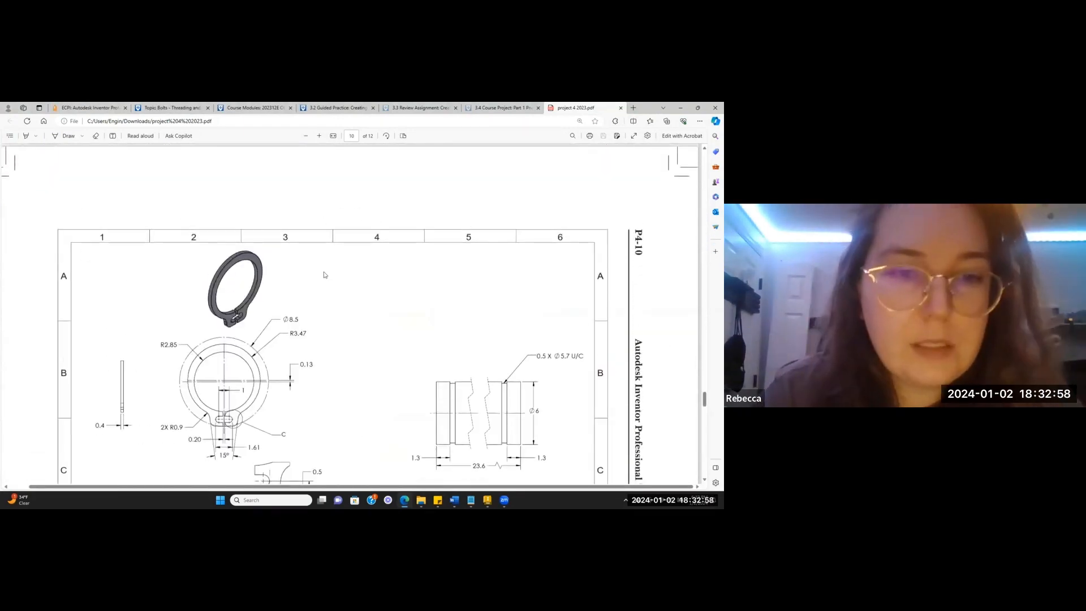
scroll(322, 276, down, 3)
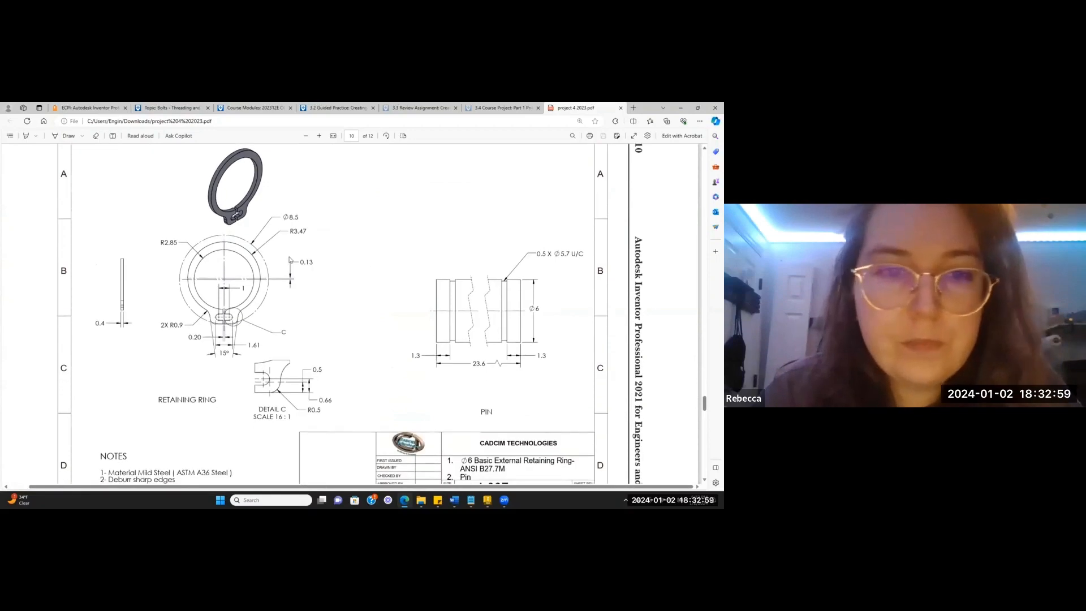